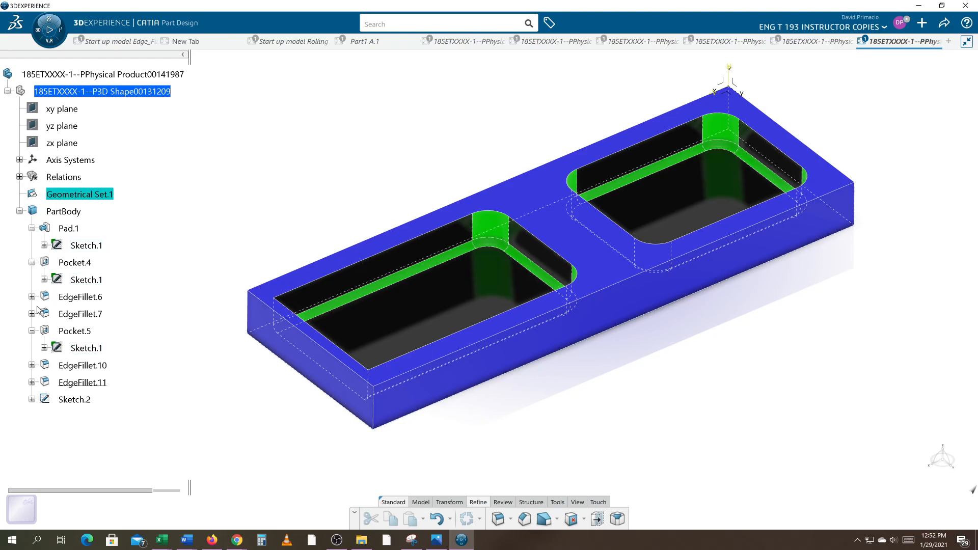
# Step: Undo the recent edits to the larger pocket's sketch and its edge fillets
pyautogui.click(84, 281)
pyautogui.doubleClick(84, 281)
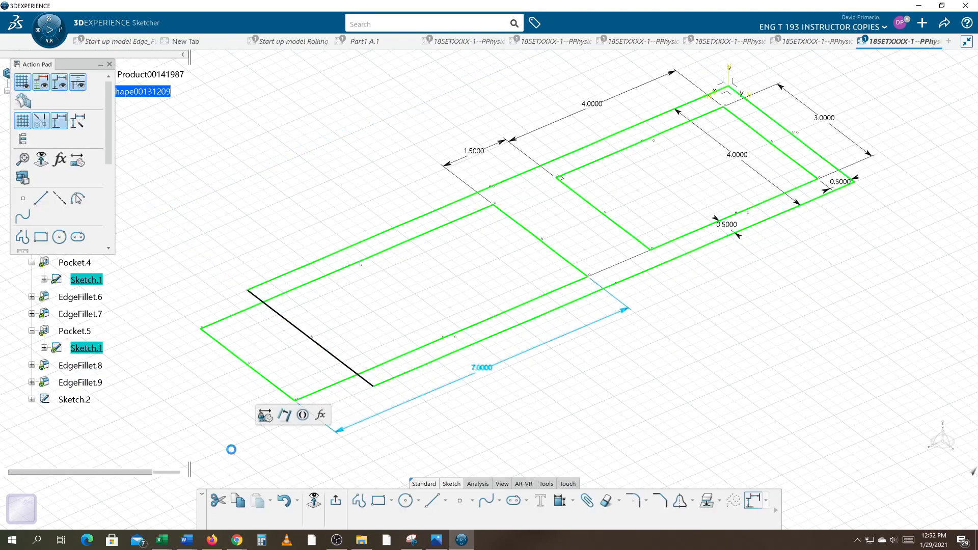
pyautogui.hotkey('ctrl', 'z')
pyautogui.hotkey('ctrl', 'z')
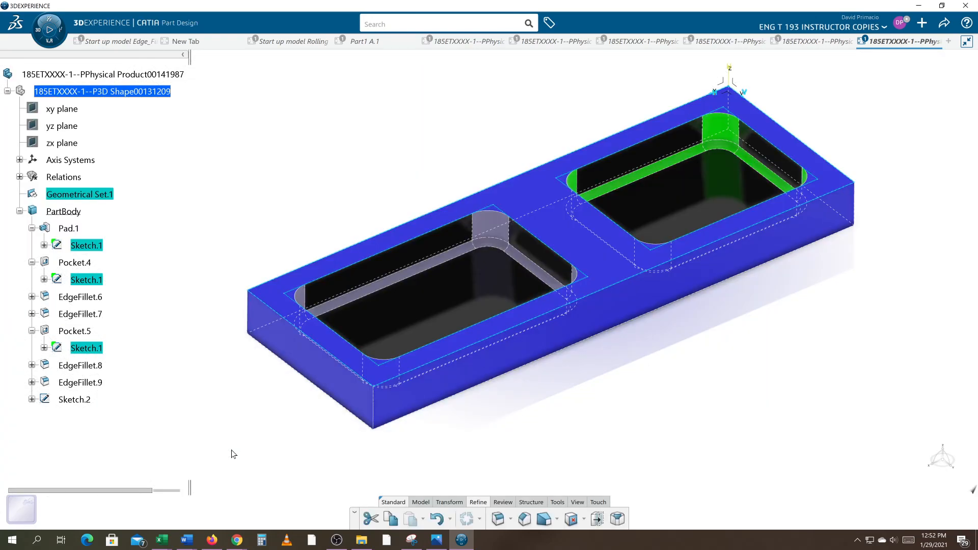
pyautogui.click(525, 415)
pyautogui.moveTo(533, 411); pyautogui.dragTo(518, 398, button='middle')
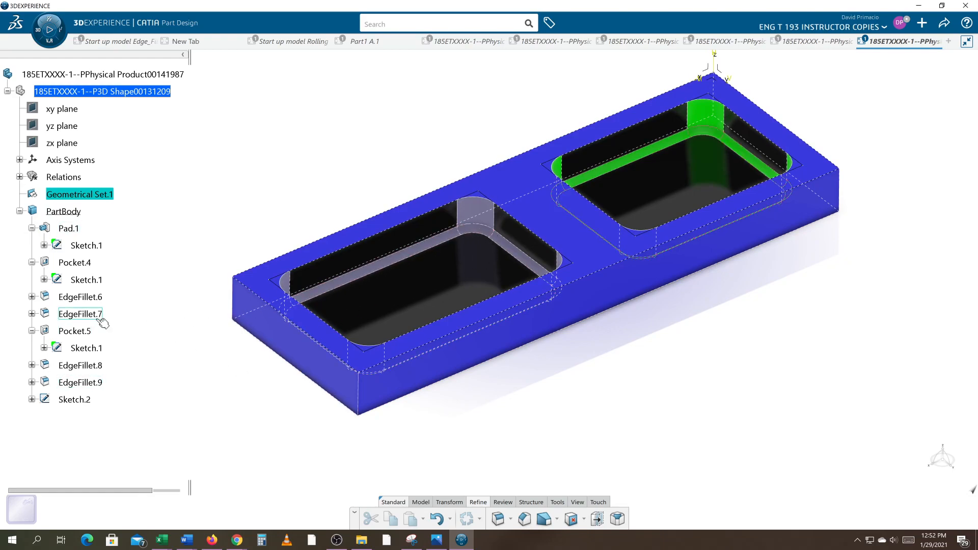
# Step: Delete the larger pocket's rectangle from Sketch.1, exit the sketch and dismiss the update diagnosis
pyautogui.click(82, 279)
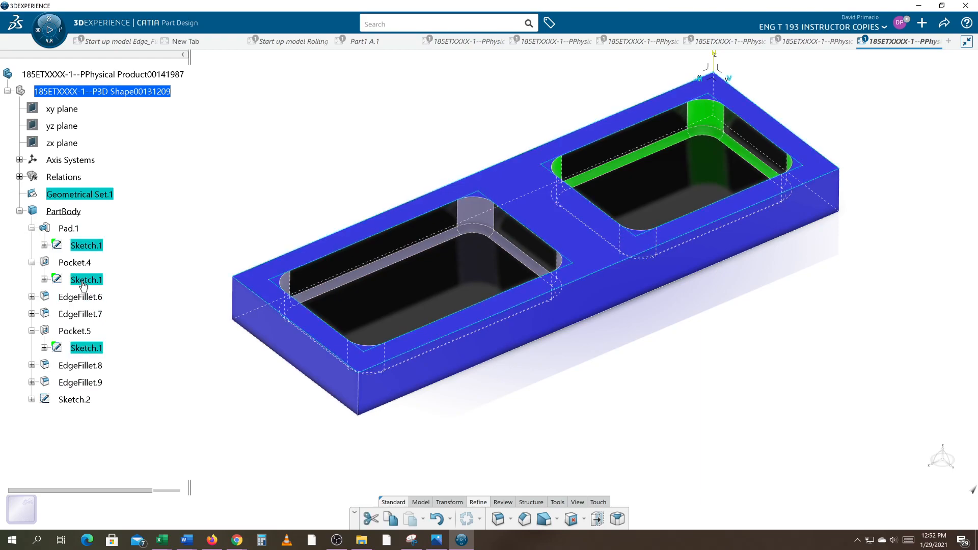
pyautogui.doubleClick(81, 279)
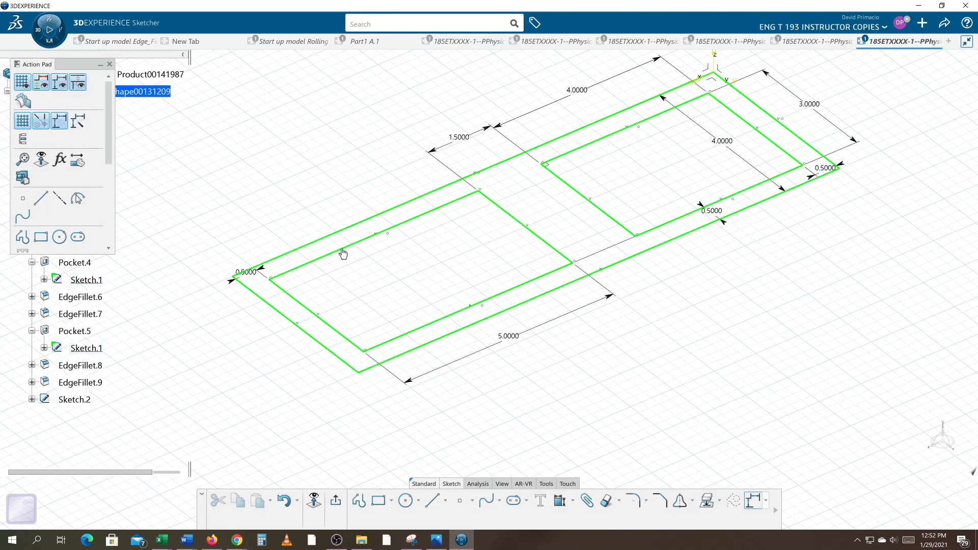
pyautogui.click(316, 502)
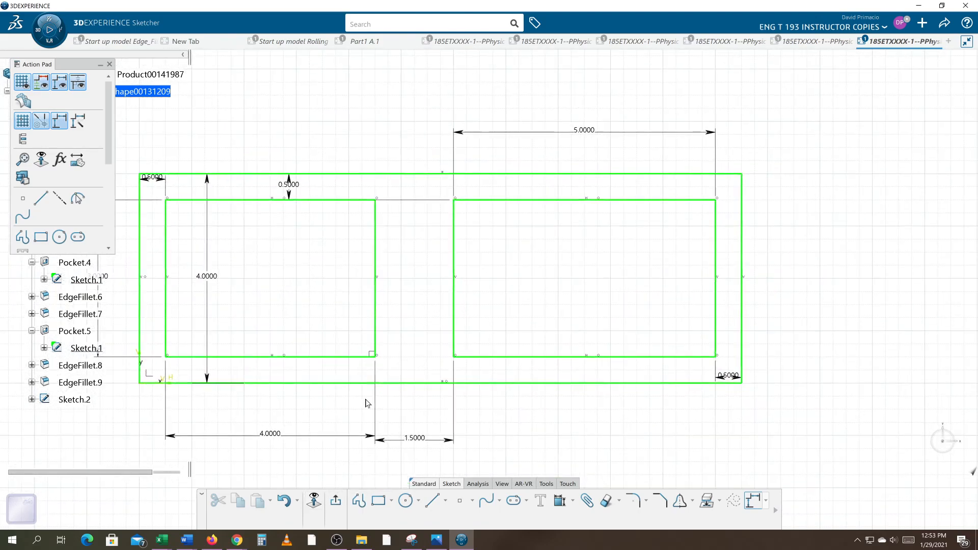
pyautogui.moveTo(423, 183)
pyautogui.mouseDown()
pyautogui.moveTo(627, 331)
pyautogui.moveTo(725, 373)
pyautogui.mouseUp()
pyautogui.press('Delete')
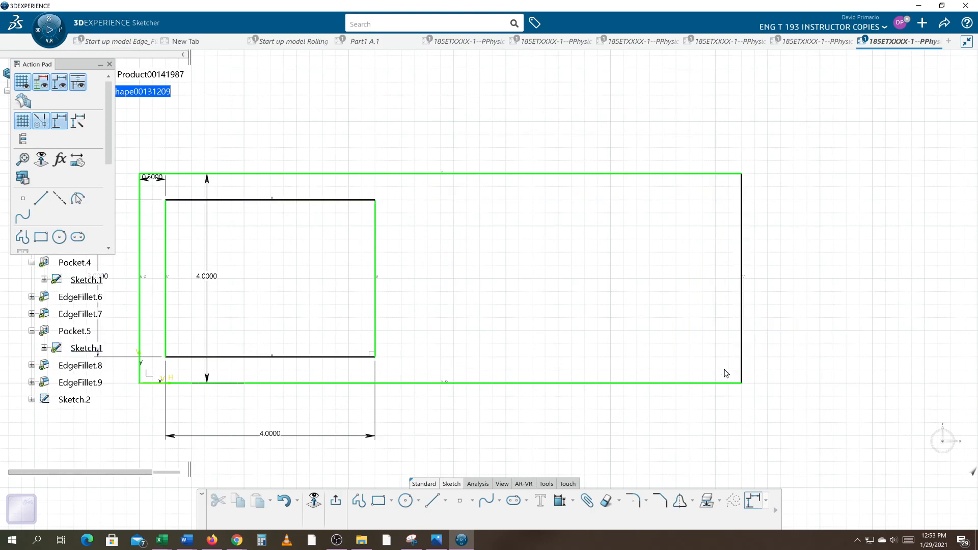
pyautogui.click(336, 505)
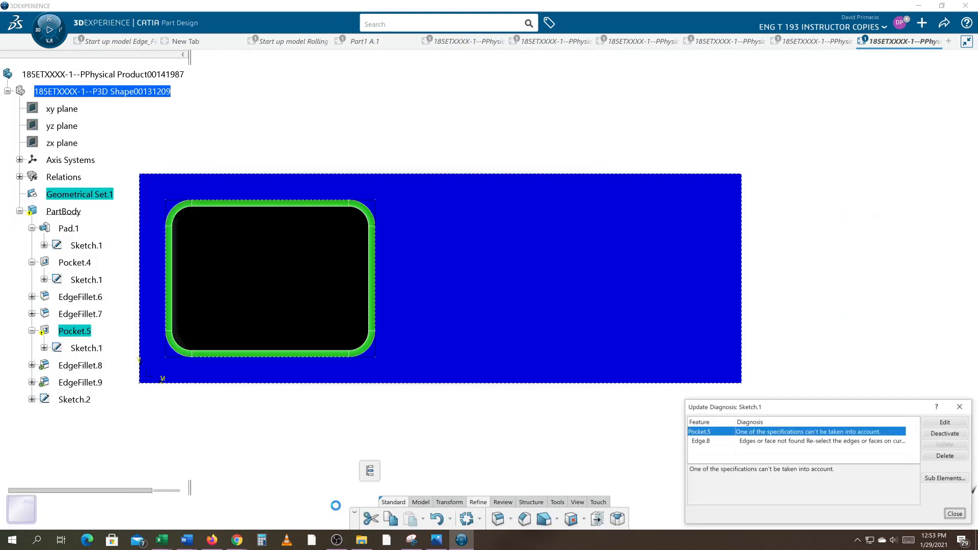
pyautogui.click(954, 514)
pyautogui.moveTo(542, 473); pyautogui.dragTo(426, 454, button='middle')
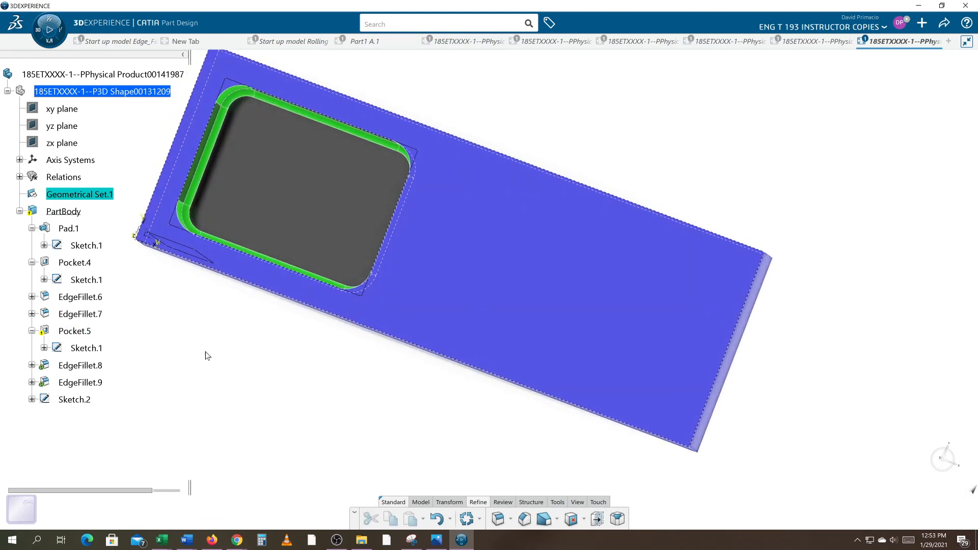
# Step: Try to confirm Sketch.1\Edge.8 as the sub-element in Pocket.5's profile definition, then cancel the pocket edit
pyautogui.doubleClick(85, 332)
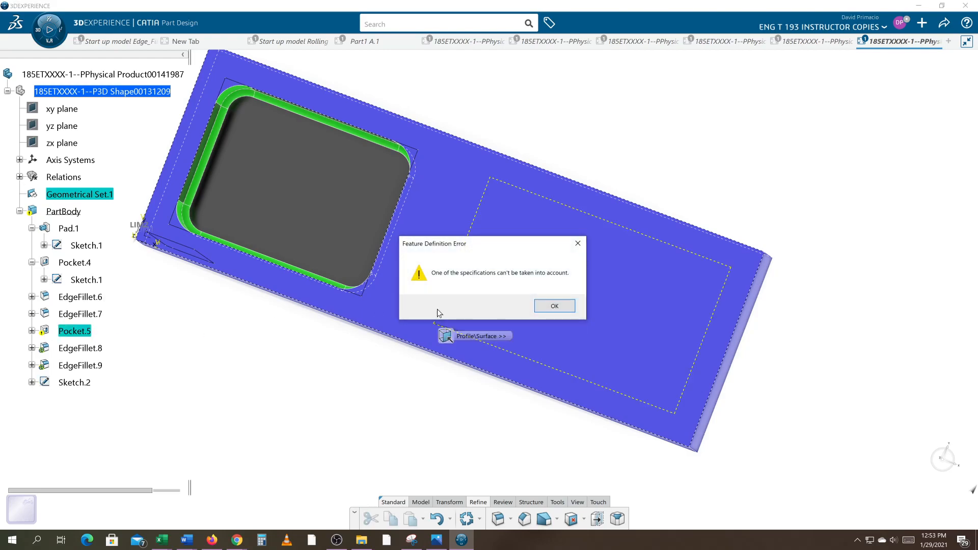
pyautogui.click(554, 307)
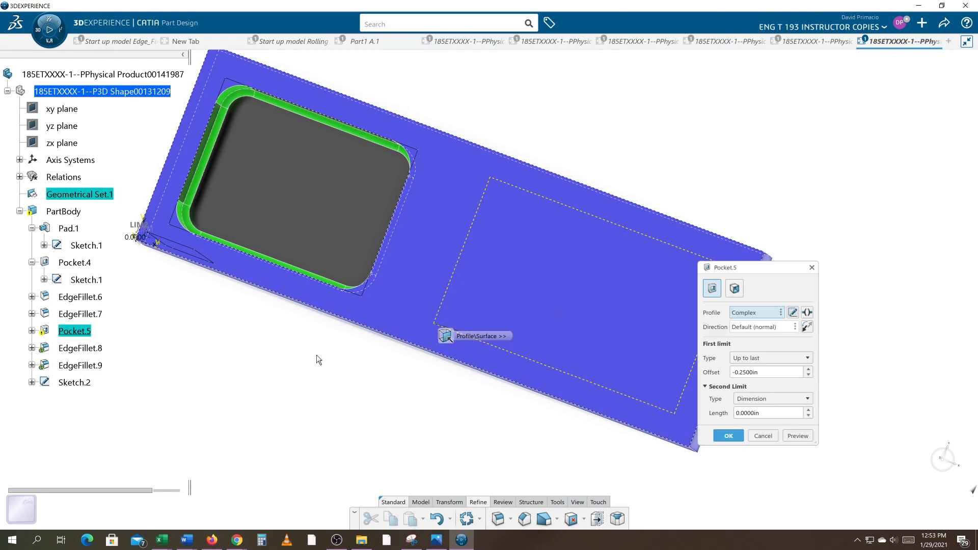
pyautogui.click(781, 312)
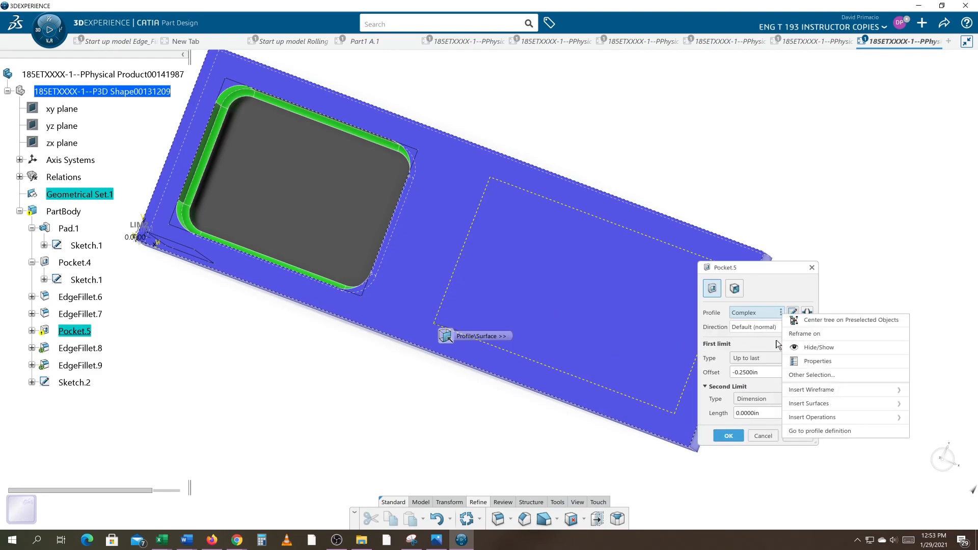
pyautogui.click(819, 431)
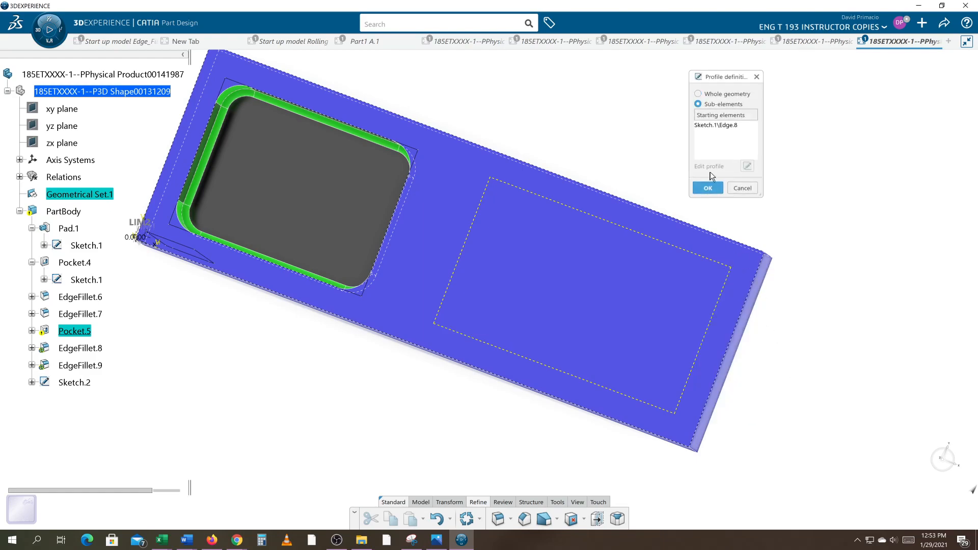
pyautogui.click(729, 129)
pyautogui.click(708, 188)
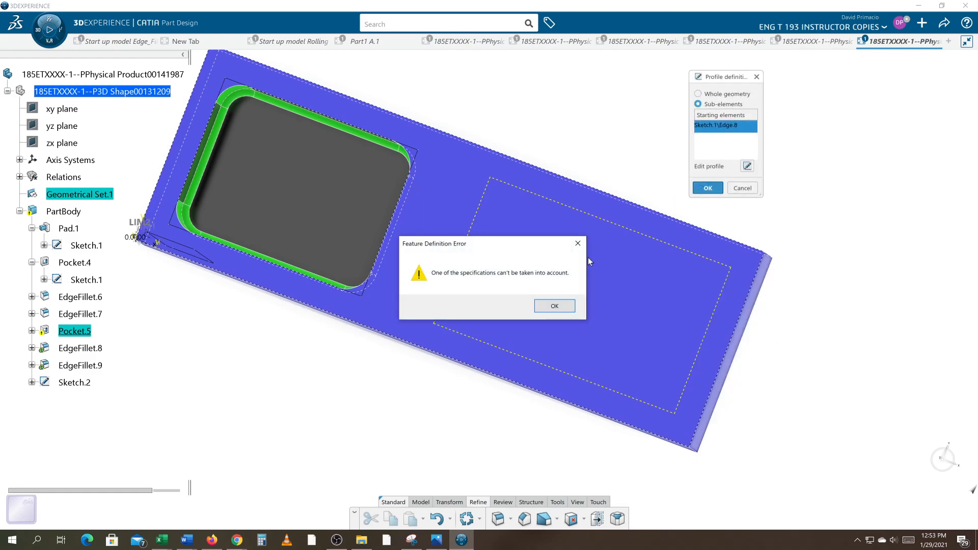
pyautogui.click(548, 304)
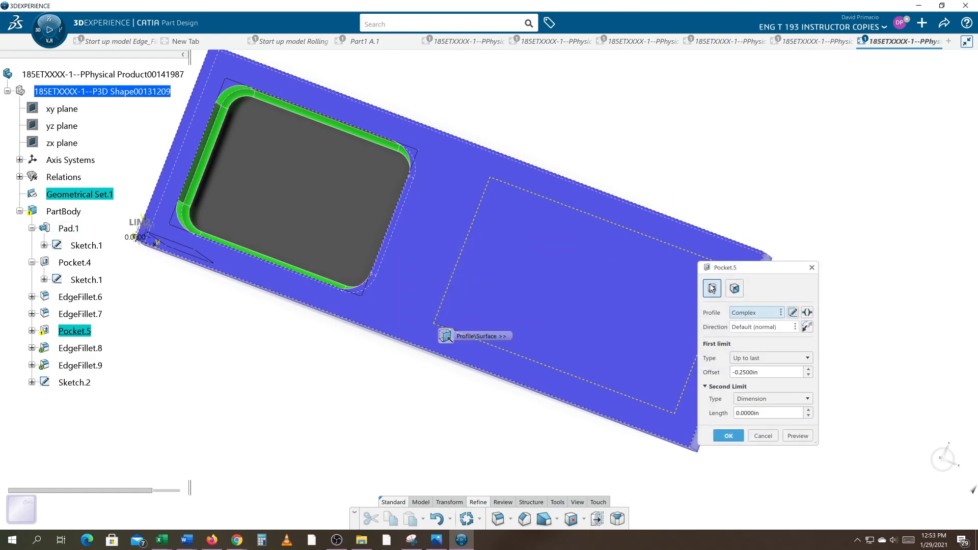
pyautogui.click(762, 436)
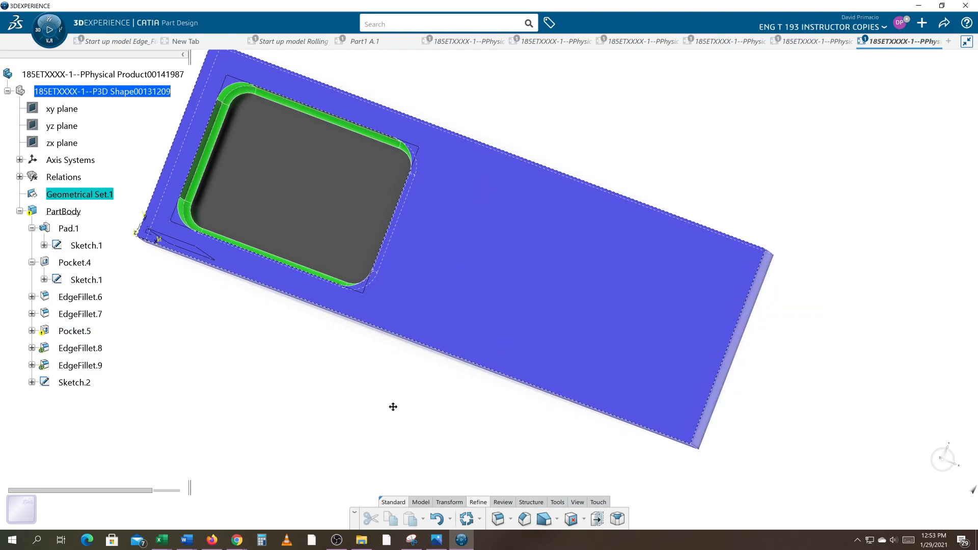
# Step: Undo the deletion of the larger pocket's rectangle in Sketch.1
pyautogui.doubleClick(144, 381)
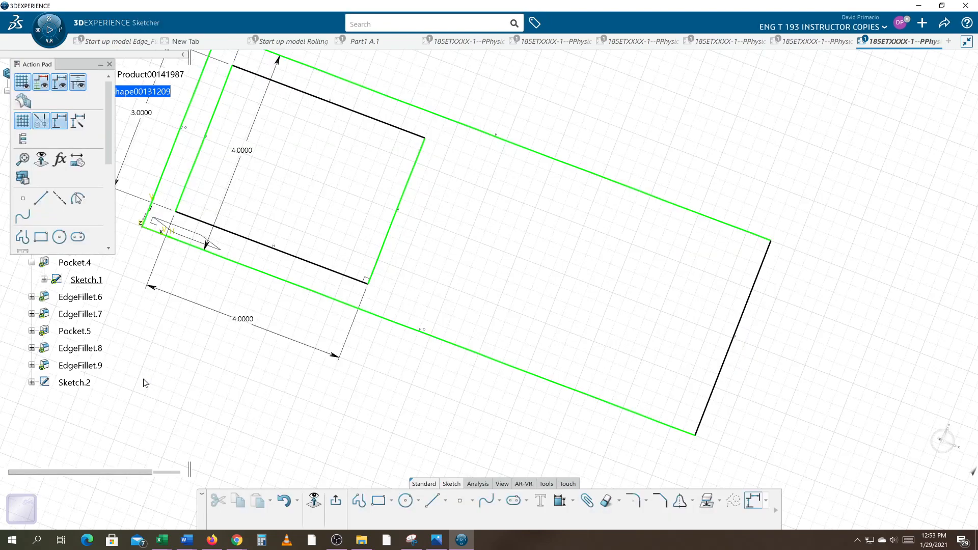
pyautogui.click(331, 504)
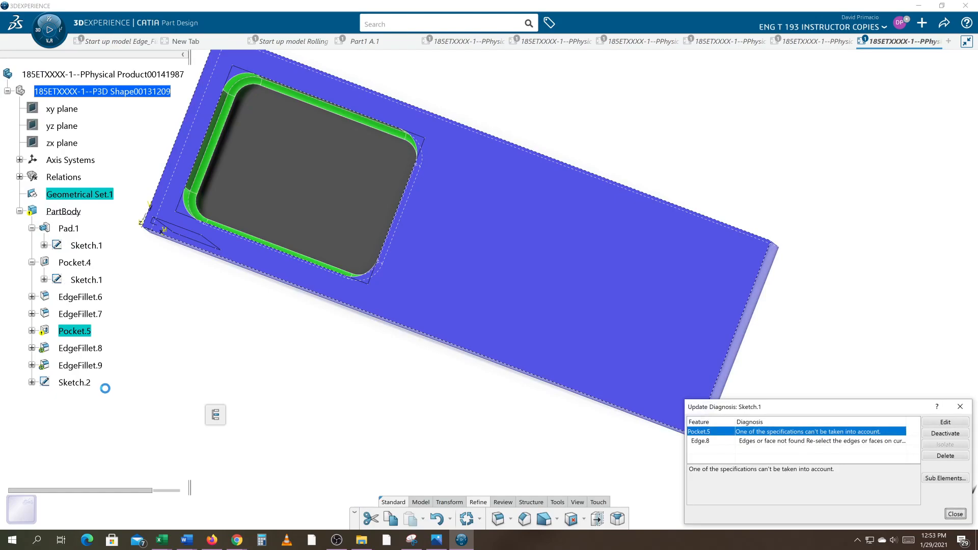
pyautogui.click(953, 514)
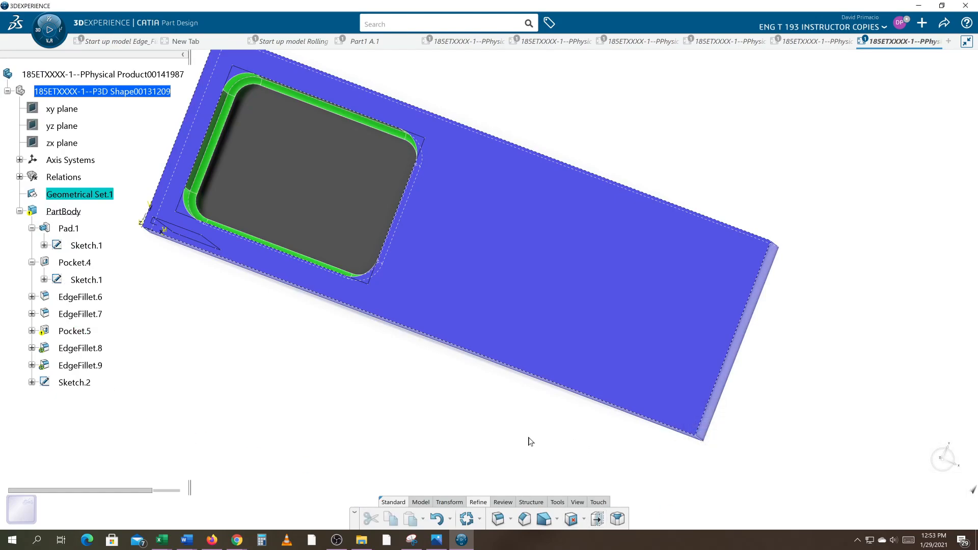
pyautogui.hotkey('ctrl', 'z')
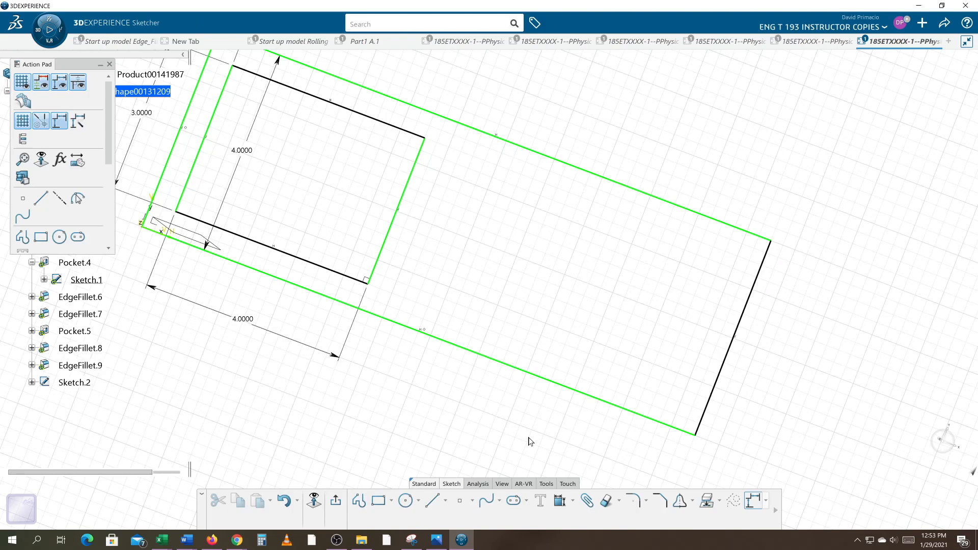
pyautogui.hotkey('ctrl', 'z')
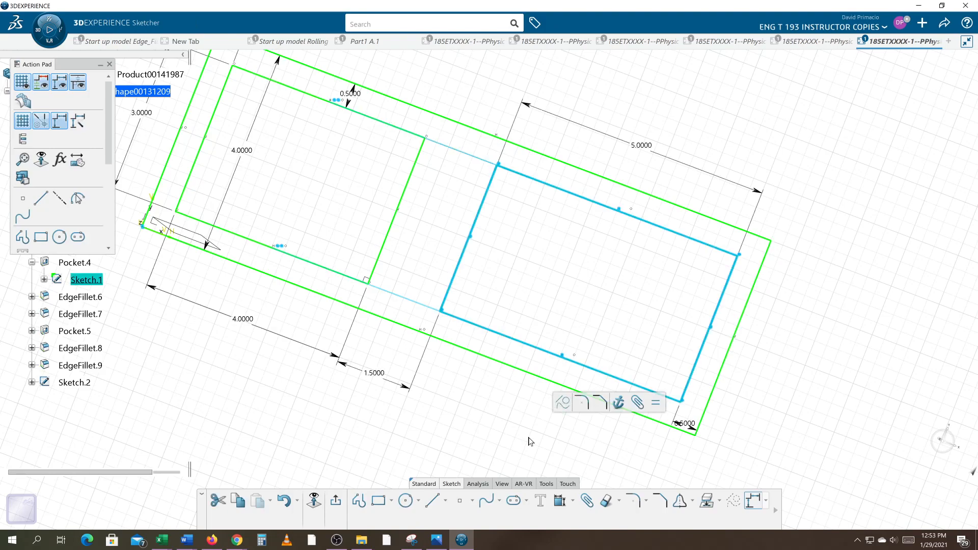
pyautogui.hotkey('ctrl', 'z')
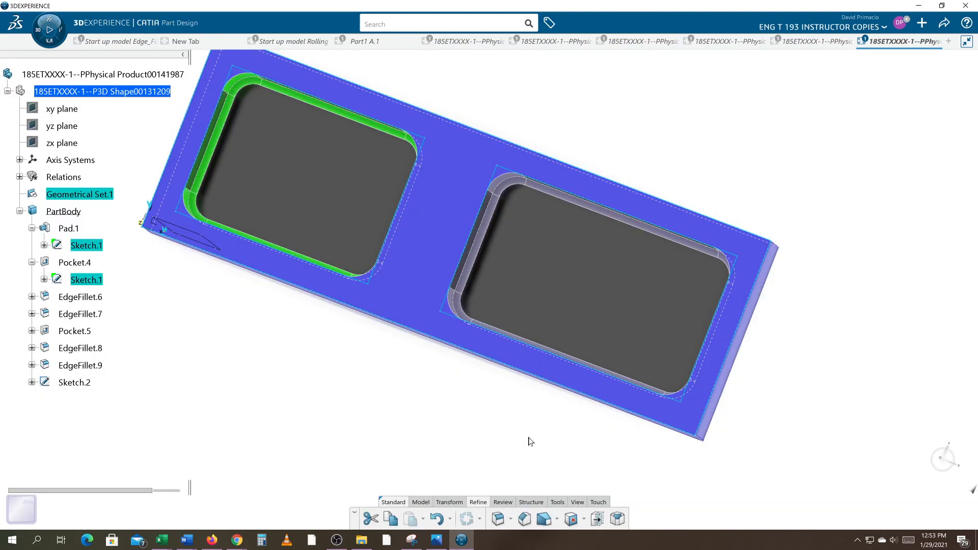
pyautogui.click(253, 387)
# Step: Delete the larger pocket together with its two edge fillets: Pocket.5, EdgeFillet.8 and EdgeFillet.9
pyautogui.moveTo(228, 388); pyautogui.dragTo(338, 382, button='middle')
pyautogui.click(75, 331)
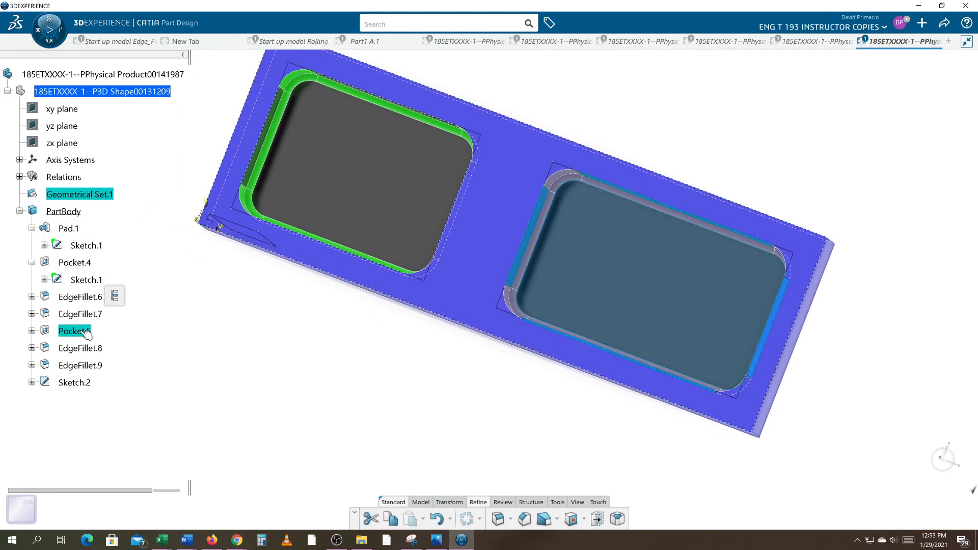
pyautogui.keyDown('shift'); pyautogui.click(85, 369); pyautogui.keyUp('shift')
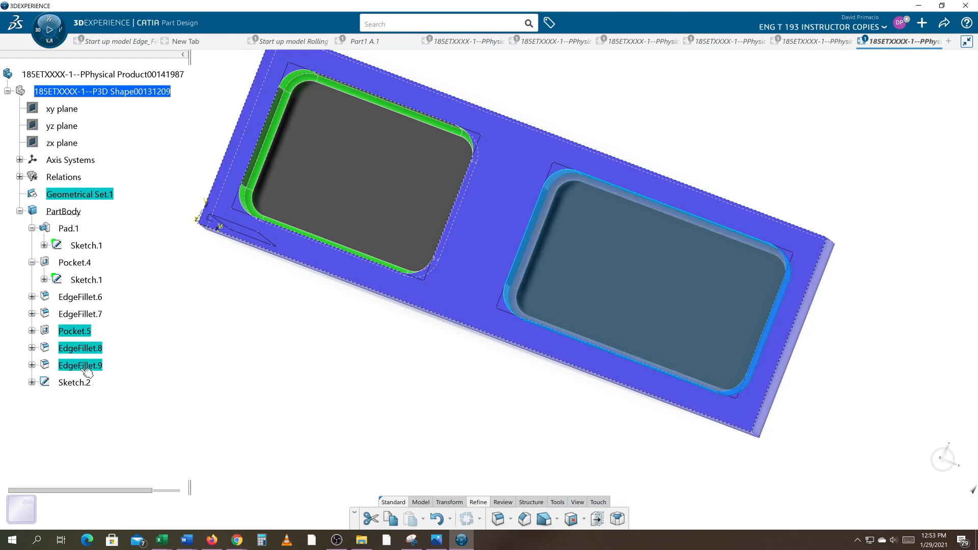
pyautogui.press('Delete')
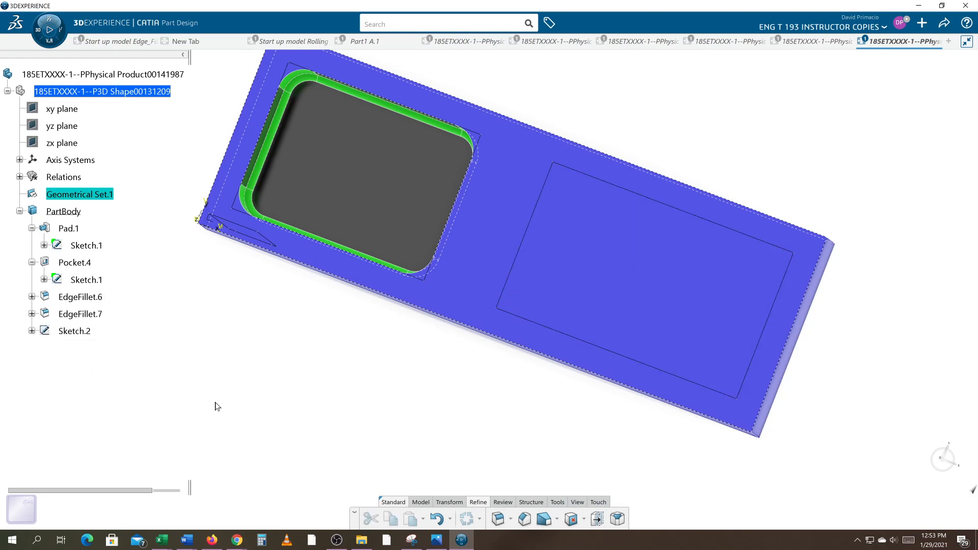
# Step: Hide Sketch.2
pyautogui.moveTo(370, 363); pyautogui.dragTo(241, 352, button='middle')
pyautogui.rightClick(77, 332)
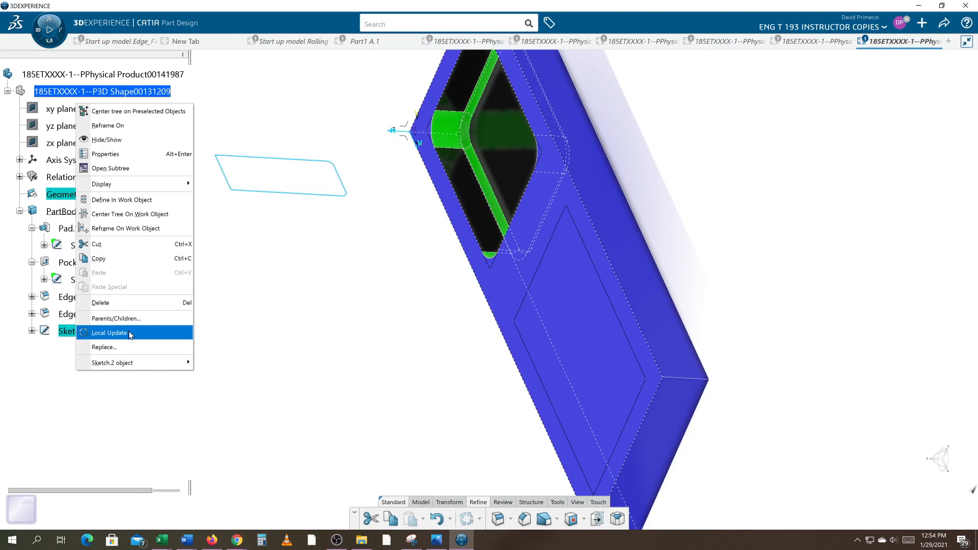
pyautogui.click(107, 139)
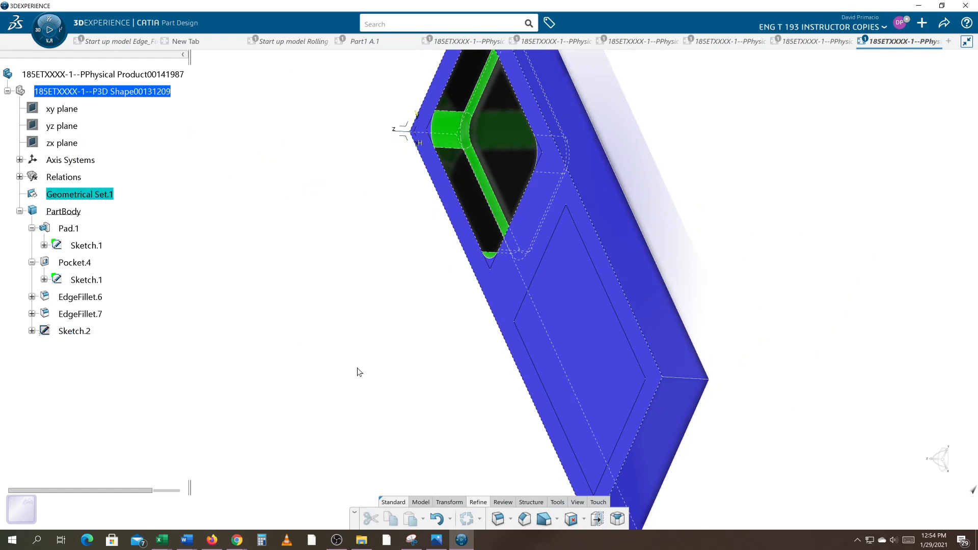
pyautogui.moveTo(414, 458); pyautogui.dragTo(560, 377, button='middle')
pyautogui.moveTo(655, 434); pyautogui.dragTo(483, 374, button='middle')
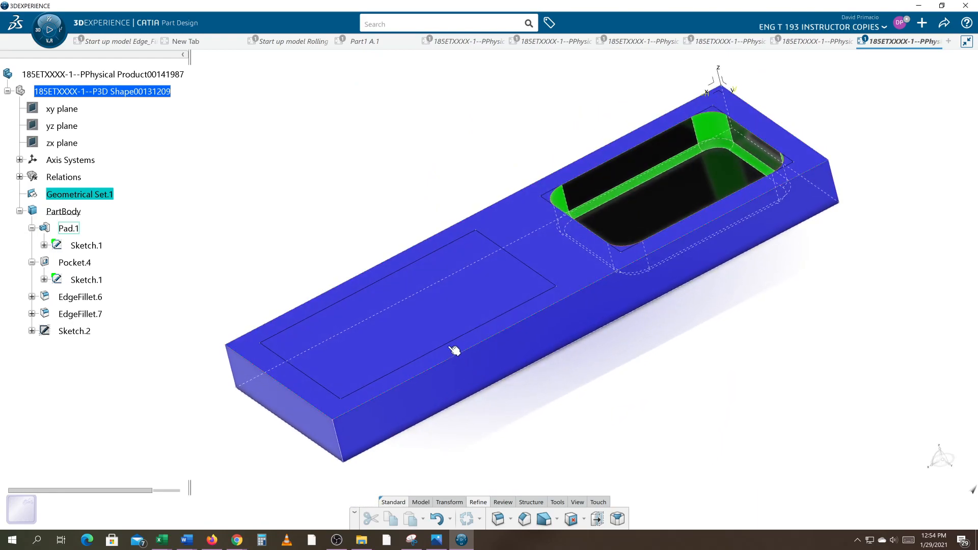
# Step: Convert the larger 5 by 3 inch rectangle in Sketch.1 to construction geometry and exit the sketch
pyautogui.doubleClick(86, 279)
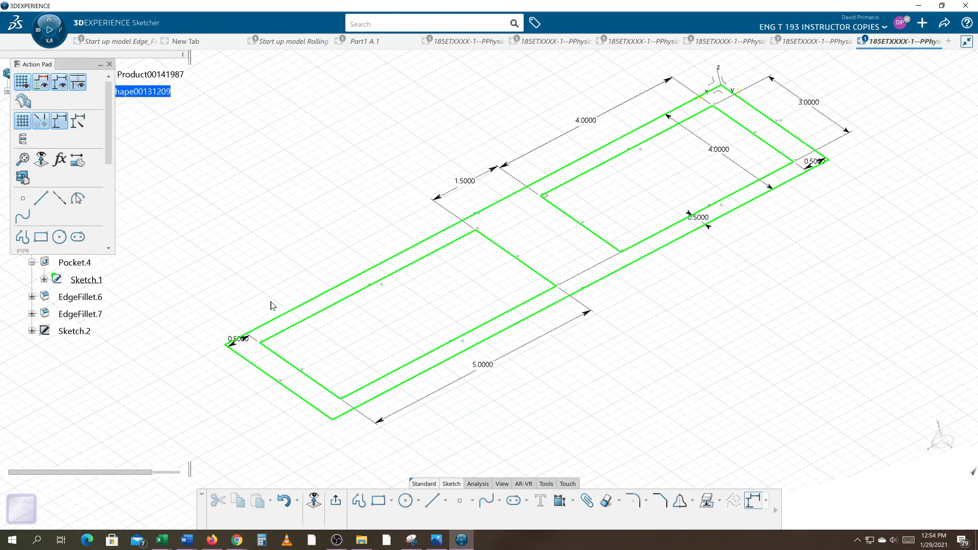
pyautogui.click(314, 501)
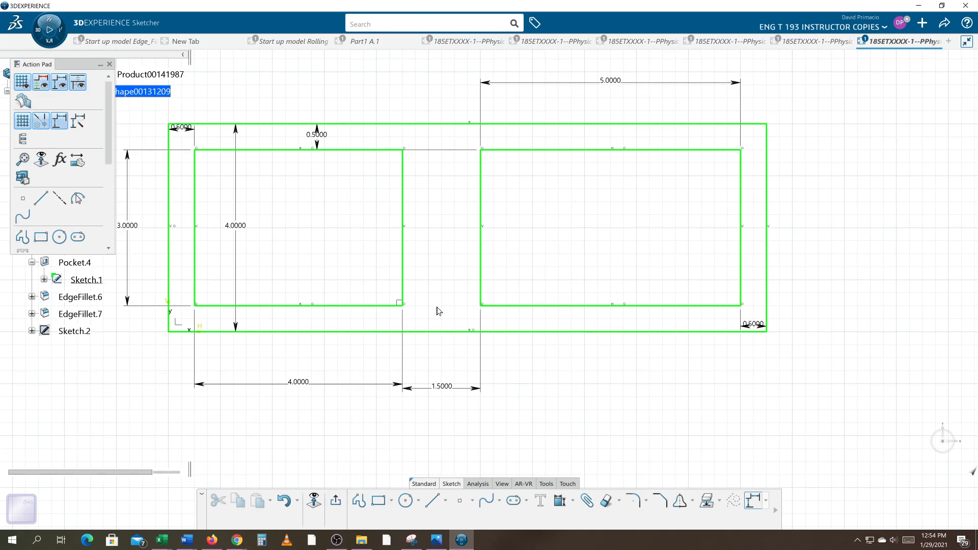
pyautogui.moveTo(455, 139); pyautogui.dragTo(749, 320)
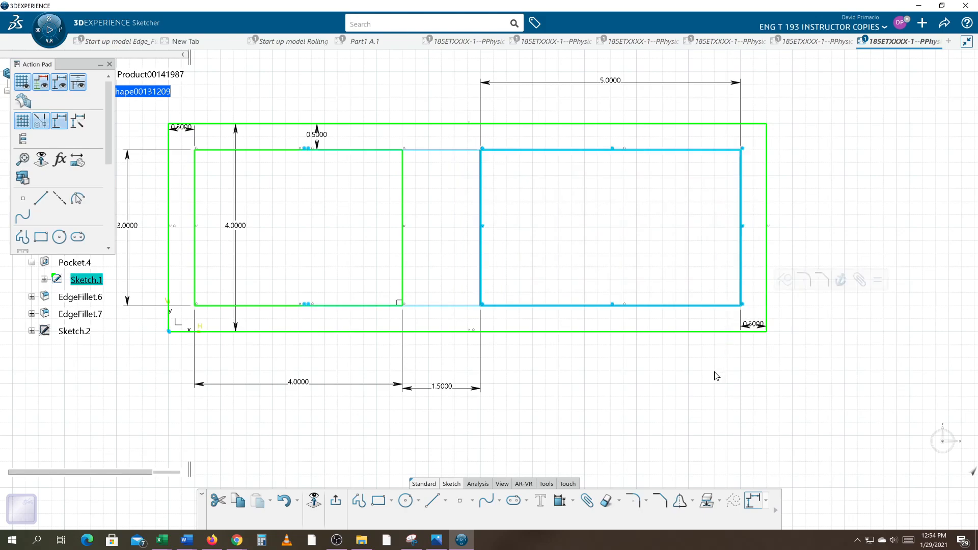
pyautogui.click(734, 502)
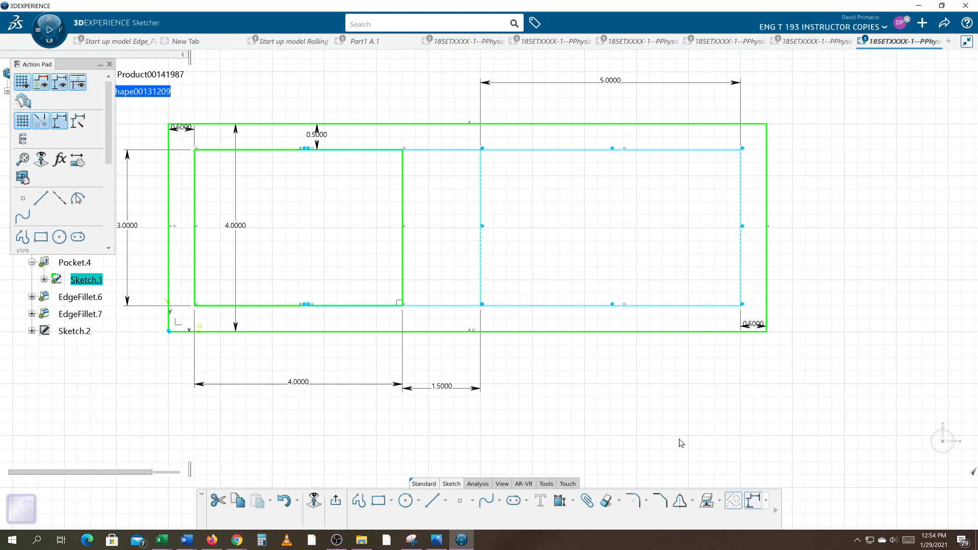
pyautogui.click(336, 501)
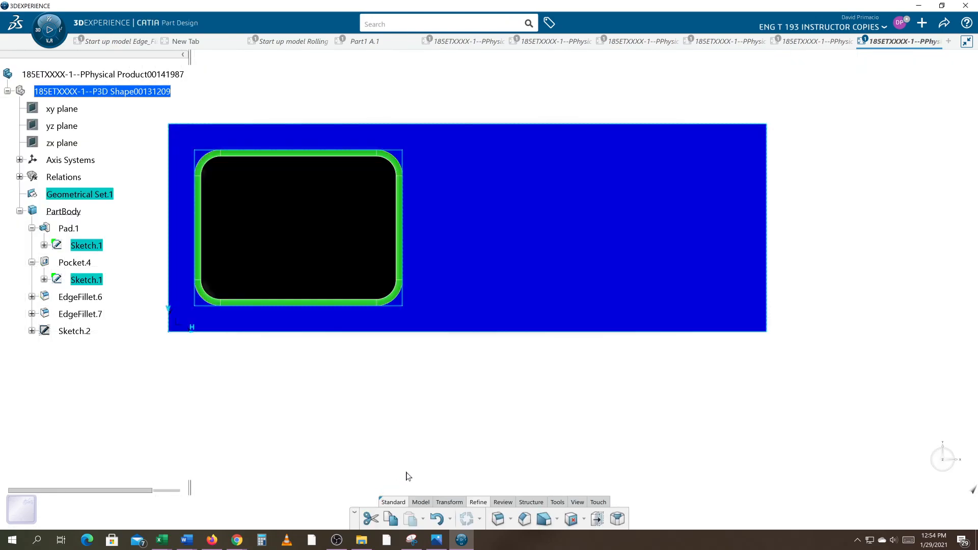
# Step: Start a new positioned sketch supported by two adjacent edges of the block's top face that meet at the origin corner
pyautogui.moveTo(415, 428); pyautogui.dragTo(717, 350, button='middle')
pyautogui.moveTo(663, 321); pyautogui.dragTo(678, 377, button='middle')
pyautogui.moveTo(590, 306); pyautogui.dragTo(675, 322, button='middle')
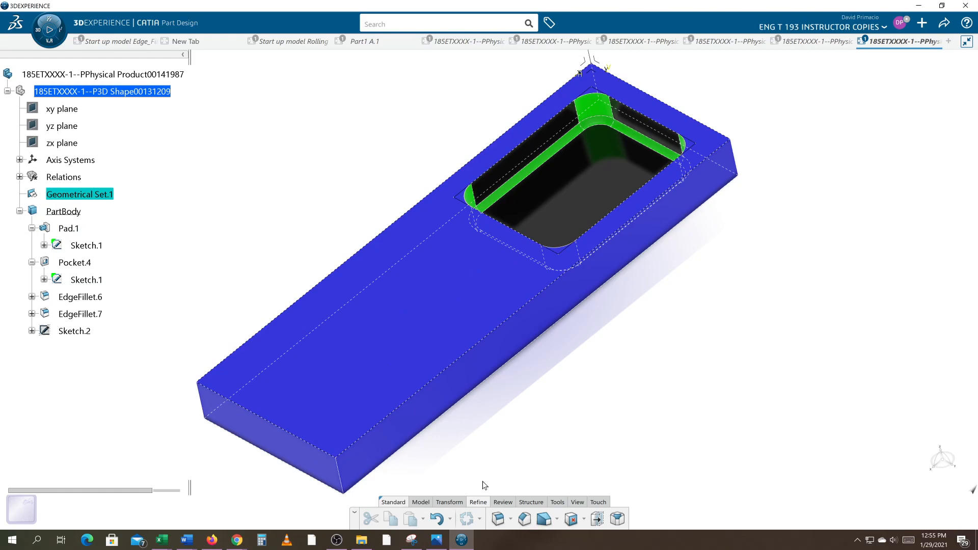
pyautogui.click(425, 503)
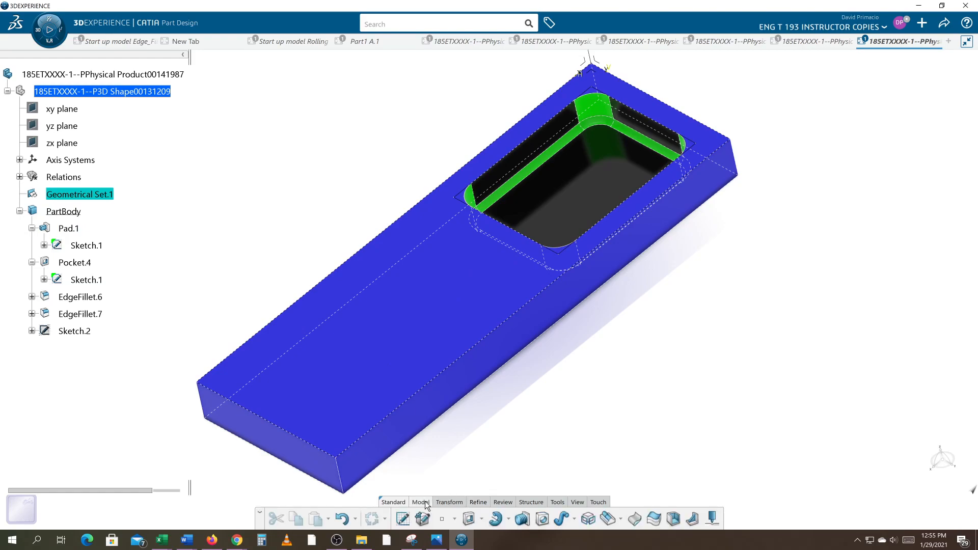
pyautogui.click(402, 519)
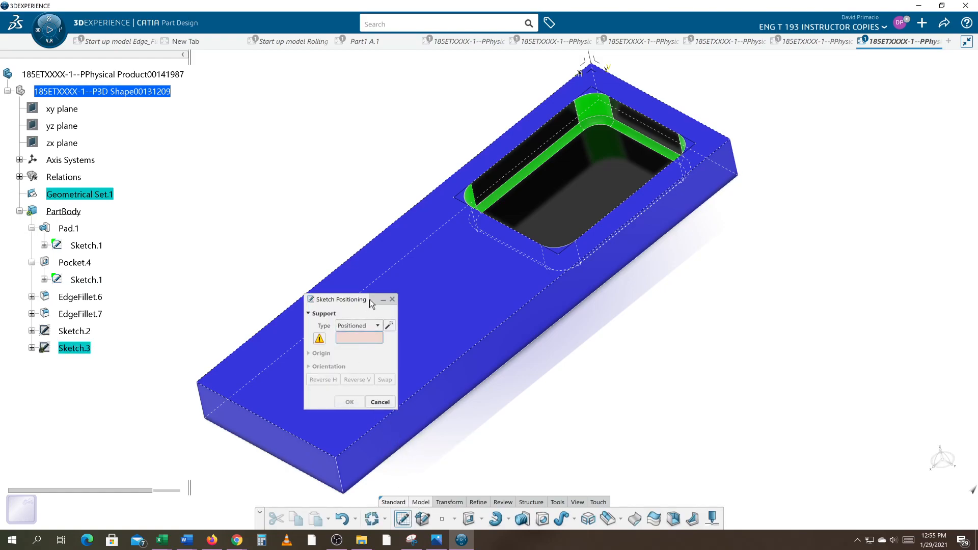
pyautogui.moveTo(371, 304); pyautogui.dragTo(831, 223)
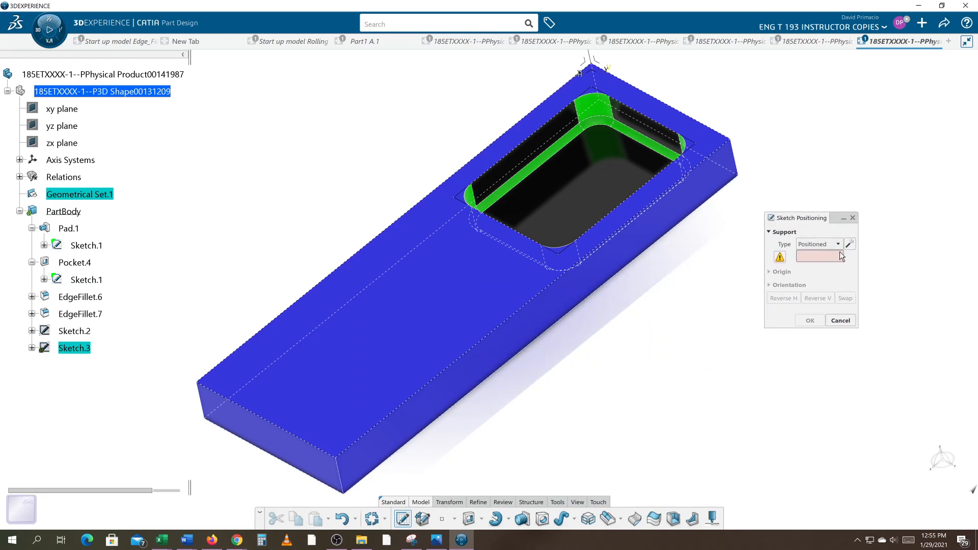
pyautogui.click(852, 246)
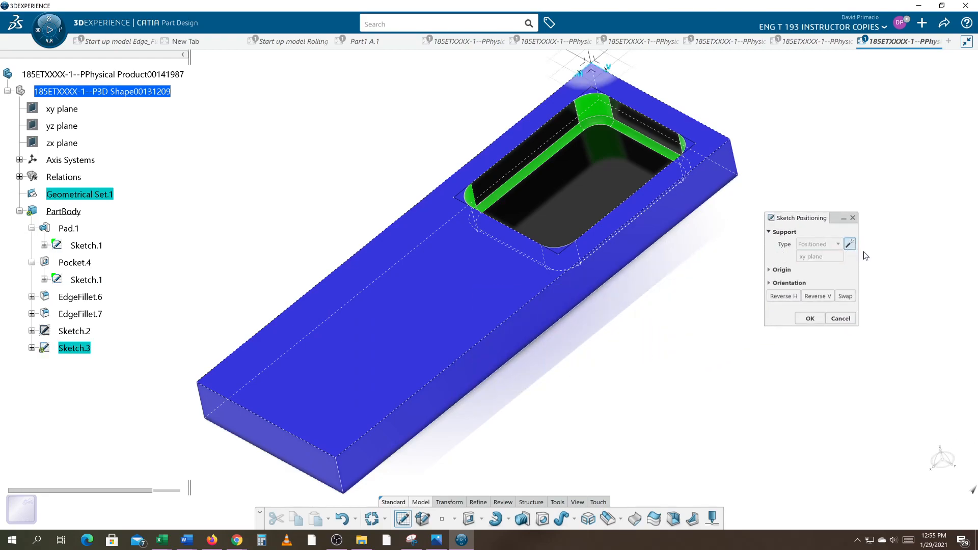
pyautogui.click(849, 245)
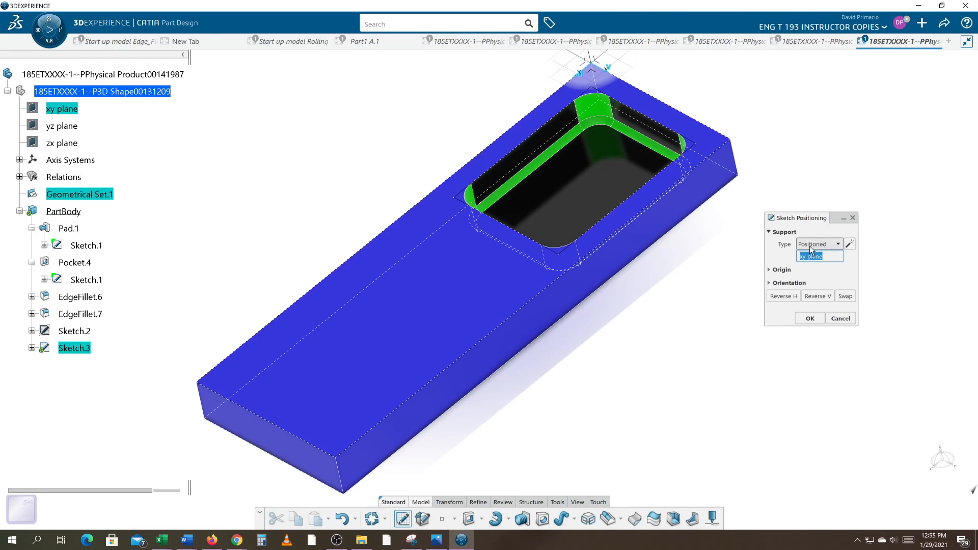
pyautogui.click(486, 157)
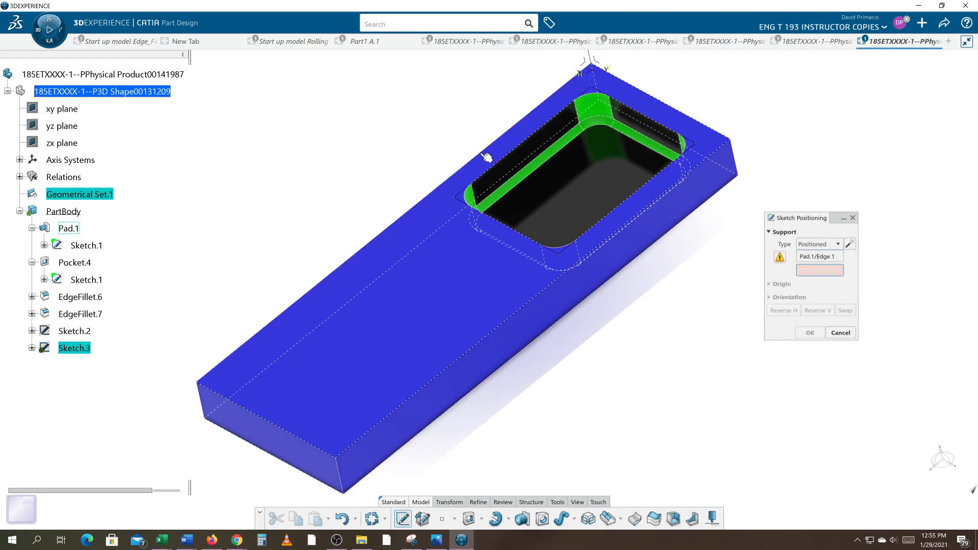
pyautogui.click(677, 109)
# Step: Reverse the V direction of the new sketch's axes and open the sketch
pyautogui.moveTo(710, 241); pyautogui.dragTo(720, 335, button='middle')
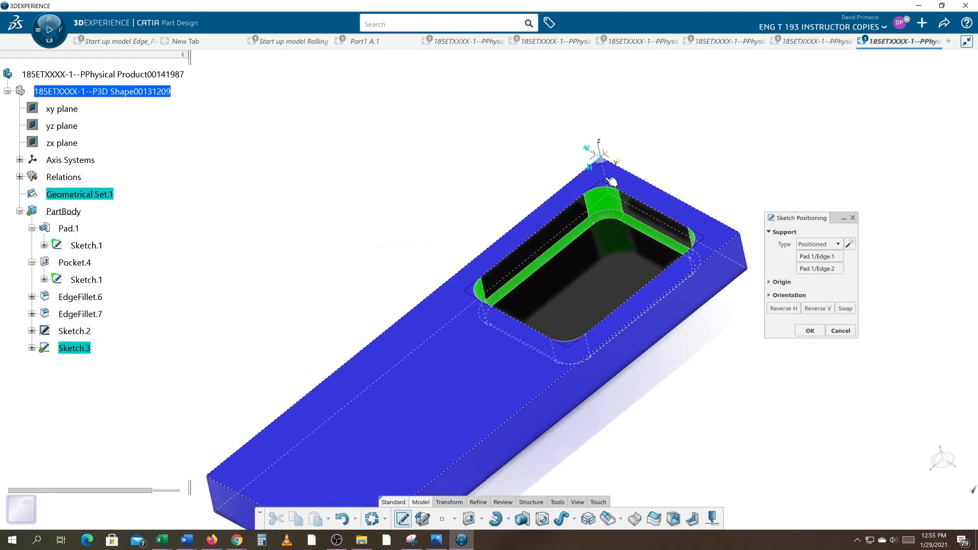
pyautogui.moveTo(618, 226)
pyautogui.mouseDown(button='middle')
pyautogui.moveTo(628, 277)
pyautogui.moveTo(623, 226)
pyautogui.mouseUp(button='middle')
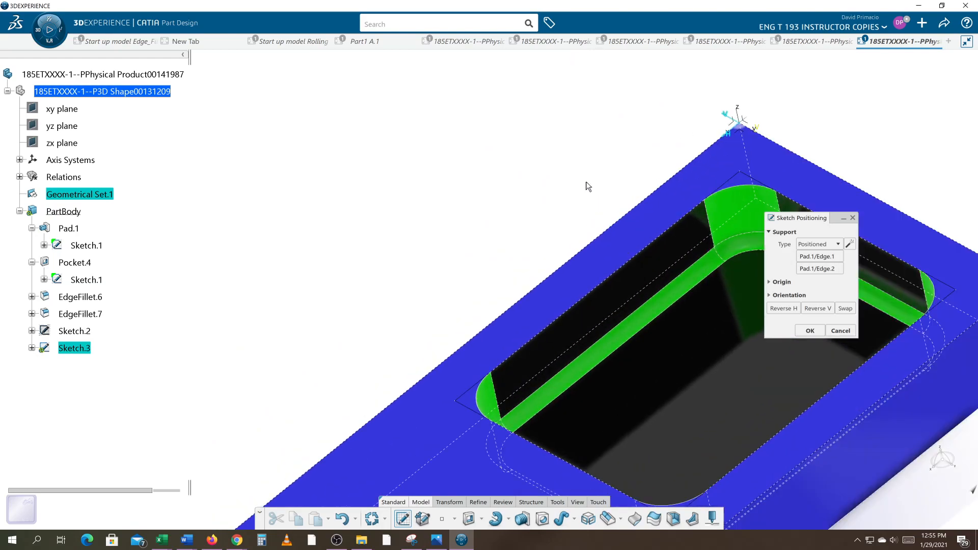
pyautogui.moveTo(557, 188); pyautogui.dragTo(463, 243, button='middle')
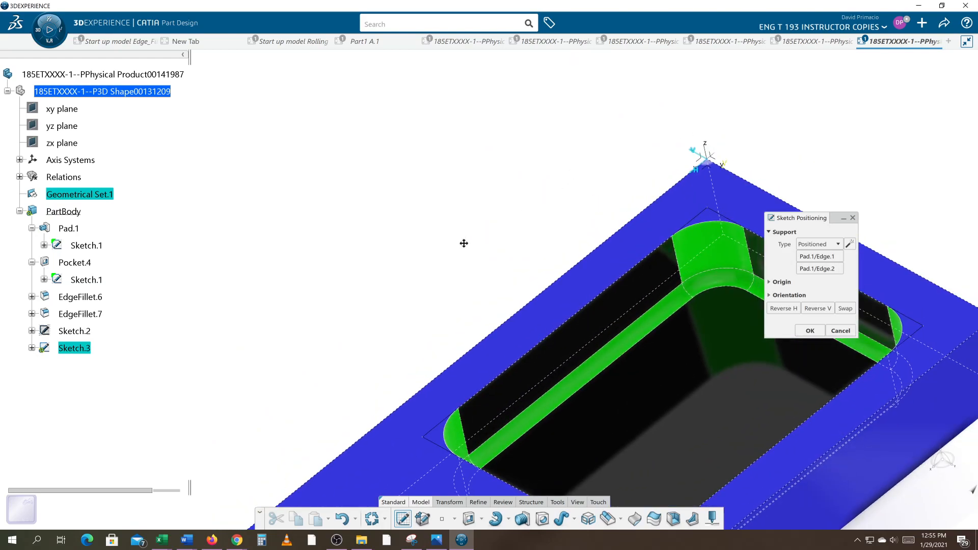
pyautogui.click(777, 310)
pyautogui.click(780, 308)
pyautogui.click(780, 309)
pyautogui.click(781, 309)
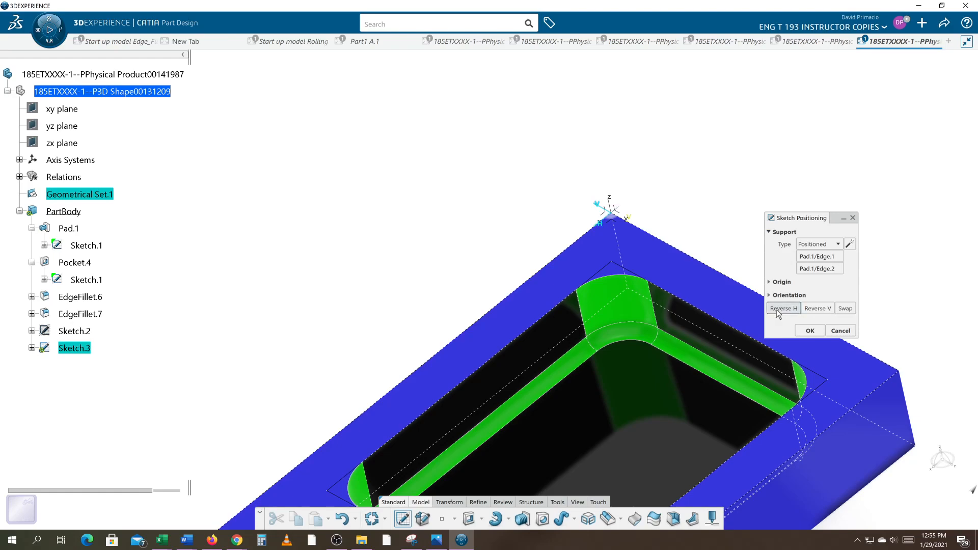
pyautogui.click(816, 308)
pyautogui.click(810, 332)
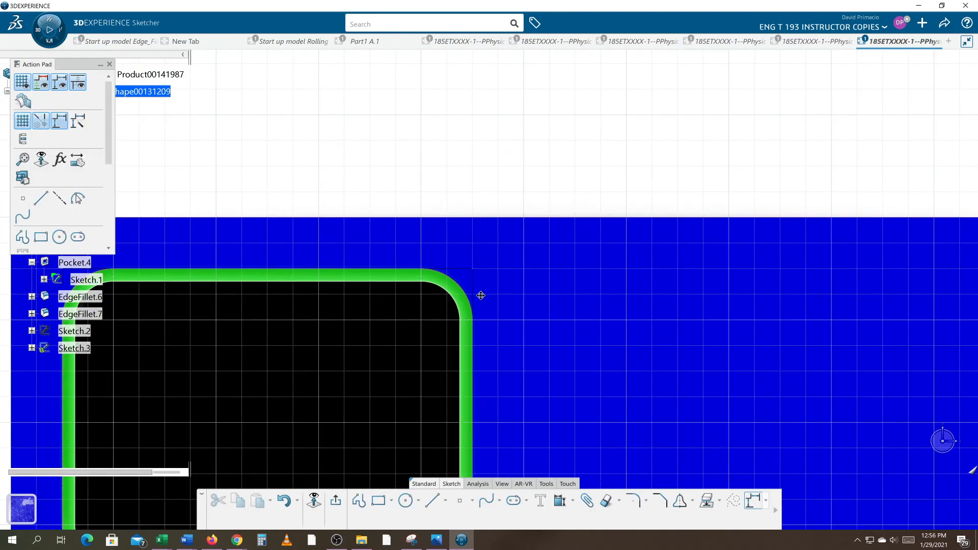
# Step: Sketch a freehand rectangle on the solid part of the block beside the remaining pocket and exit the sketch
pyautogui.moveTo(481, 295); pyautogui.dragTo(495, 343, button='middle')
pyautogui.click(379, 501)
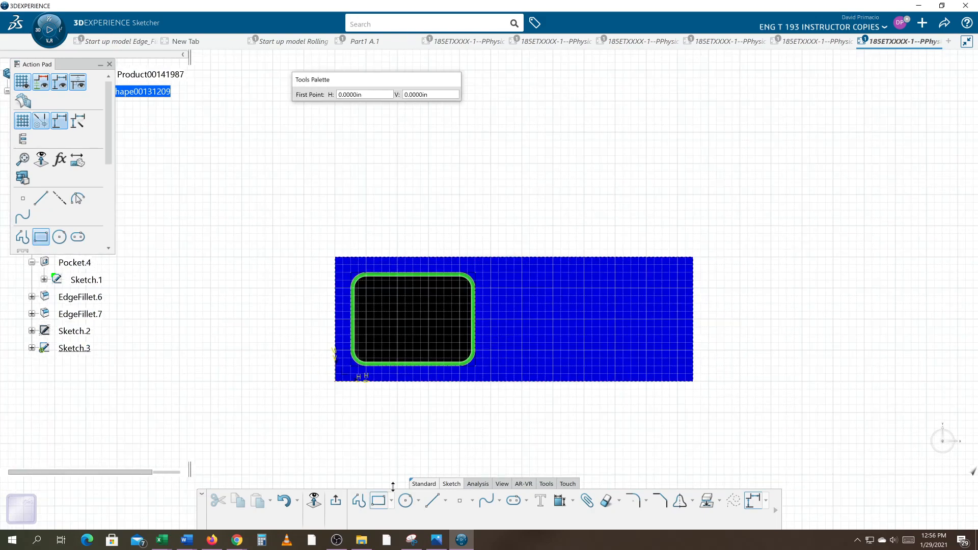
pyautogui.click(508, 365)
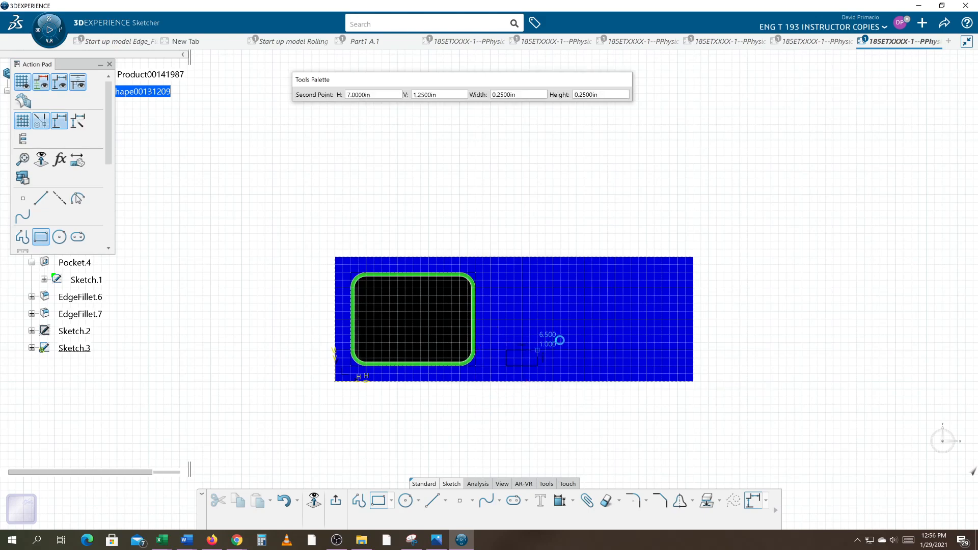
pyautogui.click(647, 282)
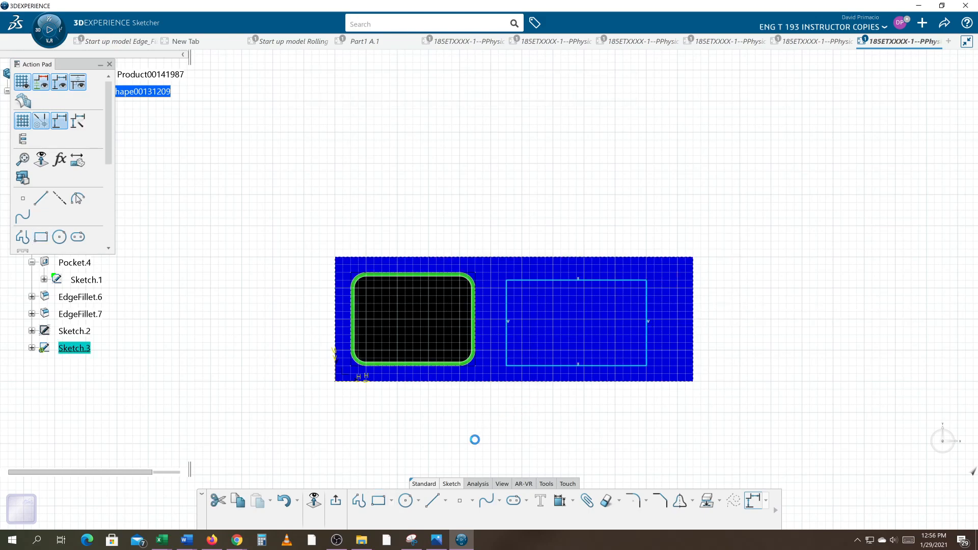
pyautogui.click(337, 501)
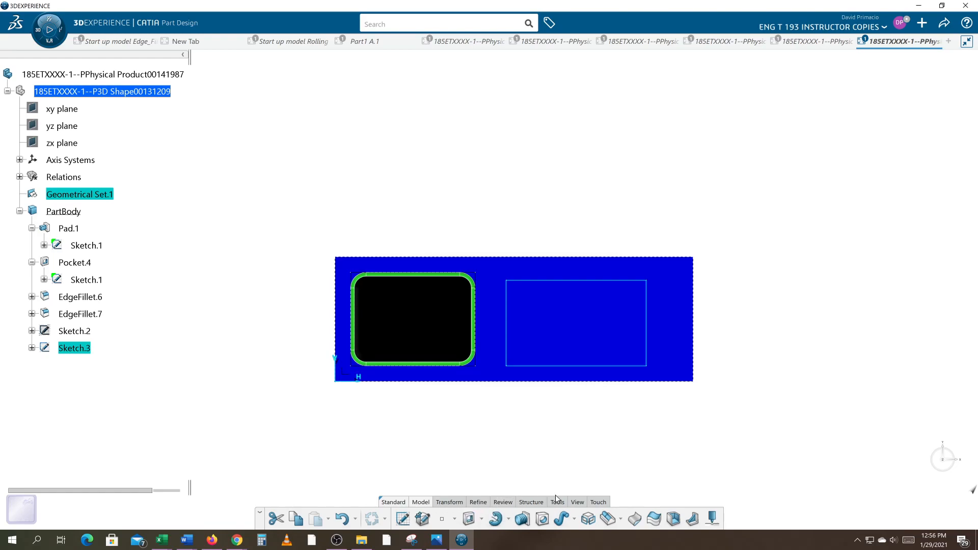
pyautogui.click(577, 502)
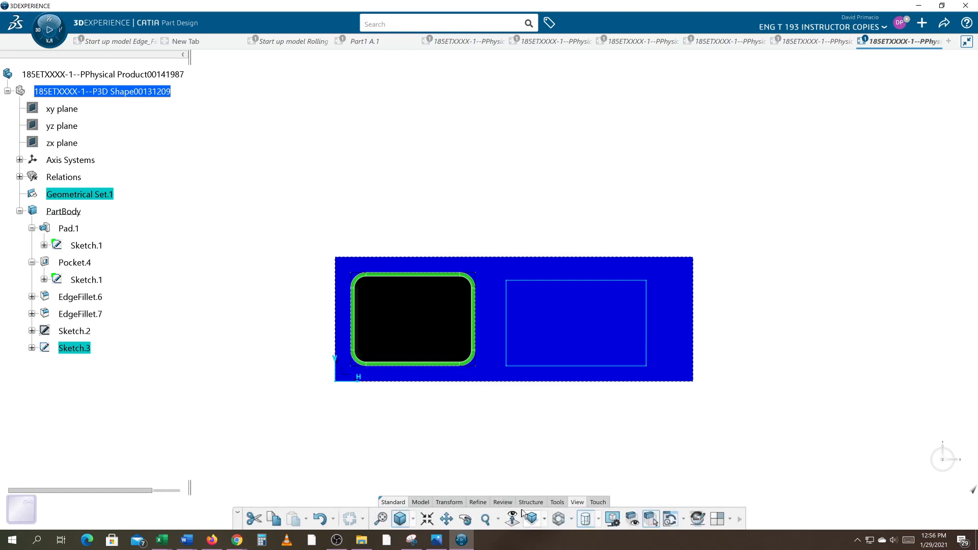
pyautogui.click(530, 519)
pyautogui.click(558, 470)
pyautogui.moveTo(551, 451)
pyautogui.mouseDown(button='middle')
pyautogui.moveTo(591, 436)
pyautogui.moveTo(581, 441)
pyautogui.mouseUp(button='middle')
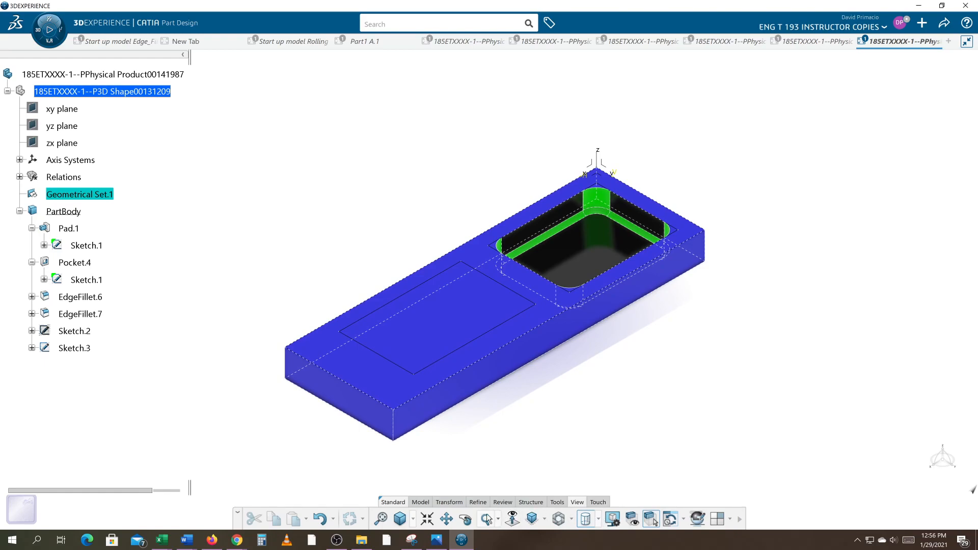
pyautogui.click(420, 502)
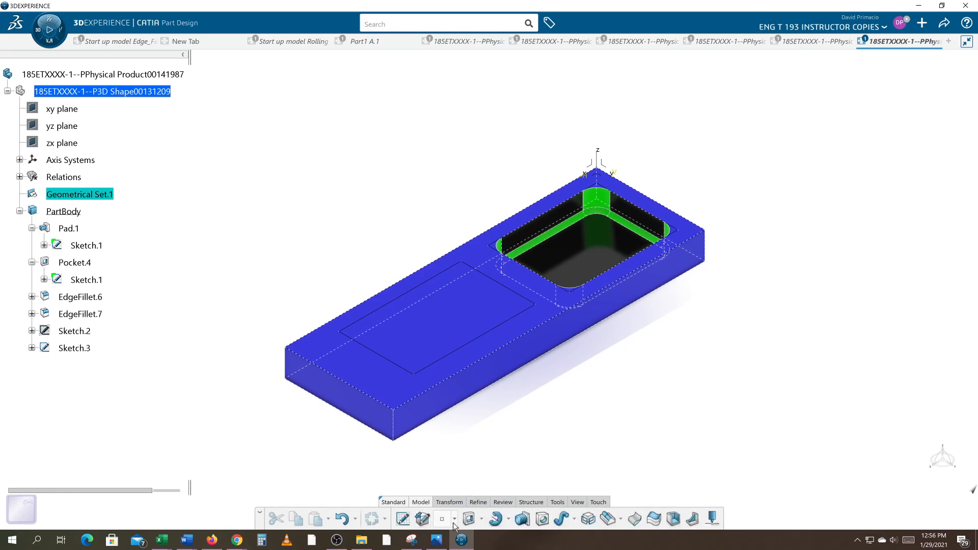
pyautogui.click(480, 518)
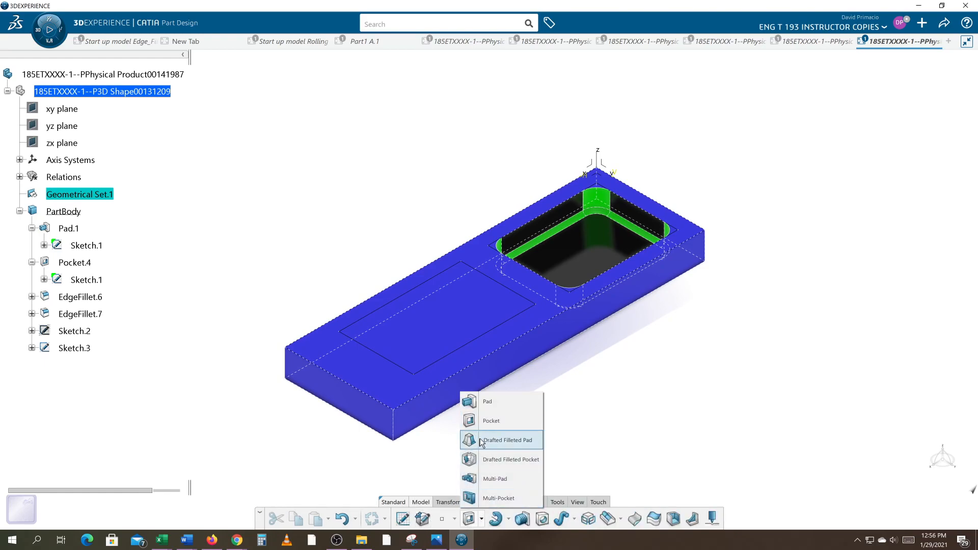
pyautogui.click(498, 404)
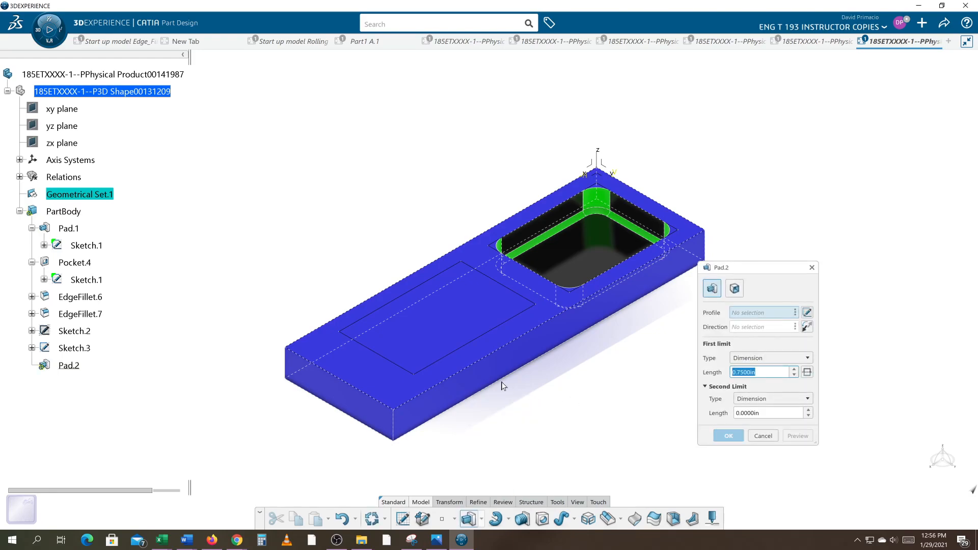
pyautogui.click(460, 358)
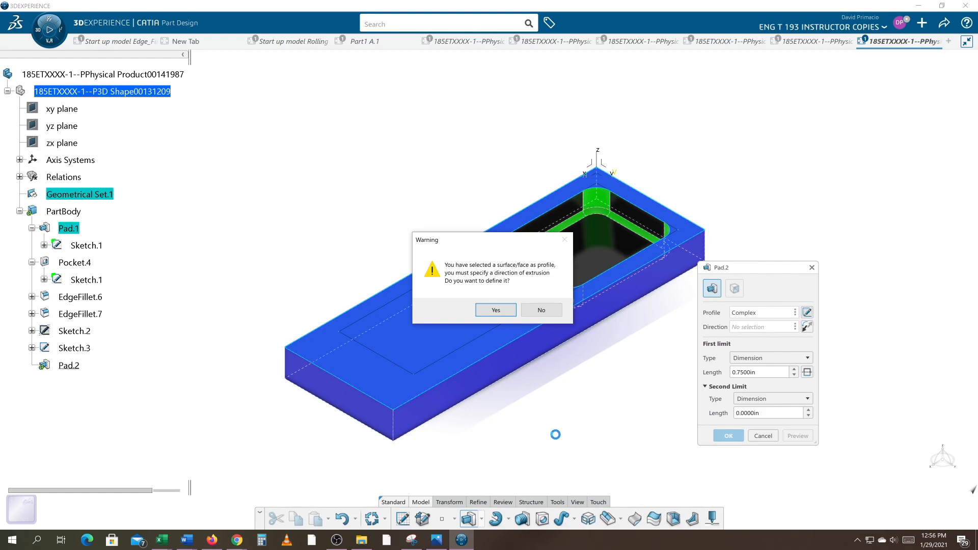
pyautogui.click(537, 314)
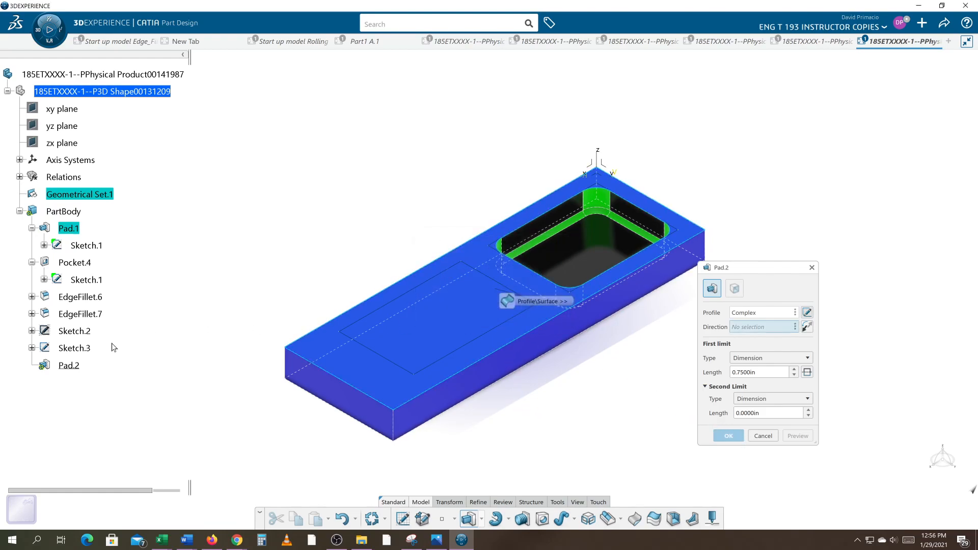
pyautogui.click(763, 435)
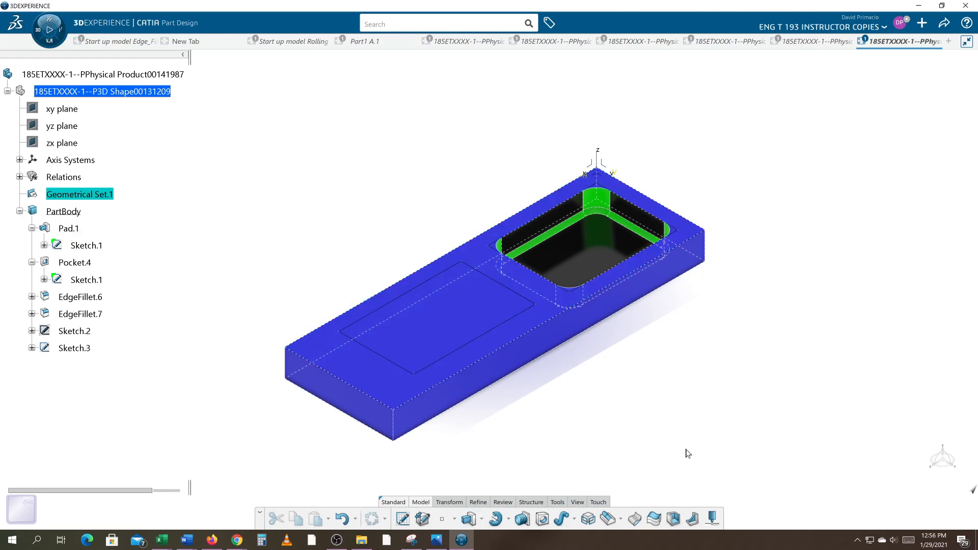
pyautogui.click(467, 520)
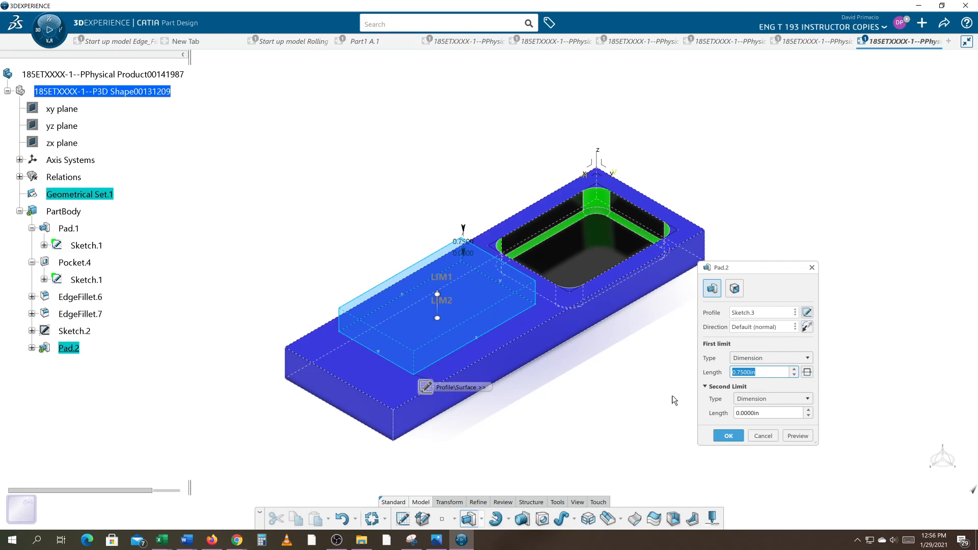
# Step: Cut a pocket from the Sketch.3 rectangle with the first limit up to last and an offset of -0.25 in
pyautogui.click(482, 520)
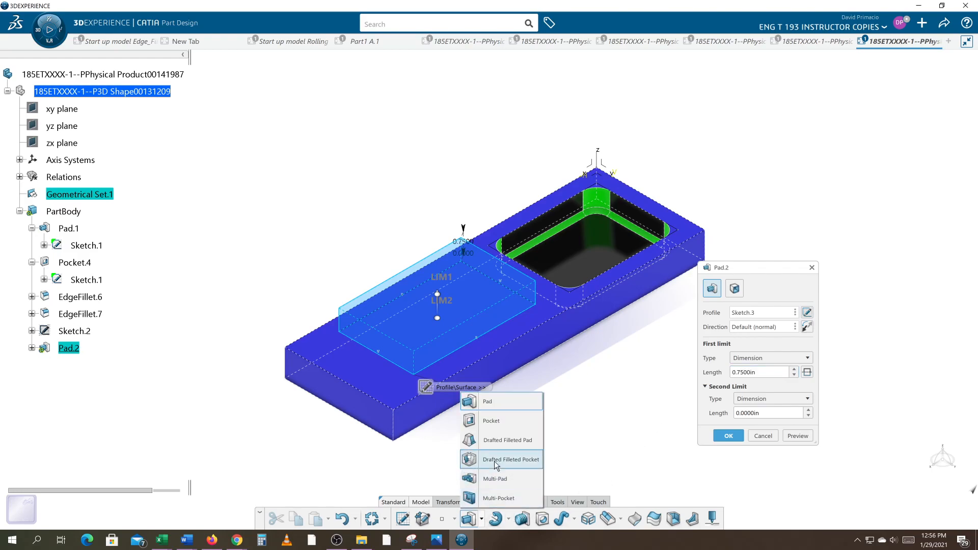
pyautogui.click(504, 426)
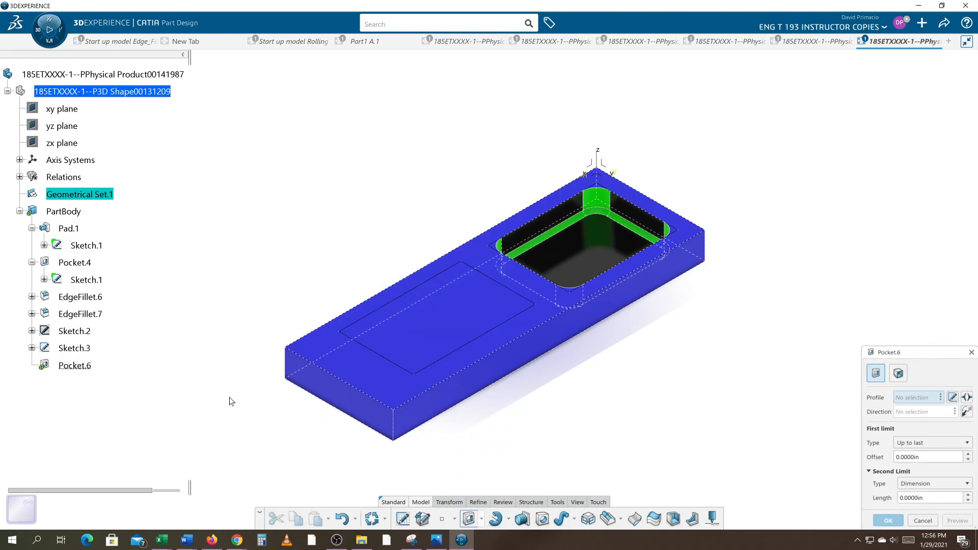
pyautogui.click(95, 354)
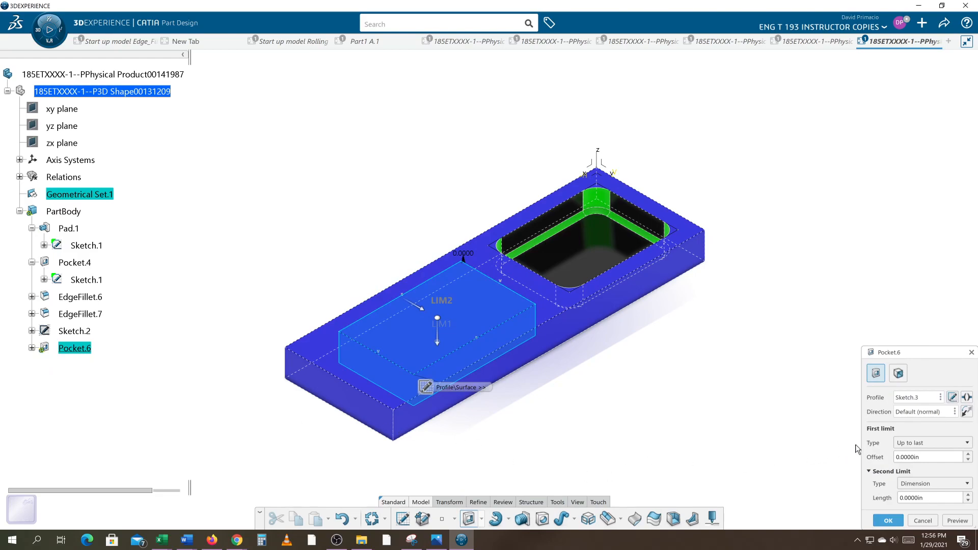
pyautogui.doubleClick(926, 460)
pyautogui.write('-.25')
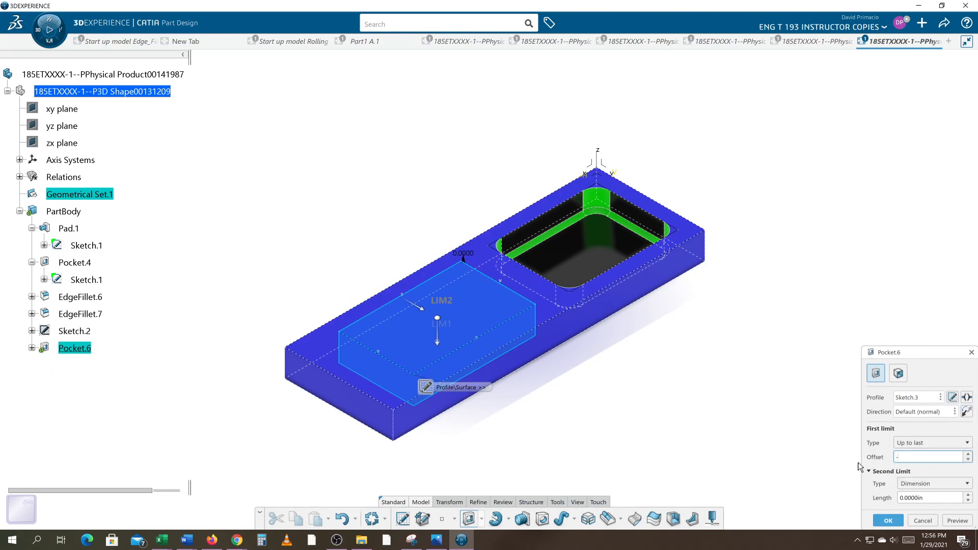
pyautogui.press('Return')
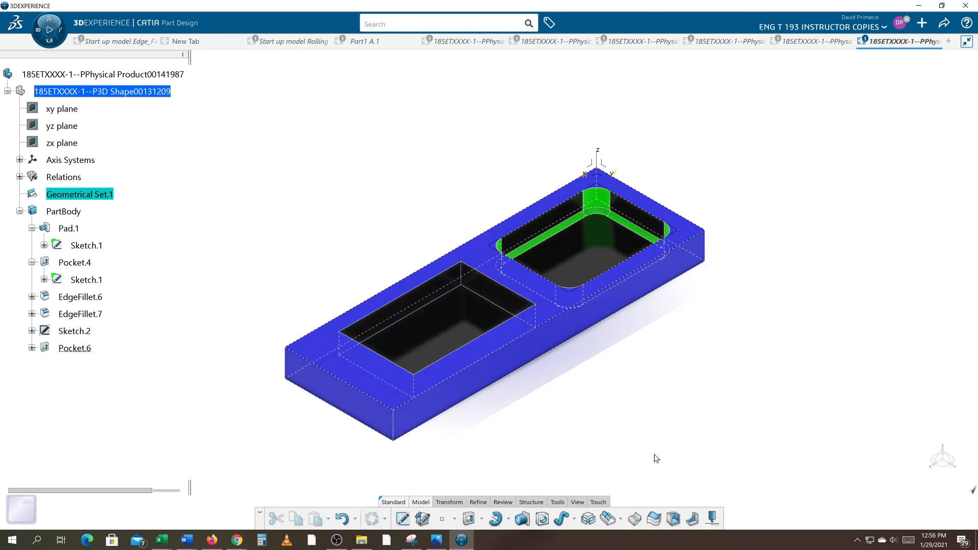
# Step: Fillet the new pocket's four vertical corner edges with a 0.5 in radius and its floor face's edges with a 0.125 in radius
pyautogui.moveTo(591, 443); pyautogui.dragTo(607, 419, button='middle')
pyautogui.scroll(1, 605, 415)
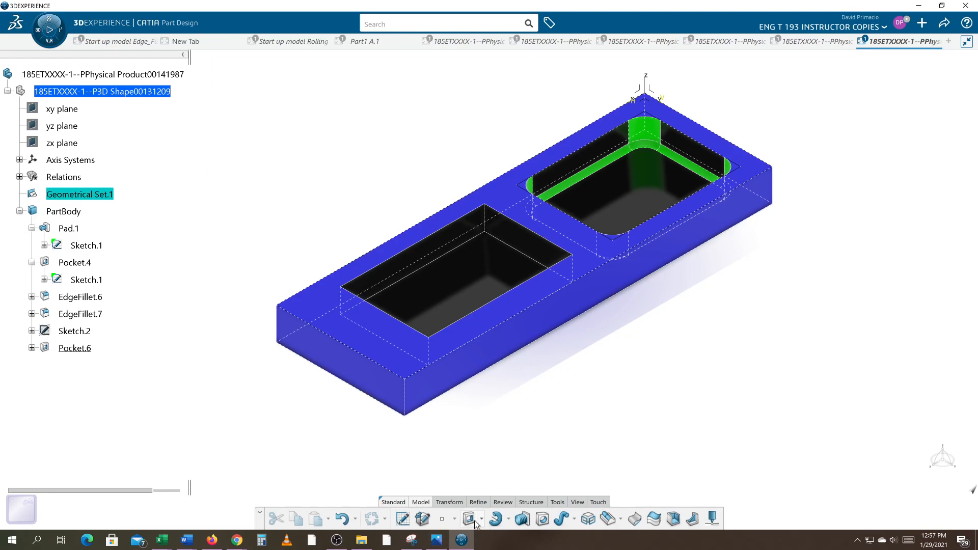
pyautogui.click(478, 503)
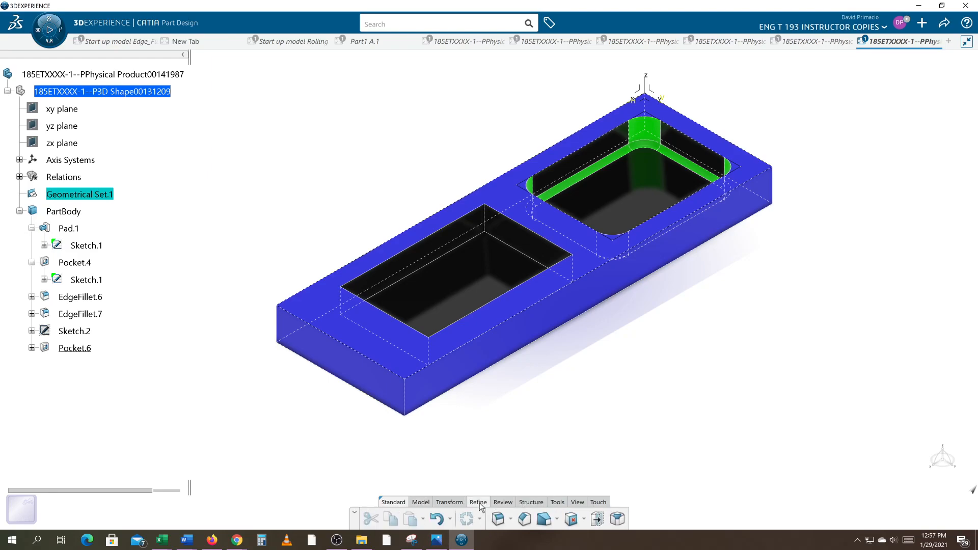
pyautogui.click(499, 519)
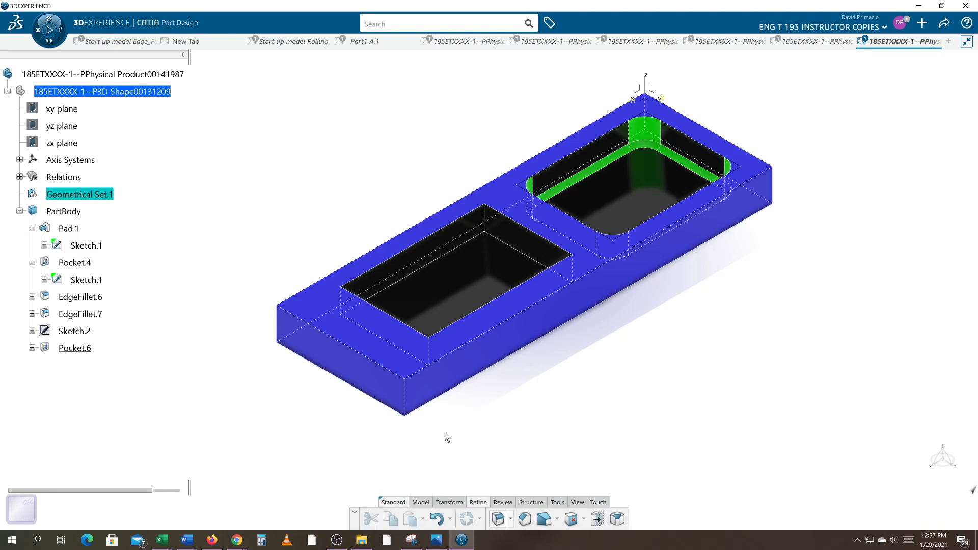
pyautogui.click(489, 219)
pyautogui.press('BackSpace')
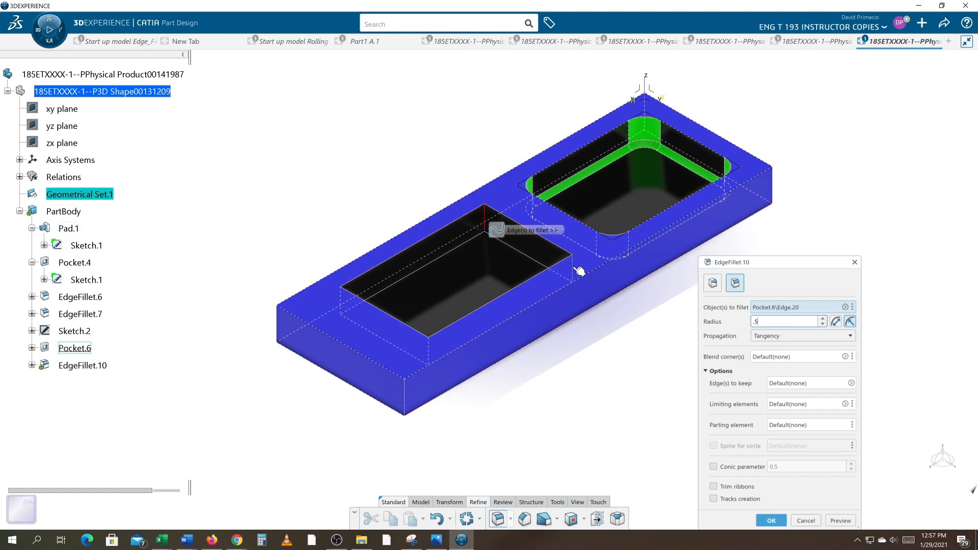
pyautogui.click(576, 268)
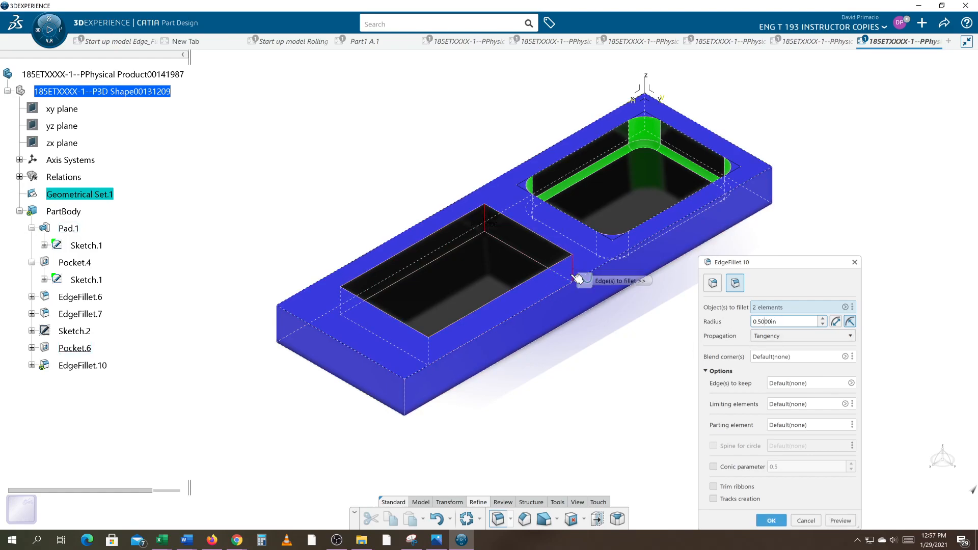
pyautogui.click(432, 351)
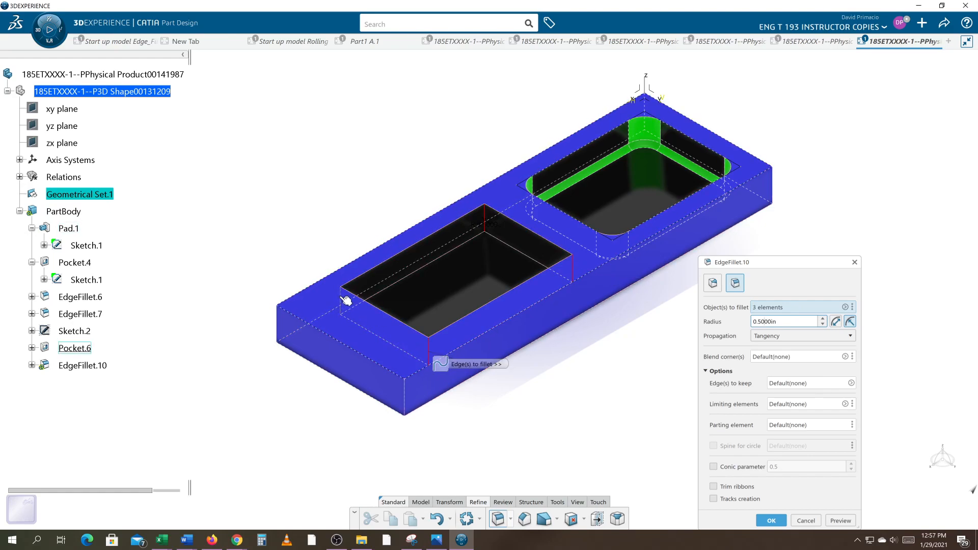
pyautogui.click(347, 300)
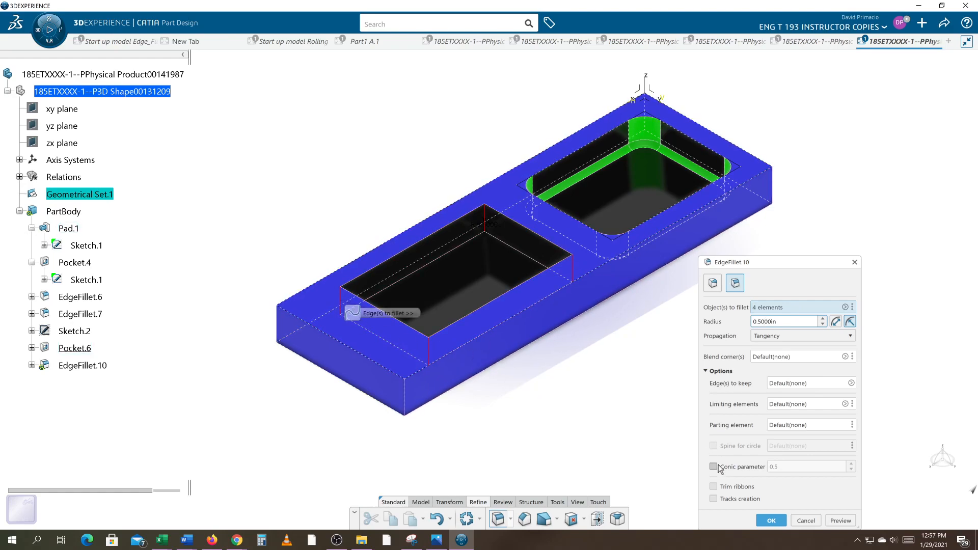
pyautogui.click(770, 521)
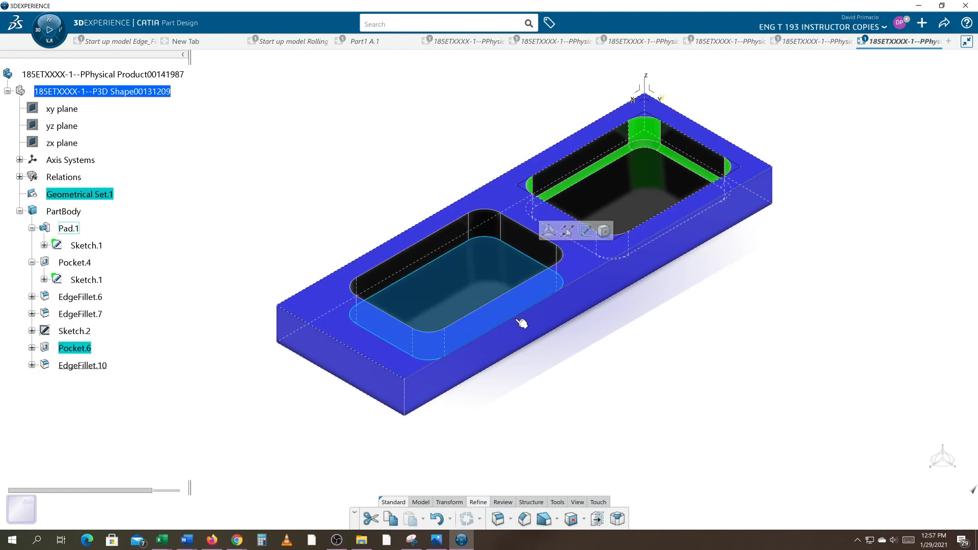
pyautogui.click(497, 519)
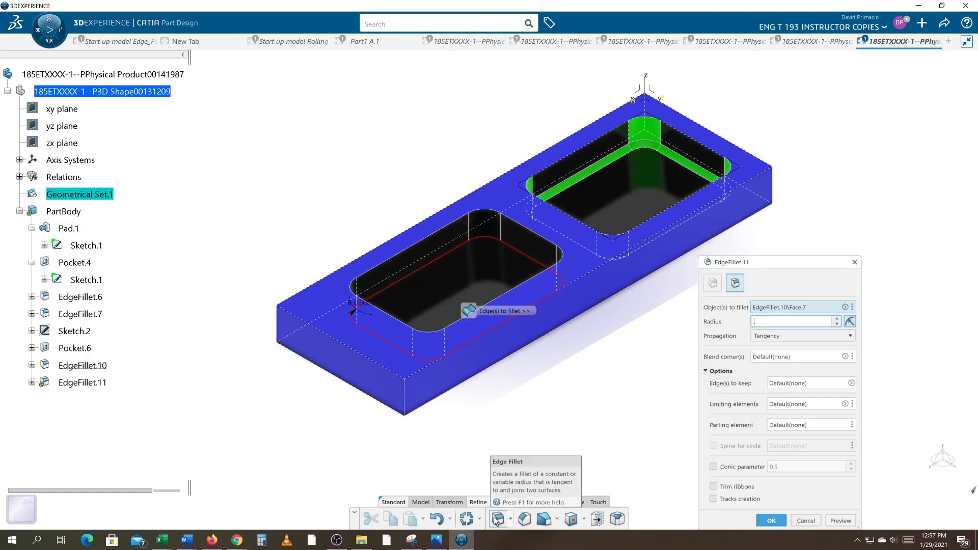
pyautogui.press('Return')
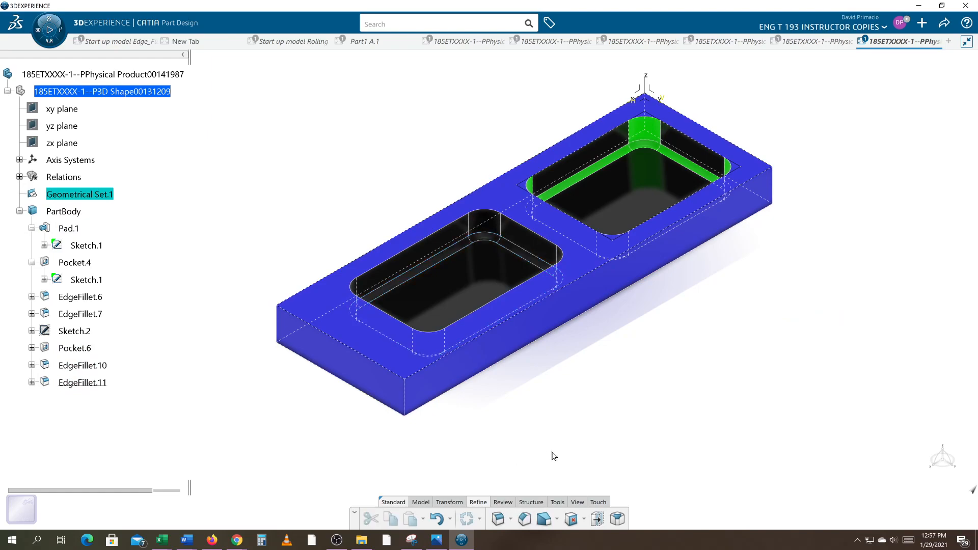
# Step: Open Sketch.3 of Pocket.6 for editing and view it normal to the sketch plane
pyautogui.click(87, 350)
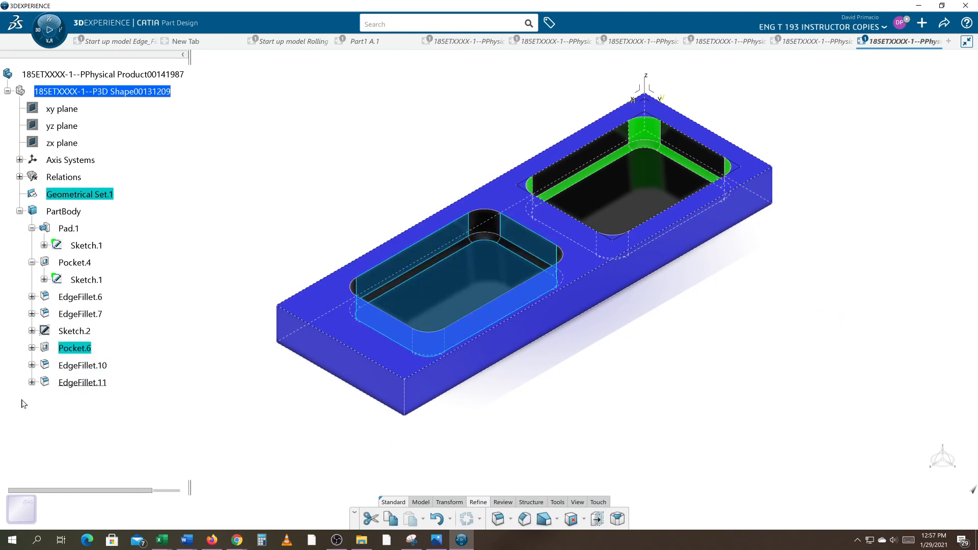
pyautogui.click(56, 391)
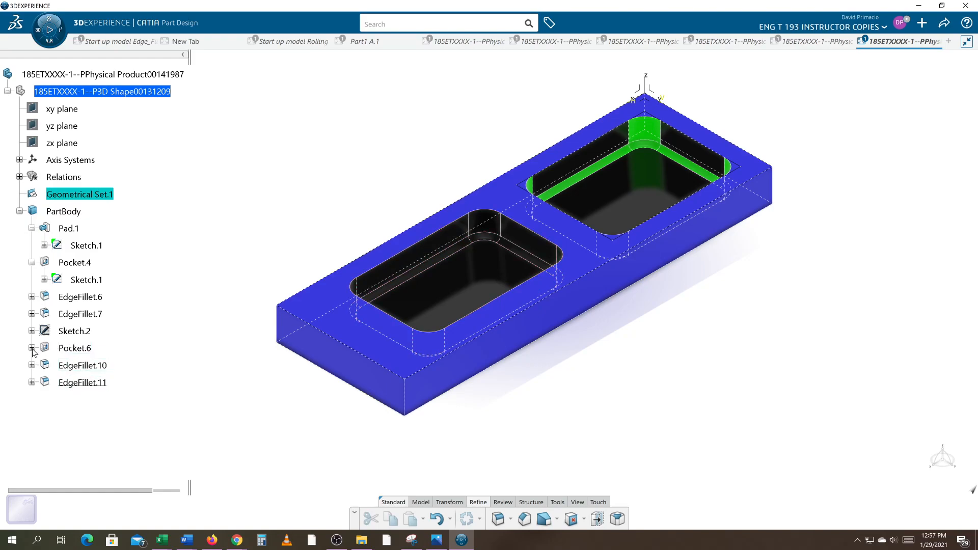
pyautogui.click(31, 349)
pyautogui.doubleClick(79, 364)
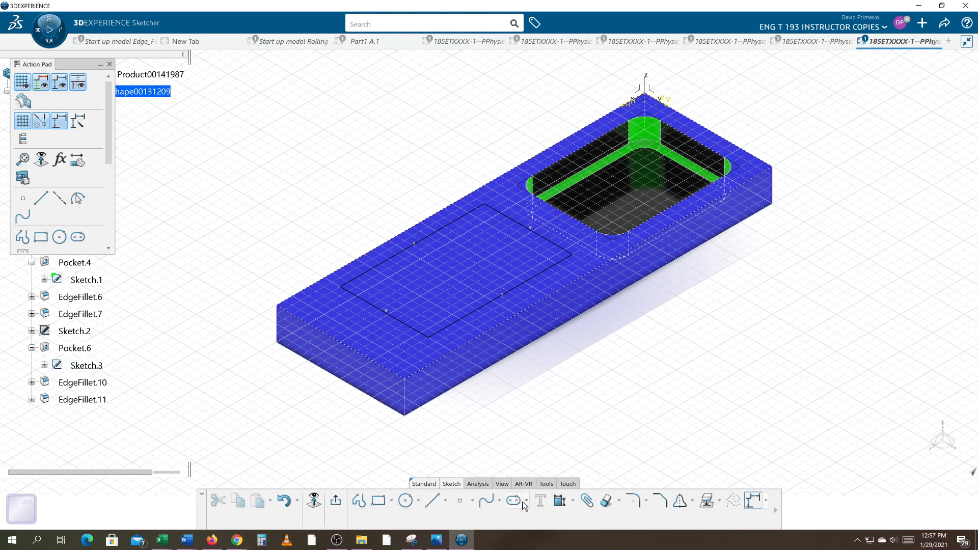
pyautogui.click(322, 503)
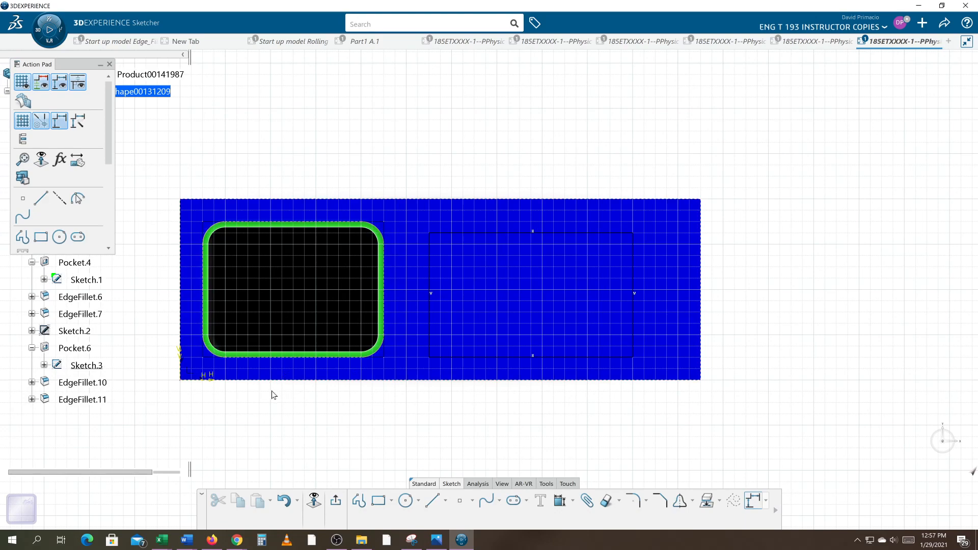
# Step: Apply Auto Constraint to all elements of the pocket's sketch without reference elements or symmetry lines
pyautogui.click(568, 508)
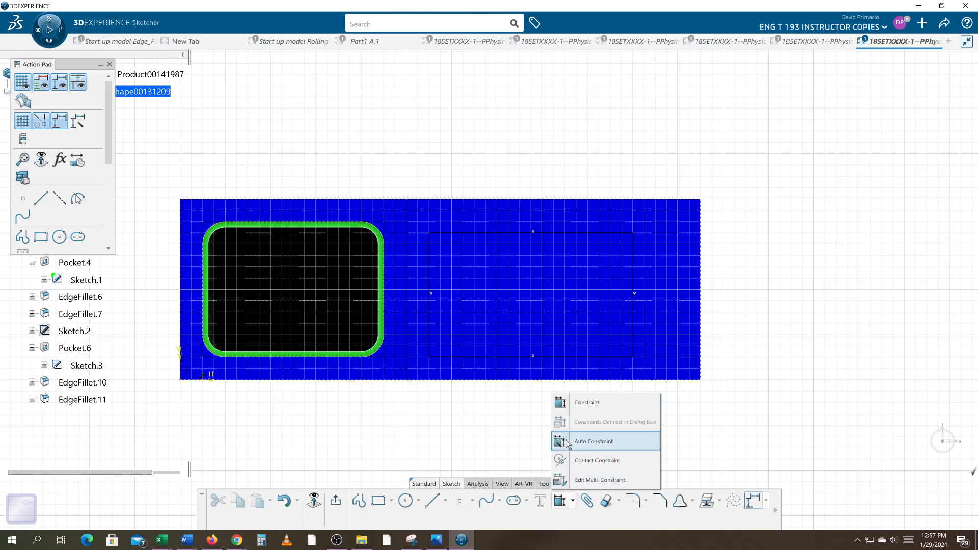
pyautogui.click(585, 441)
pyautogui.moveTo(163, 424)
pyautogui.mouseDown()
pyautogui.moveTo(541, 300)
pyautogui.moveTo(573, 337)
pyautogui.moveTo(782, 174)
pyautogui.moveTo(810, 182)
pyautogui.mouseUp()
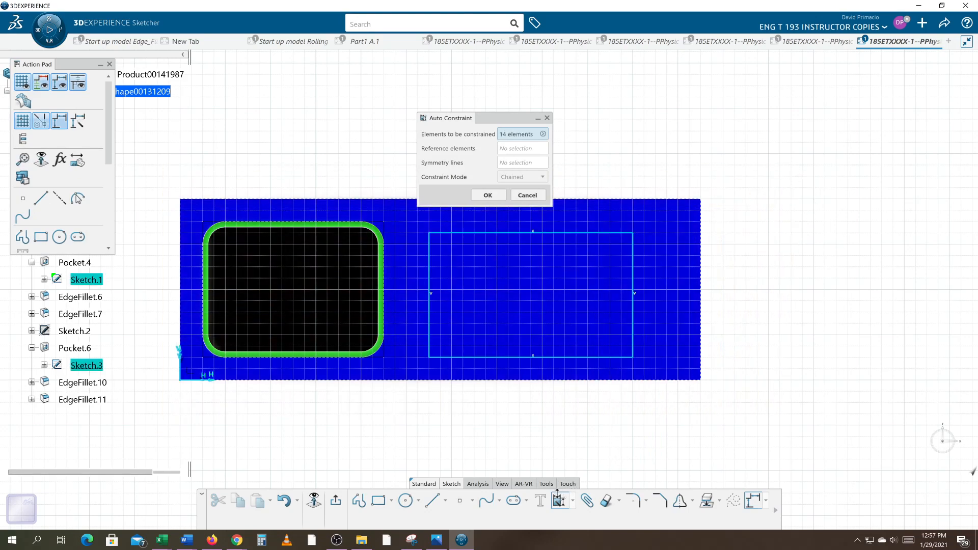
pyautogui.click(486, 196)
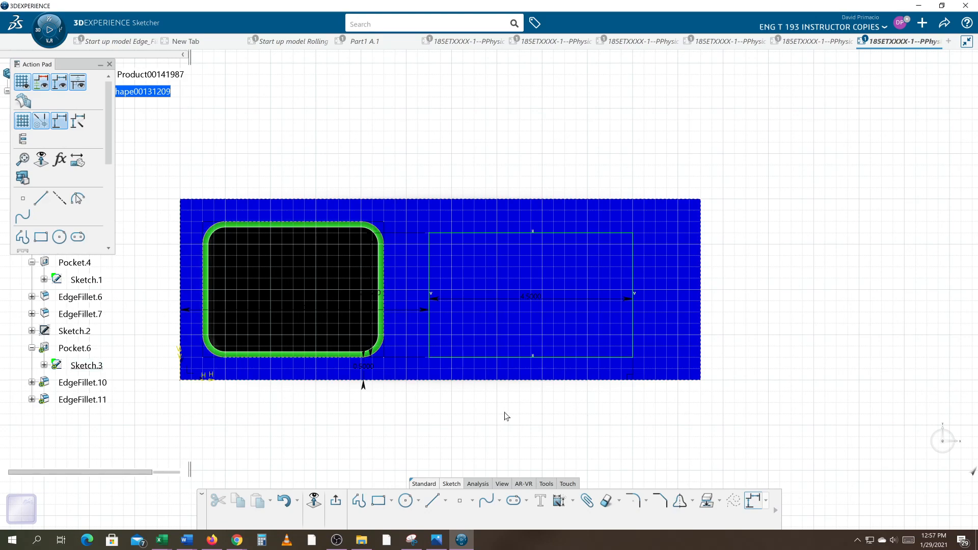
# Step: Set the distance from the block's origin-side short edge to the rectangle's near side to 7 in and exit the sketch
pyautogui.click(418, 312)
pyautogui.moveTo(417, 311)
pyautogui.mouseDown()
pyautogui.moveTo(403, 421)
pyautogui.moveTo(304, 430)
pyautogui.mouseUp()
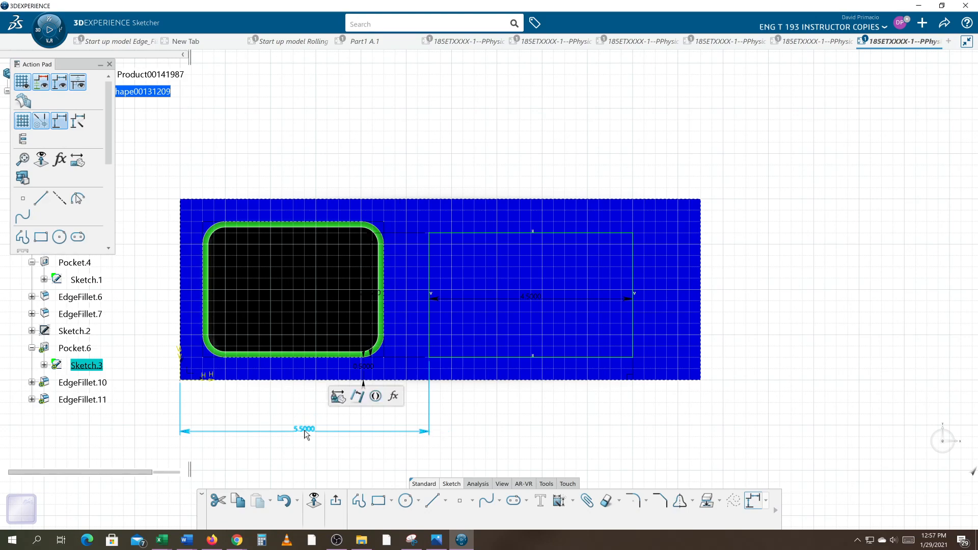
pyautogui.doubleClick(304, 431)
pyautogui.write('7')
pyautogui.press('Return')
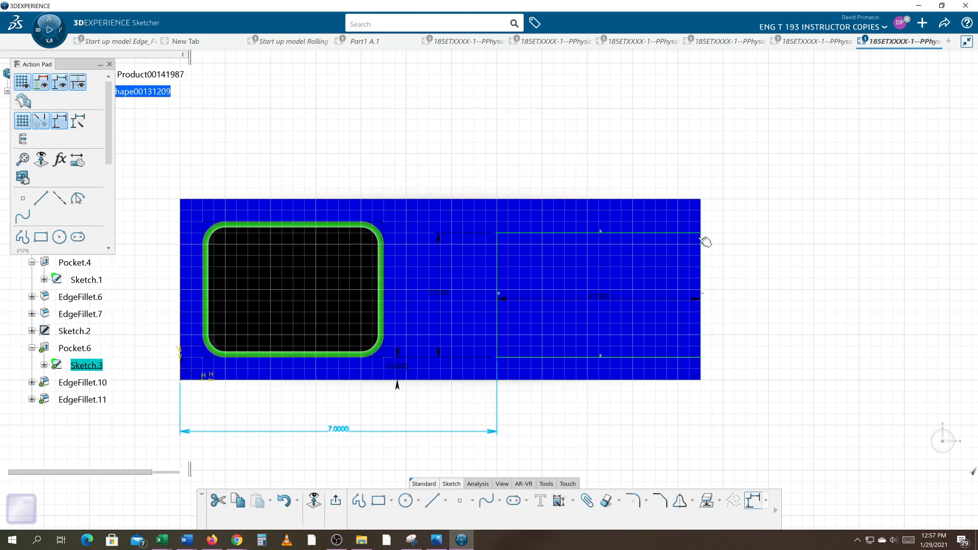
pyautogui.click(336, 501)
pyautogui.click(951, 515)
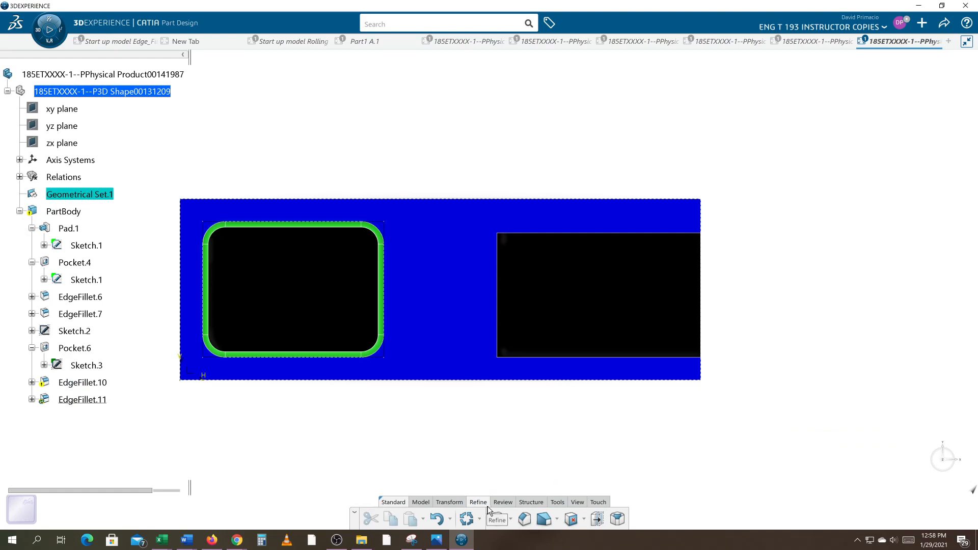
# Step: Delete EdgeFillet.10 and EdgeFillet.11 from the part body
pyautogui.click(577, 504)
pyautogui.click(533, 519)
pyautogui.moveTo(582, 462); pyautogui.dragTo(638, 445, button='middle')
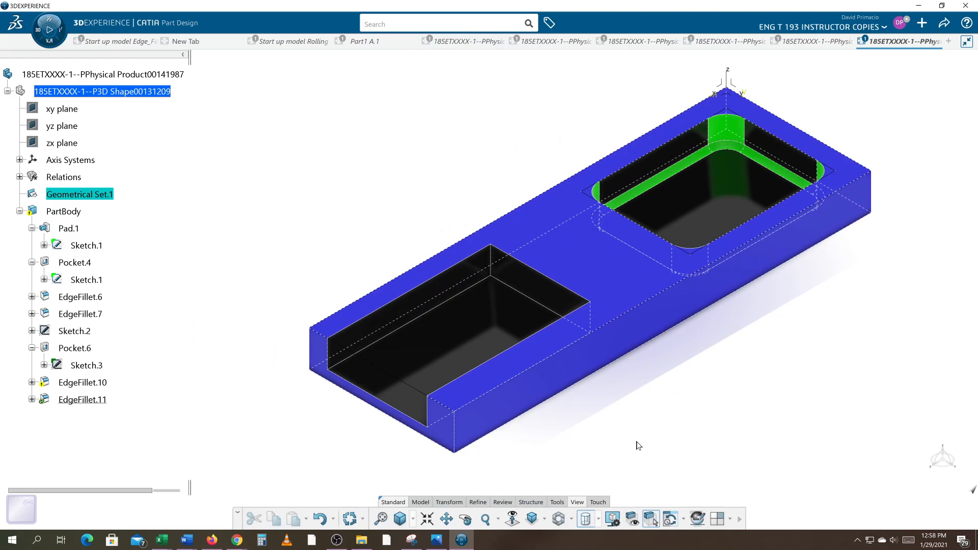
pyautogui.click(77, 383)
pyautogui.keyDown('ctrl'); pyautogui.click(83, 400); pyautogui.keyUp('ctrl')
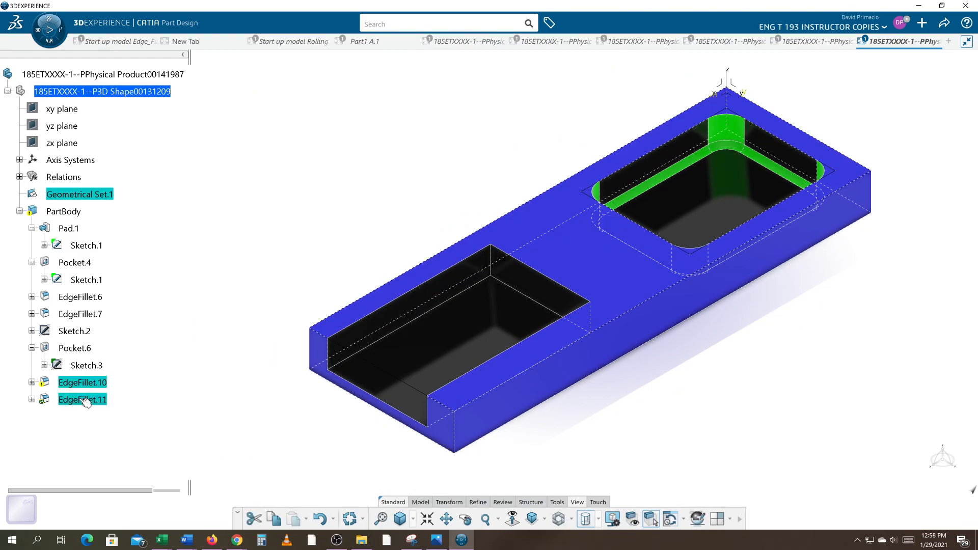
pyautogui.press('Delete')
pyautogui.press('Return')
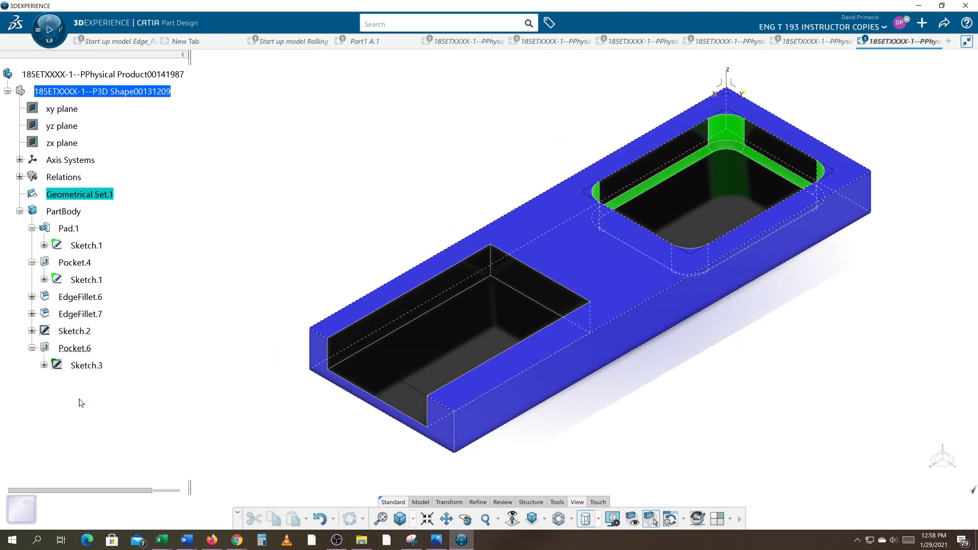
# Step: Fillet the two remaining vertical inside corner edges of the open-ended pocket with a 0.5 in radius
pyautogui.moveTo(289, 411); pyautogui.dragTo(258, 446, button='middle')
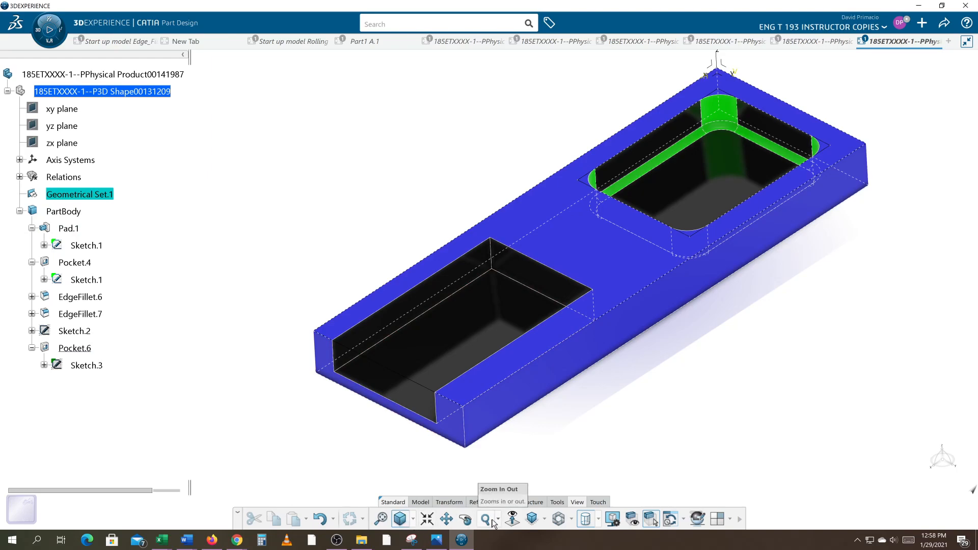
pyautogui.moveTo(439, 542)
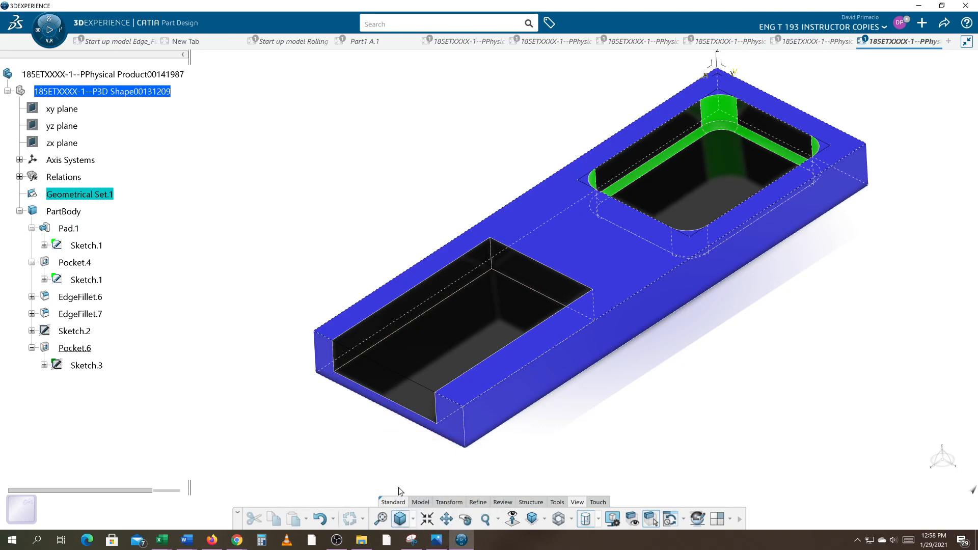
pyautogui.click(478, 502)
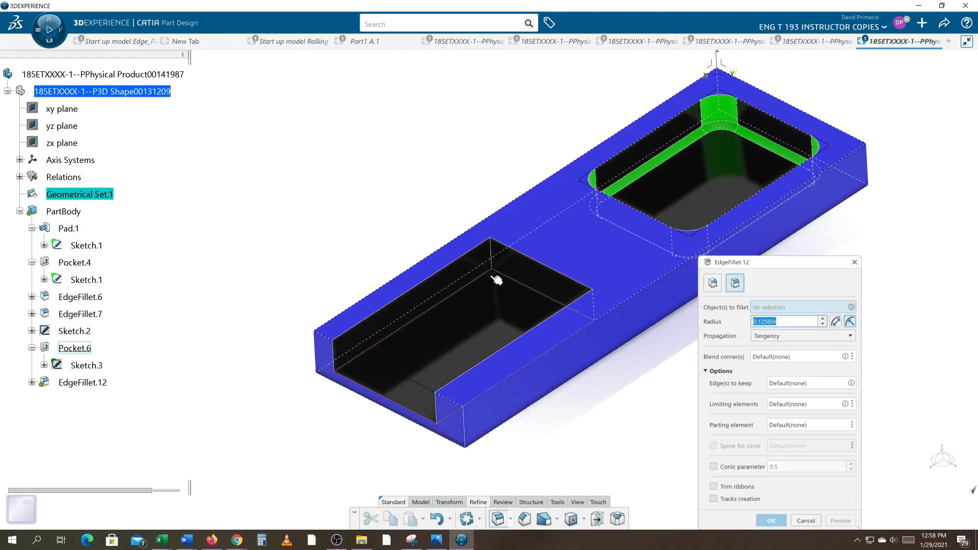
pyautogui.click(494, 257)
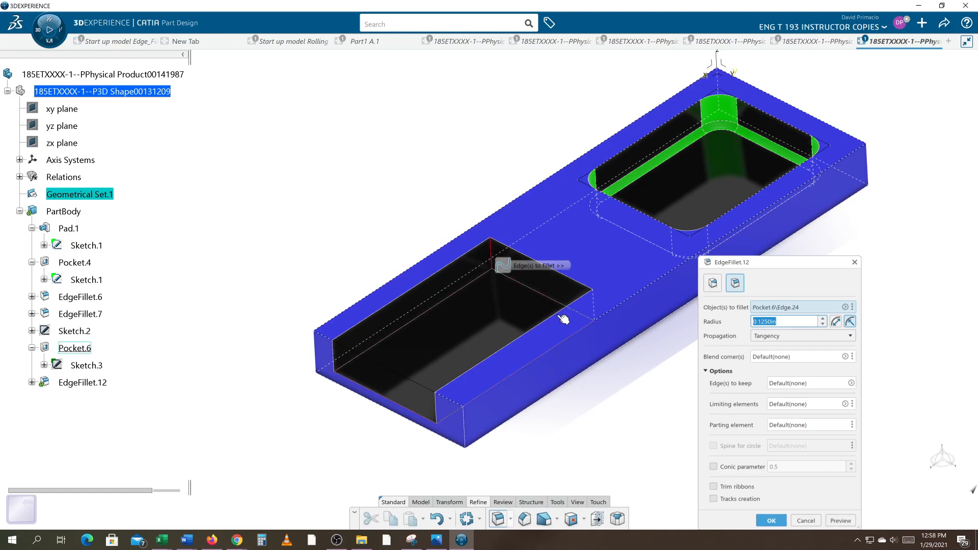
pyautogui.write('.5')
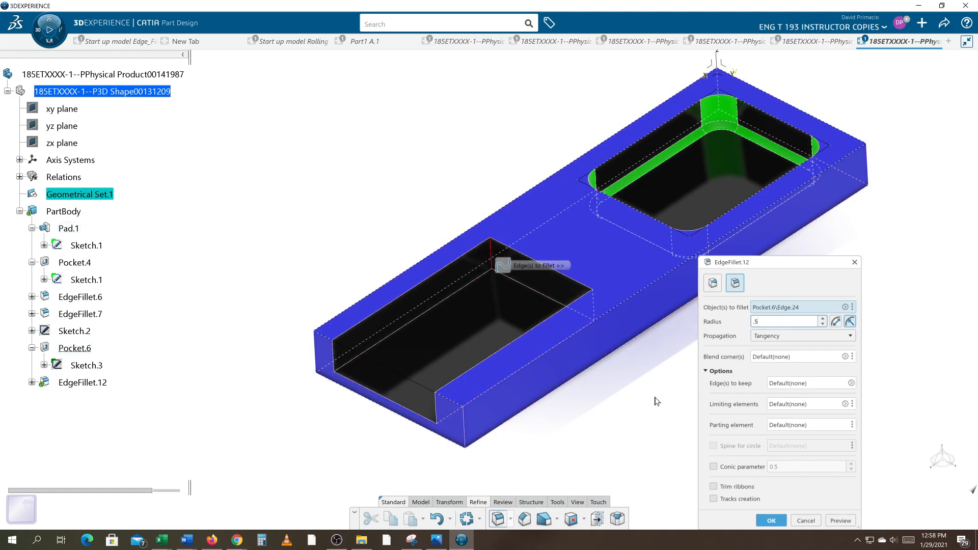
pyautogui.click(595, 308)
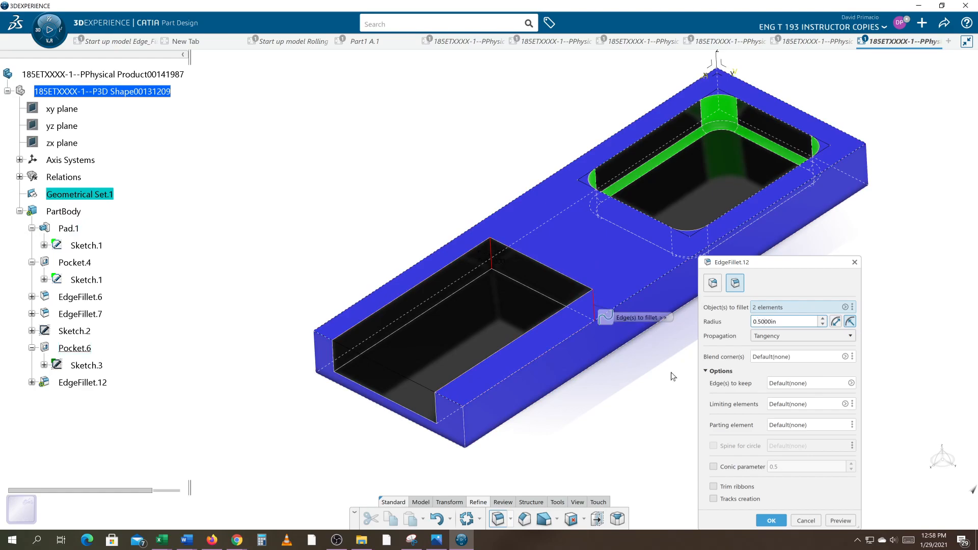
pyautogui.click(769, 522)
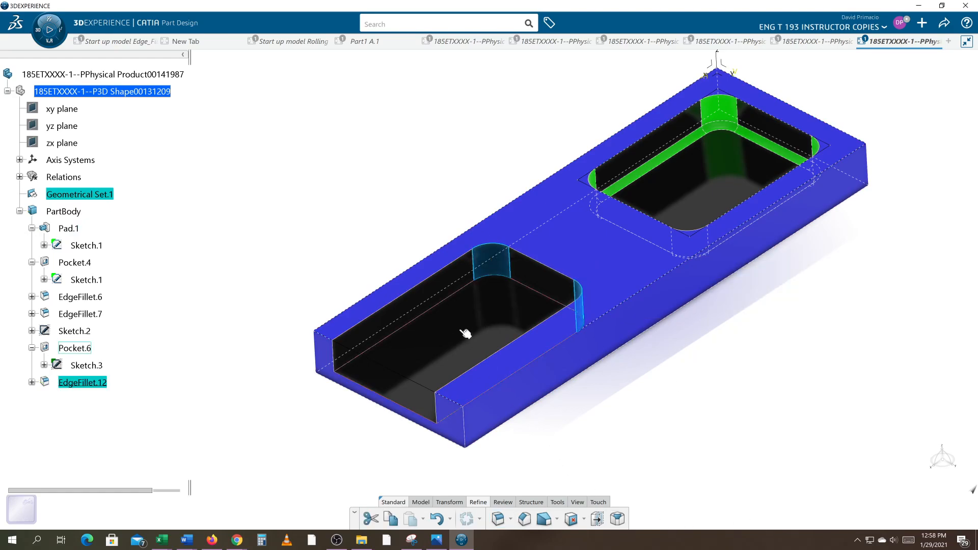
# Step: Fillet the tangent-continuous floor edge of the open-ended pocket with a 0.125 in radius
pyautogui.click(540, 293)
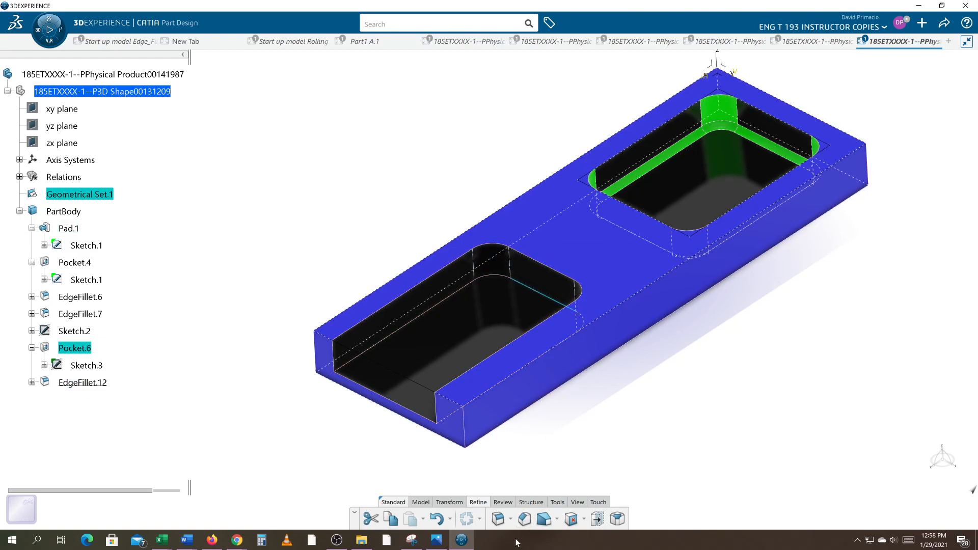
pyautogui.click(498, 519)
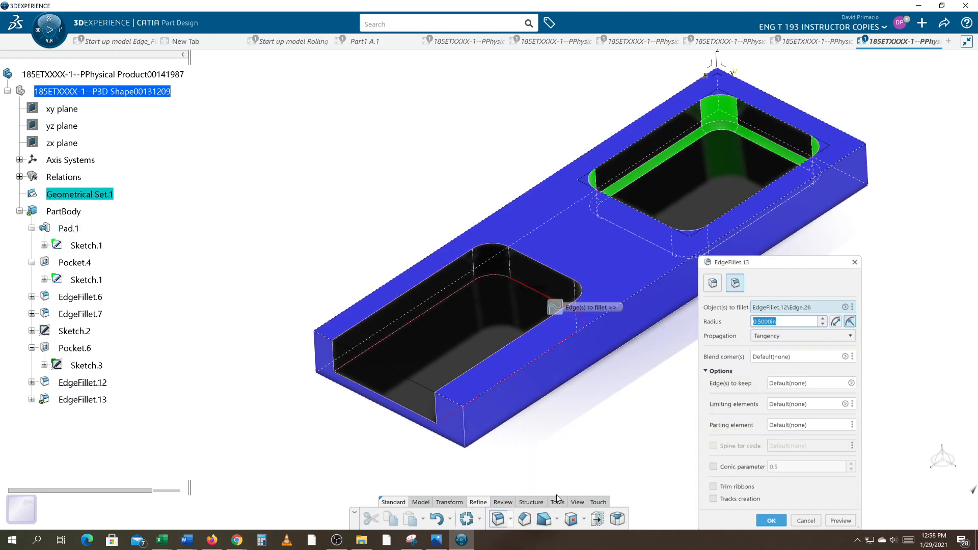
pyautogui.write('.125')
pyautogui.press('Return')
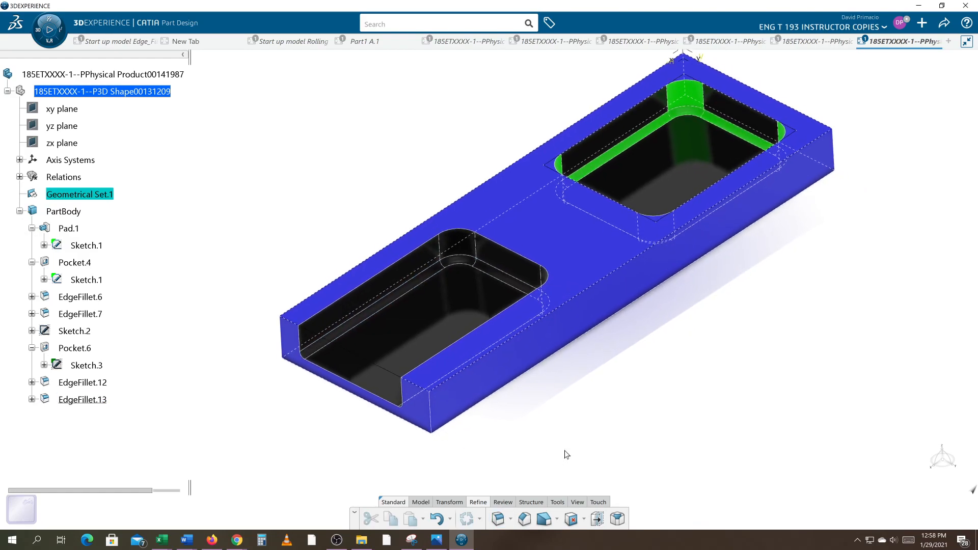
# Step: Set the fill color of EdgeFillet.12 and EdgeFillet.13 to bright green
pyautogui.moveTo(618, 421); pyautogui.dragTo(616, 451, button='middle')
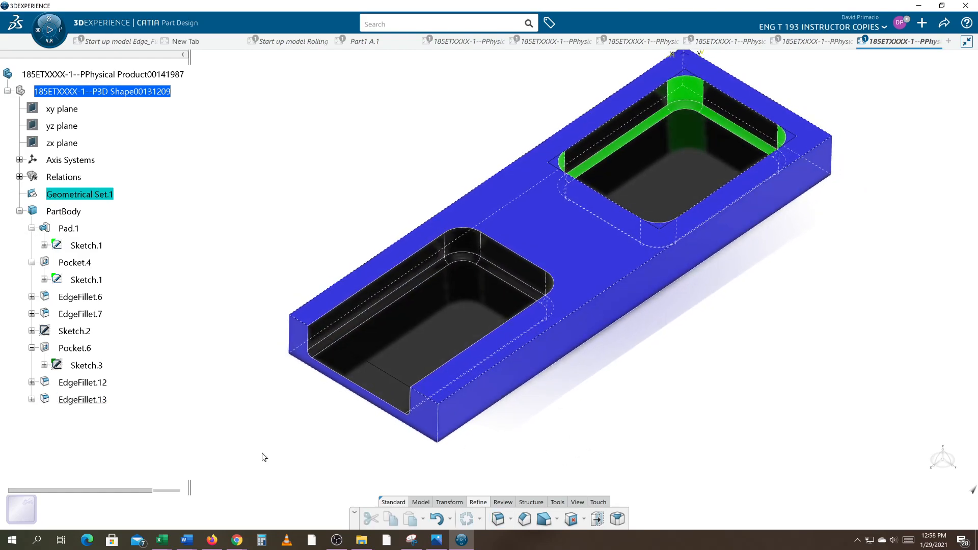
pyautogui.click(84, 383)
pyautogui.keyDown('ctrl'); pyautogui.click(85, 401); pyautogui.keyUp('ctrl')
pyautogui.rightClick(86, 403)
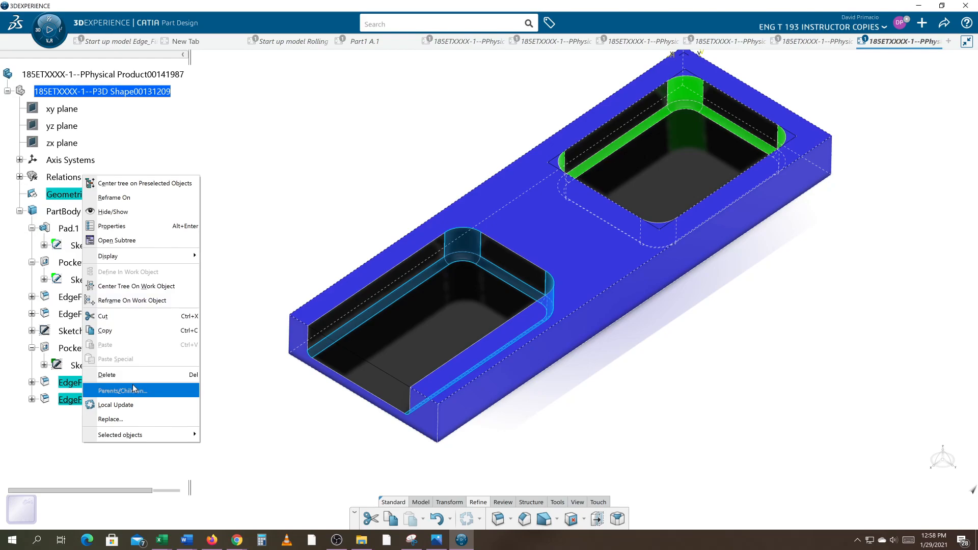
pyautogui.click(142, 240)
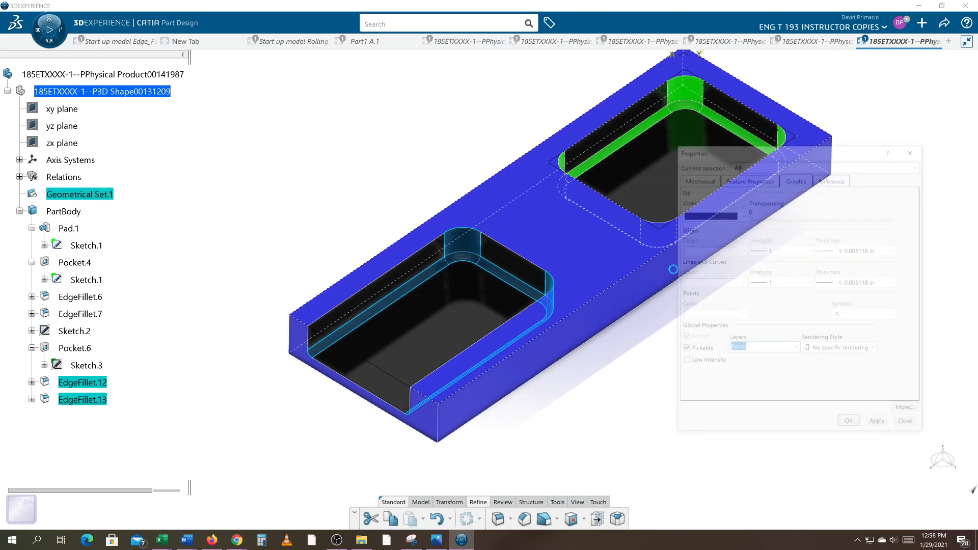
pyautogui.click(708, 214)
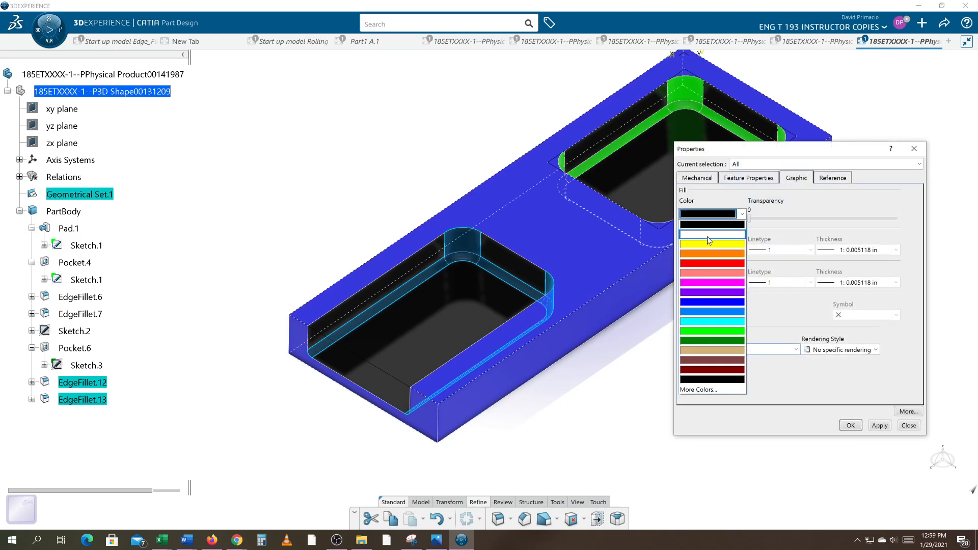
pyautogui.click(725, 328)
pyautogui.click(850, 425)
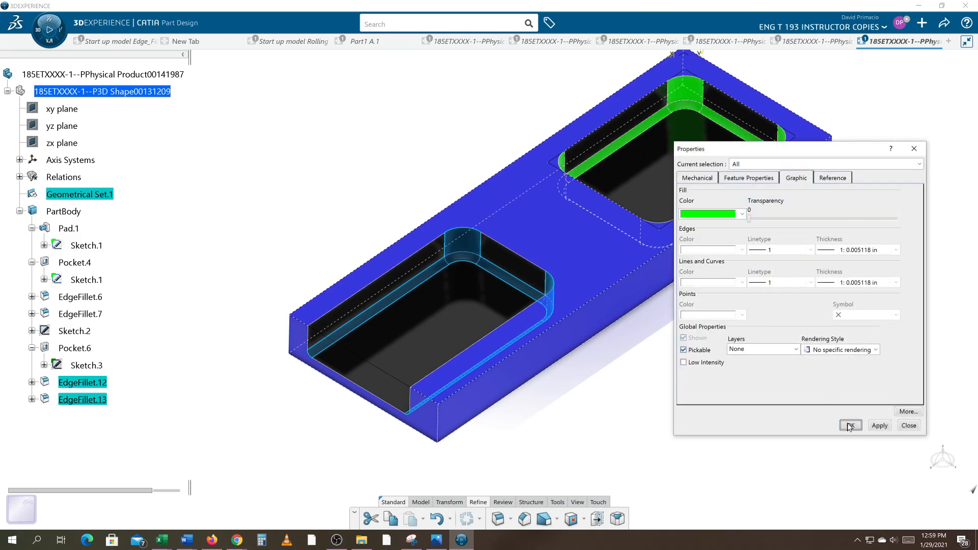
# Step: Examine both pockets and their colored fillets from a lower angle, checking Sketch.3 as the source of the open-ended pocket
pyautogui.moveTo(709, 433); pyautogui.dragTo(701, 414, button='middle')
pyautogui.moveTo(585, 454); pyautogui.dragTo(572, 431, button='middle')
pyautogui.moveTo(682, 381); pyautogui.dragTo(646, 399, button='middle')
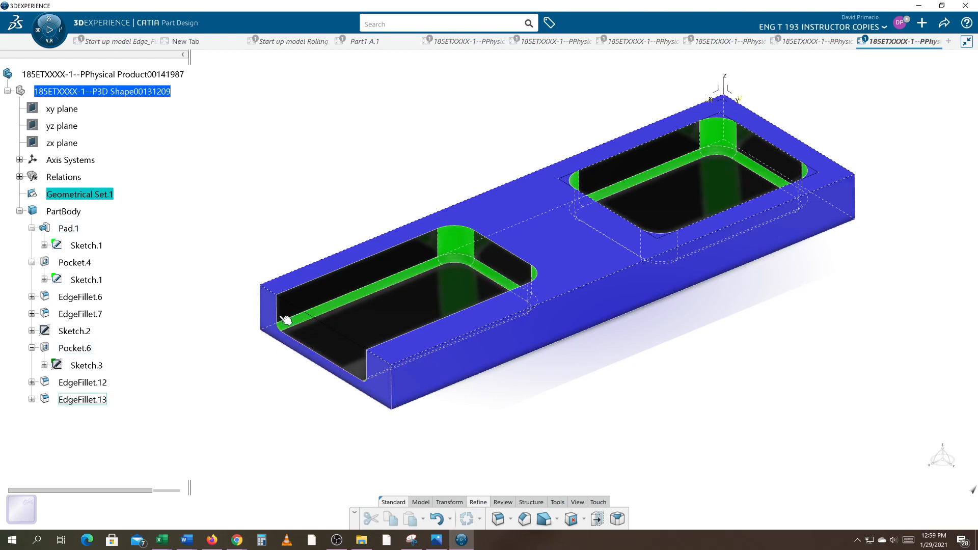
pyautogui.click(299, 283)
pyautogui.click(588, 329)
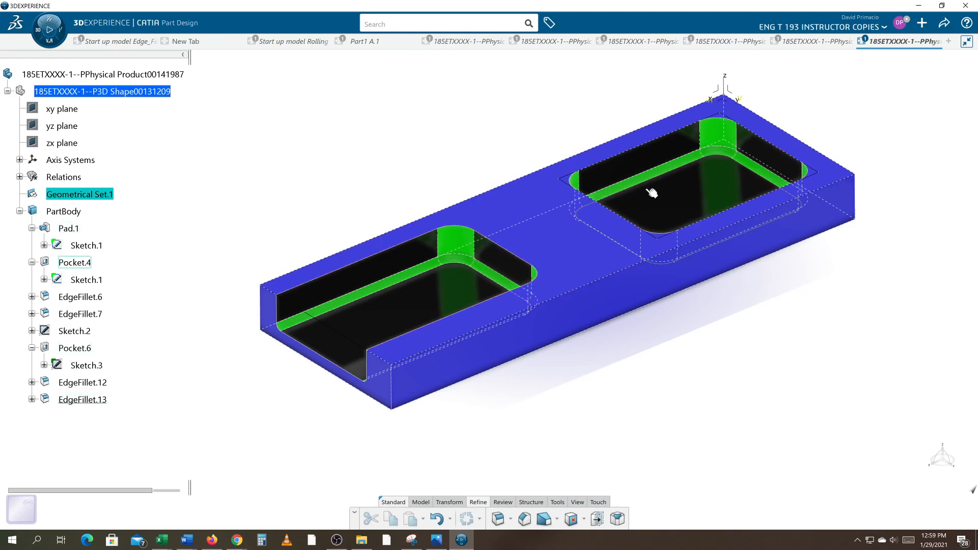
pyautogui.scroll(3, 636, 408)
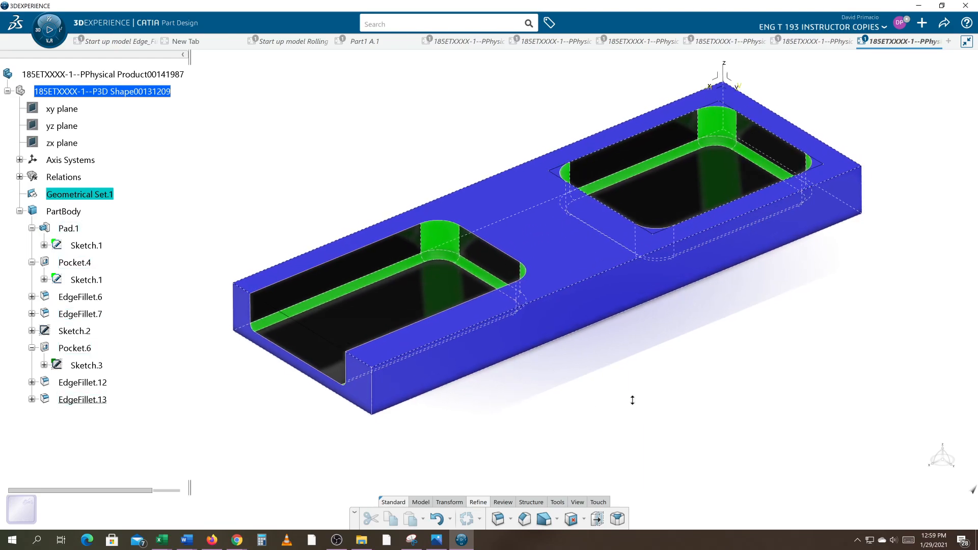
pyautogui.moveTo(662, 406); pyautogui.dragTo(659, 414, button='middle')
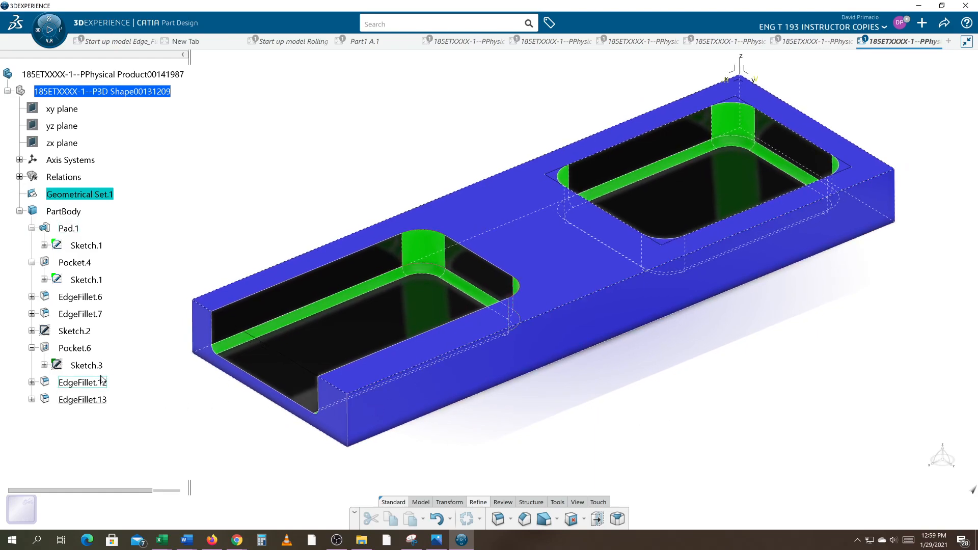
pyautogui.click(87, 366)
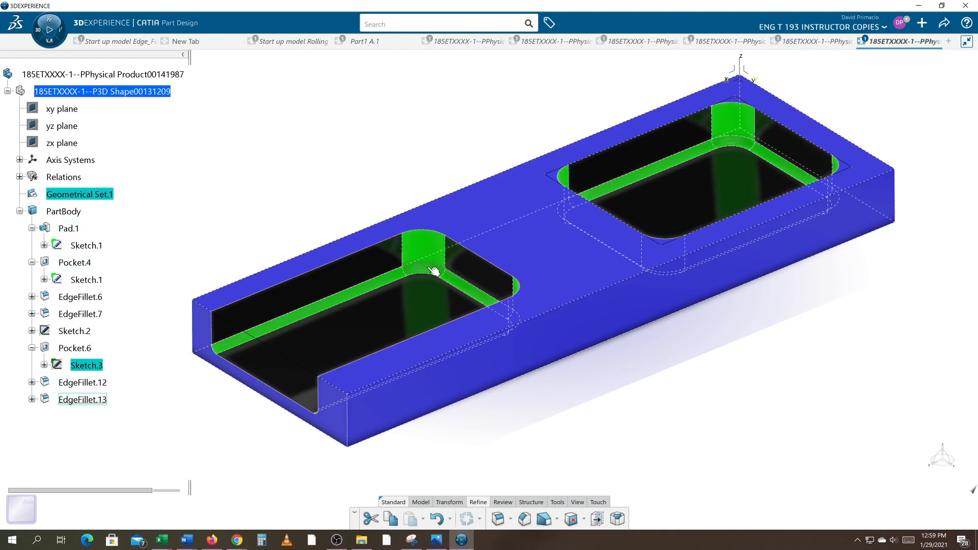
pyautogui.moveTo(377, 330)
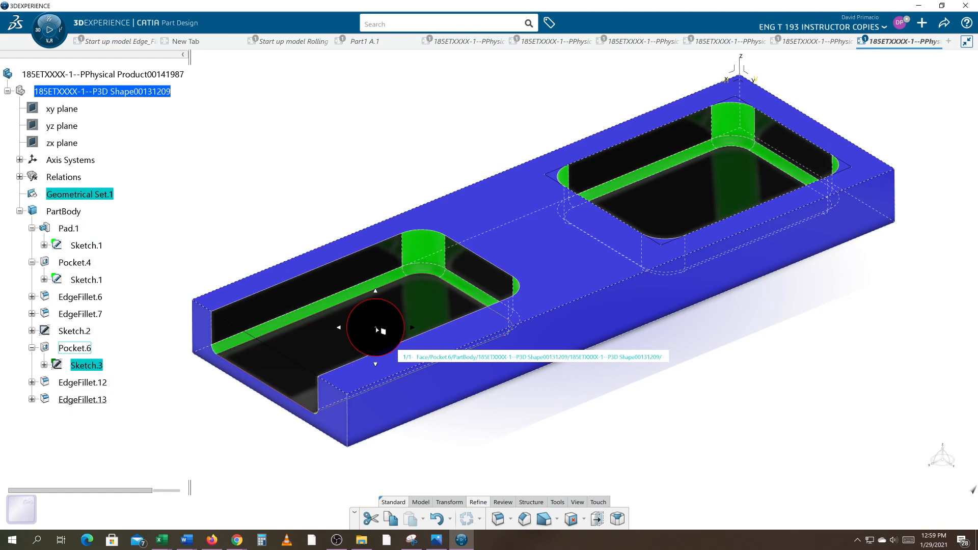
pyautogui.click(669, 383)
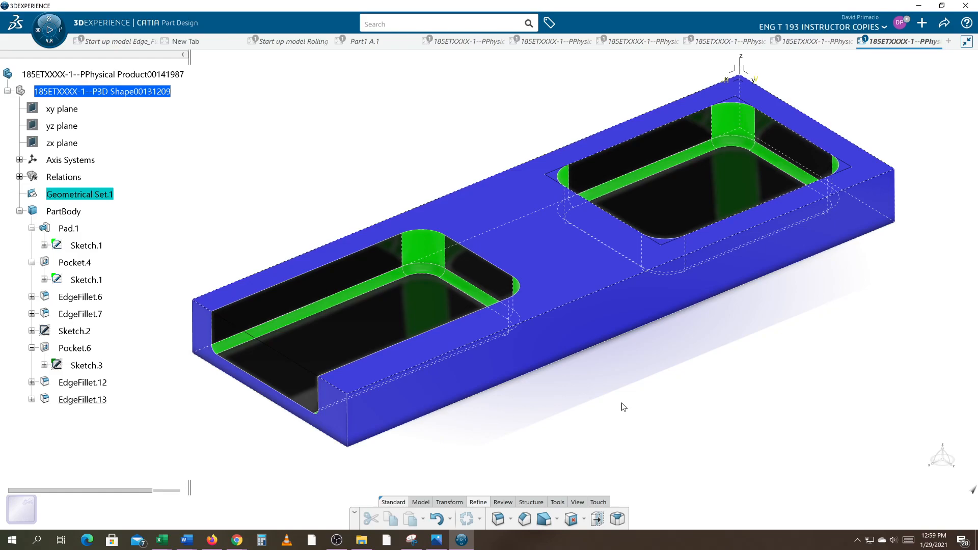
pyautogui.moveTo(629, 395); pyautogui.dragTo(594, 406, button='middle')
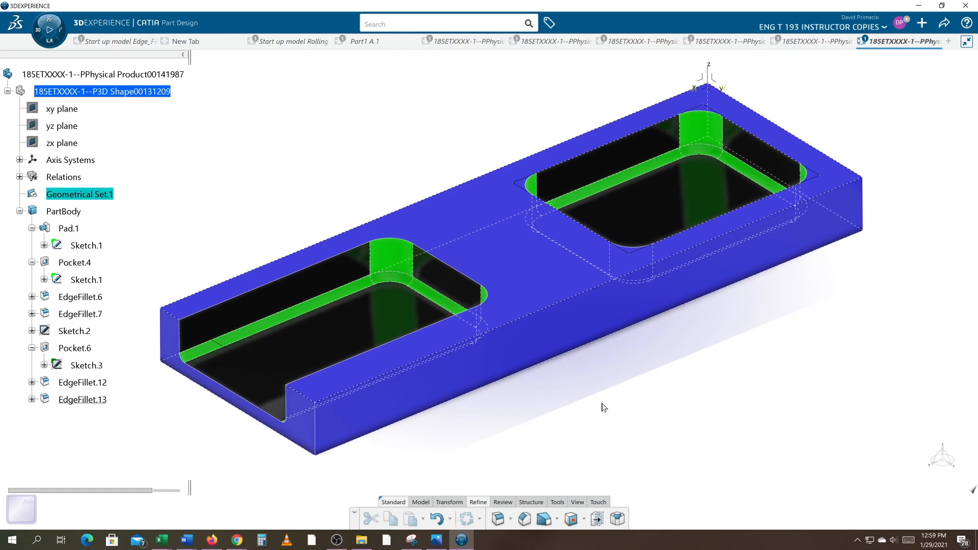
# Step: Delete Pocket.6, EdgeFillet.12 and EdgeFillet.13 from the part body, keeping Sketch.3
pyautogui.click(80, 349)
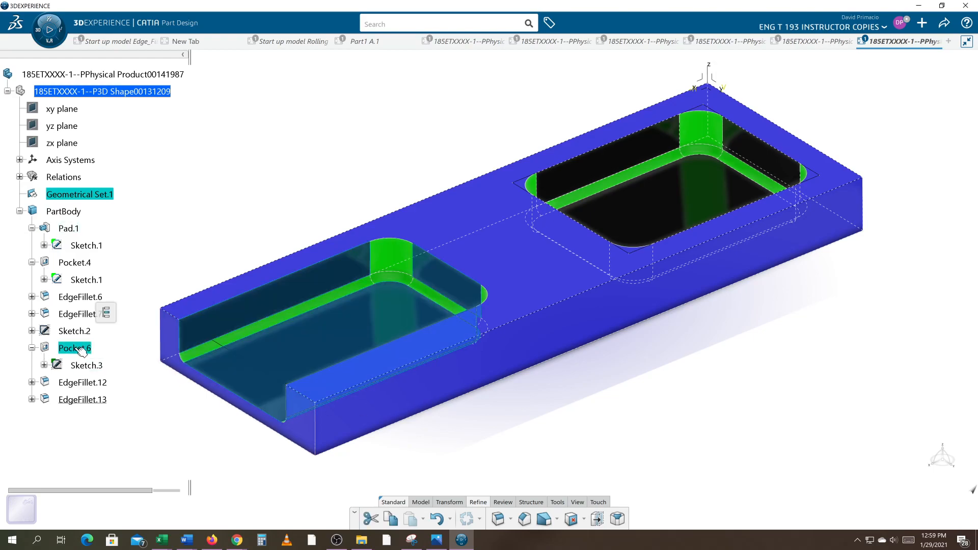
pyautogui.keyDown('shift'); pyautogui.click(88, 399); pyautogui.keyUp('shift')
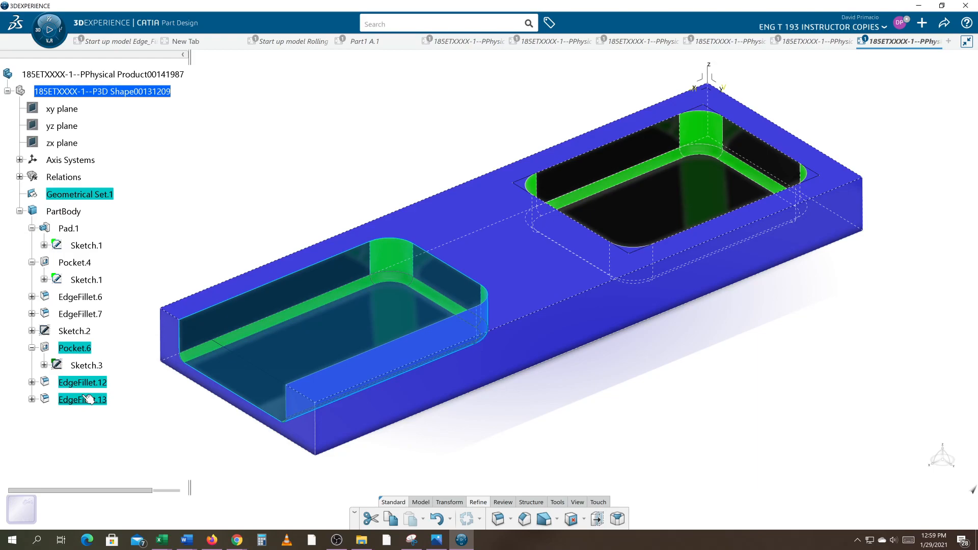
pyautogui.press('Delete')
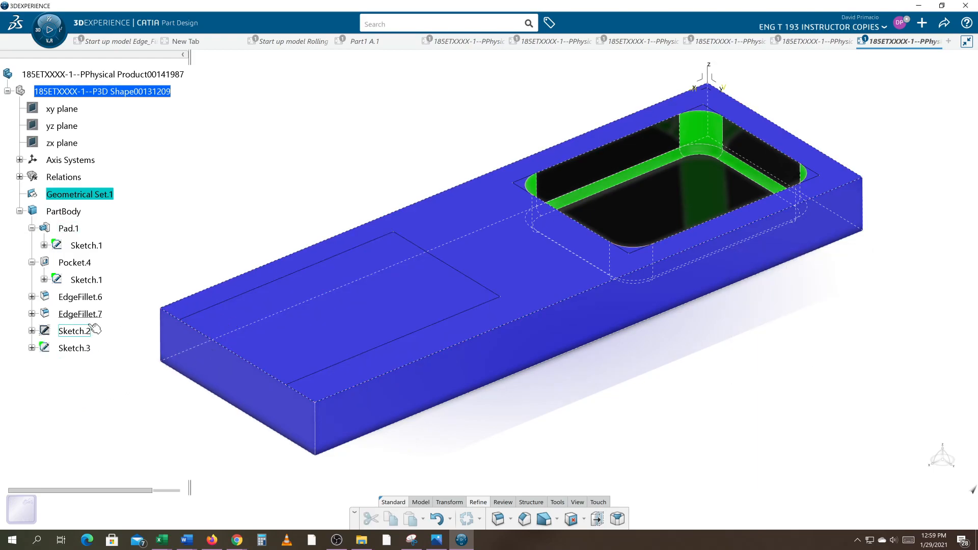
# Step: In Sketch.3, try 5 in as the rectangle's distance from the block's origin-side short edge, set it to 6 in, and exit the sketch
pyautogui.doubleClick(75, 334)
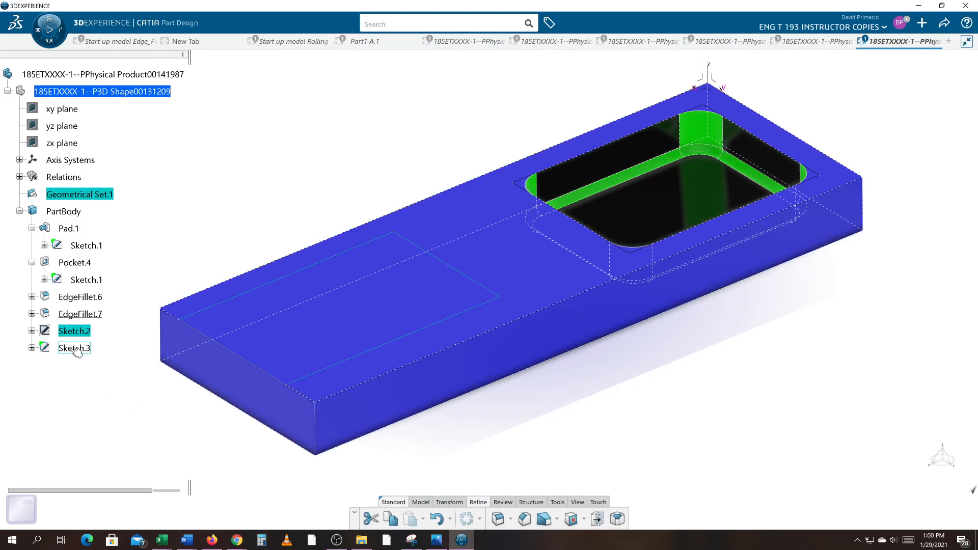
pyautogui.doubleClick(72, 349)
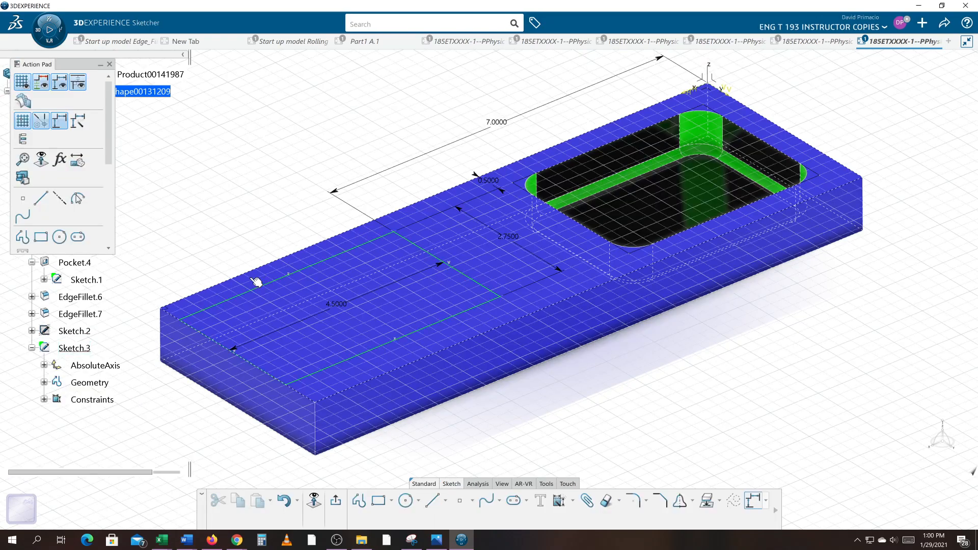
pyautogui.doubleClick(494, 123)
pyautogui.write('5')
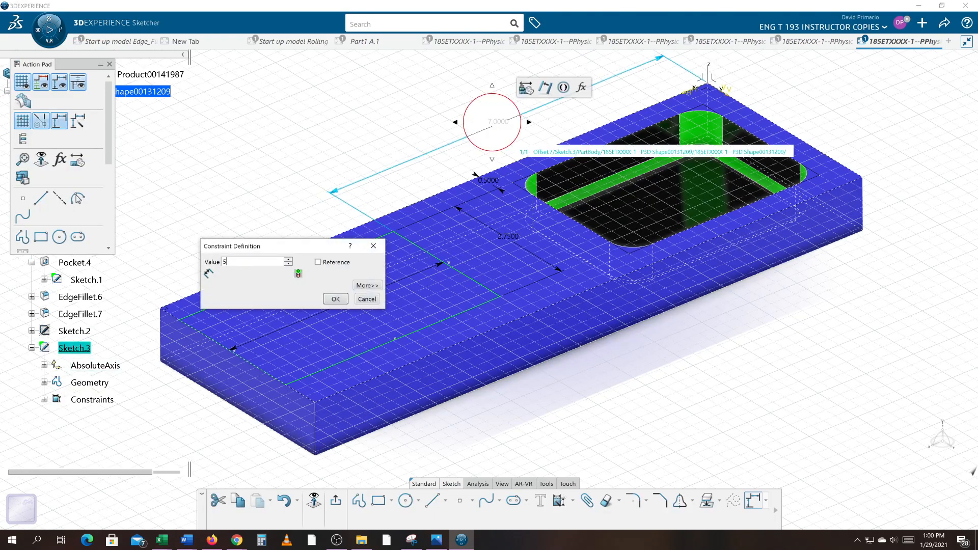
pyautogui.press('Return')
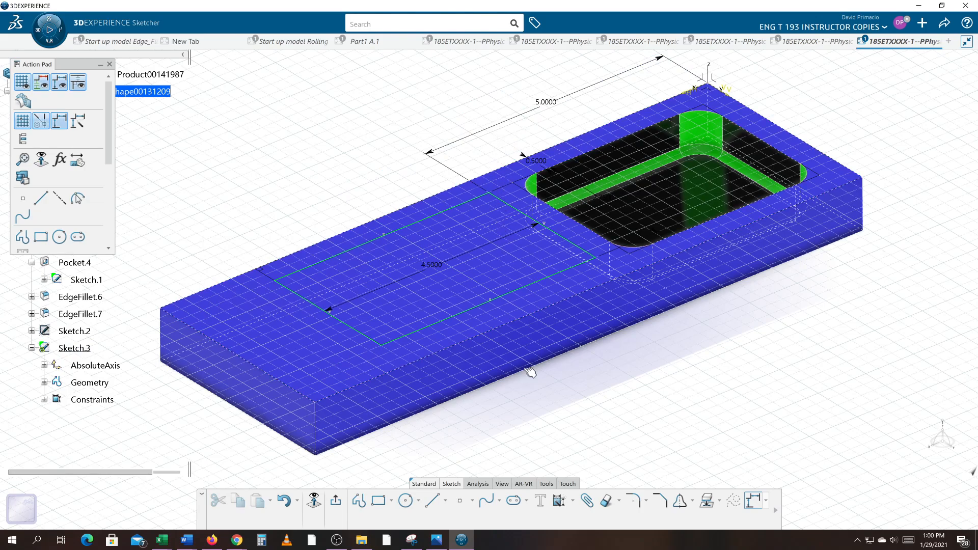
pyautogui.doubleClick(546, 102)
pyautogui.write('6.0000in')
pyautogui.press('Return')
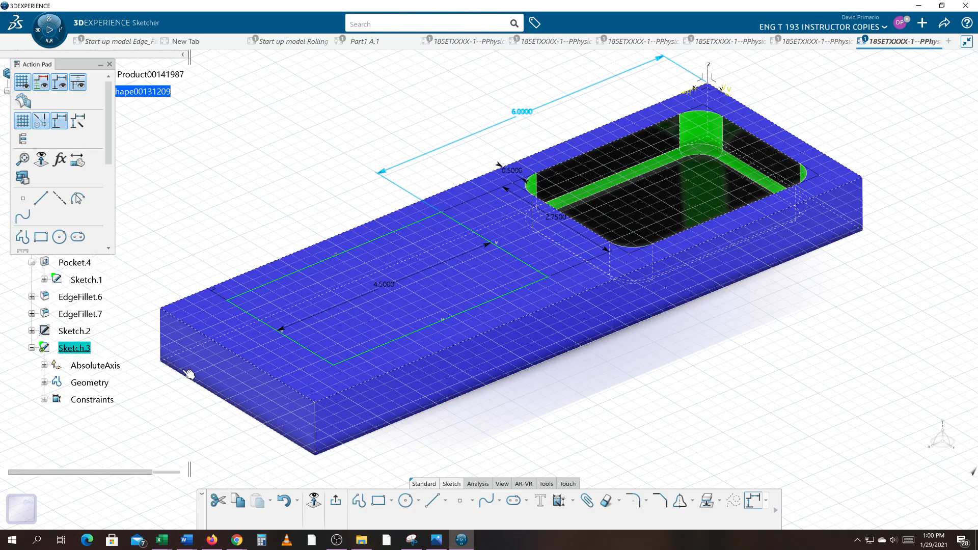
pyautogui.click(336, 501)
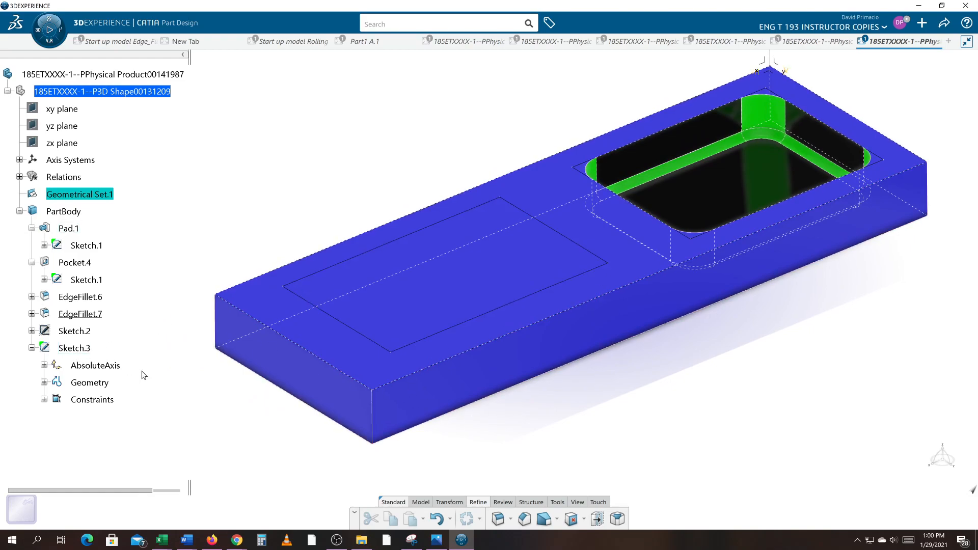
# Step: Insert a new empty body under the part's 3D shape
pyautogui.moveTo(554, 408); pyautogui.dragTo(547, 414, button='middle')
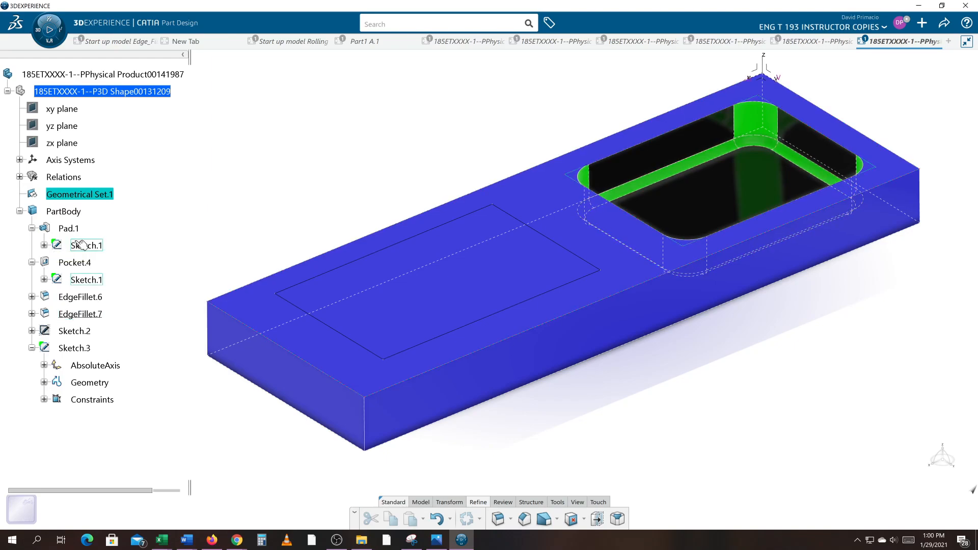
pyautogui.click(75, 331)
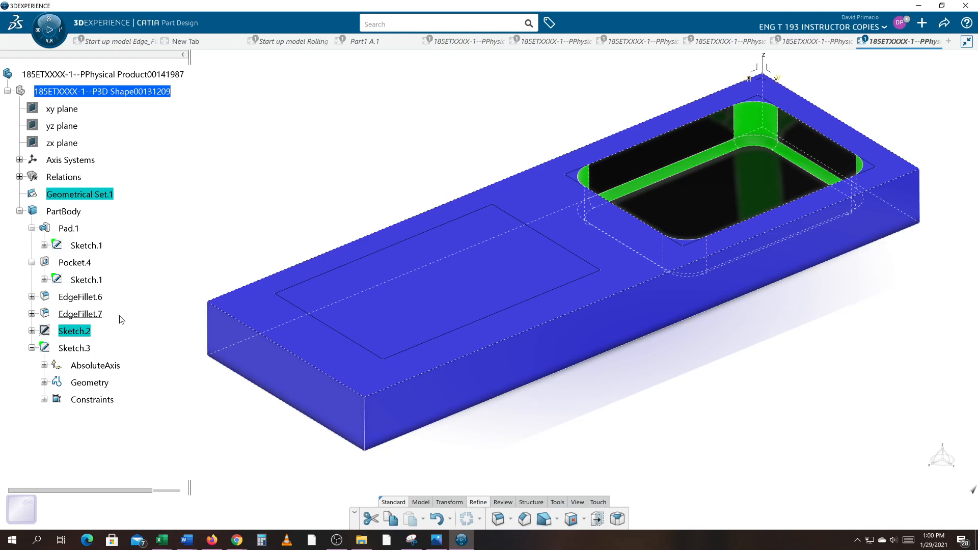
pyautogui.click(135, 95)
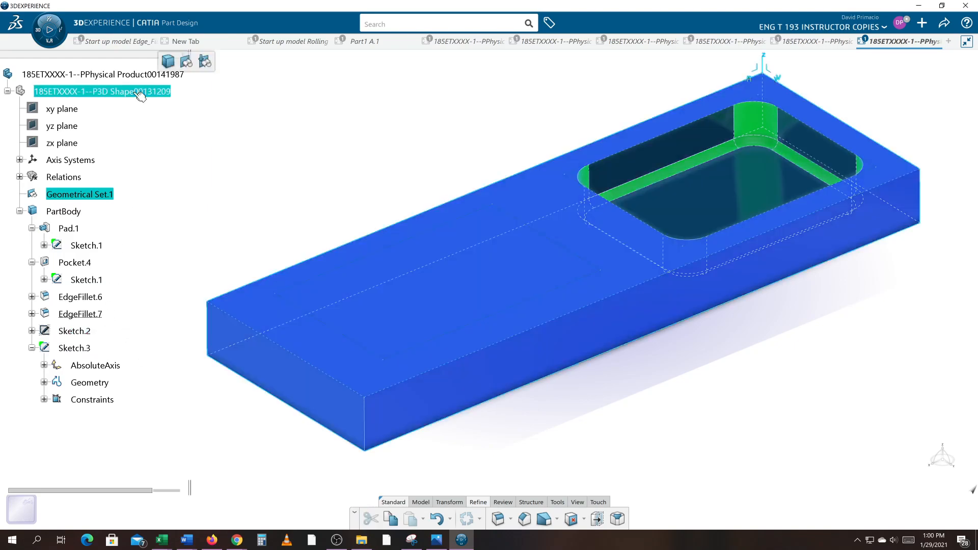
pyautogui.click(167, 61)
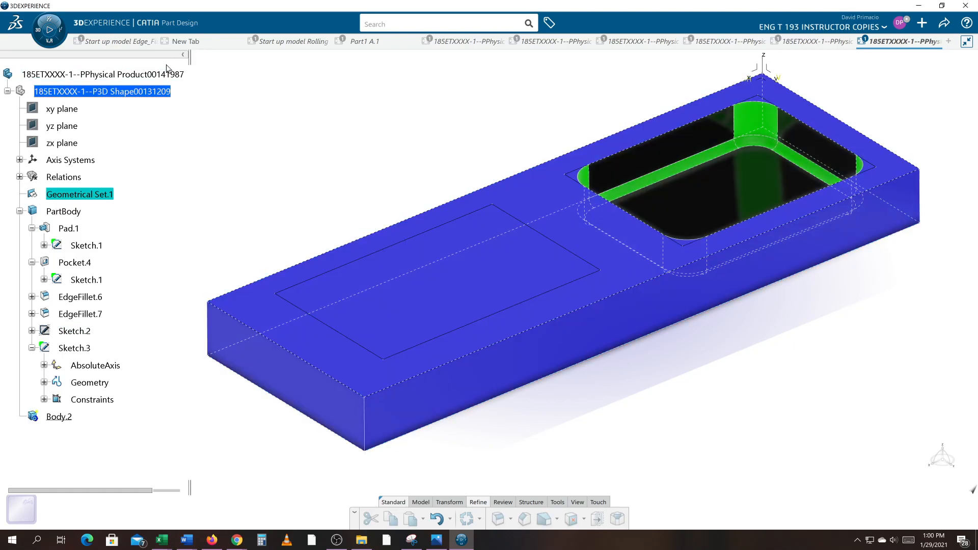
# Step: Move Sketch.2 from the part body into the new Body.2 and expand that body
pyautogui.click(84, 333)
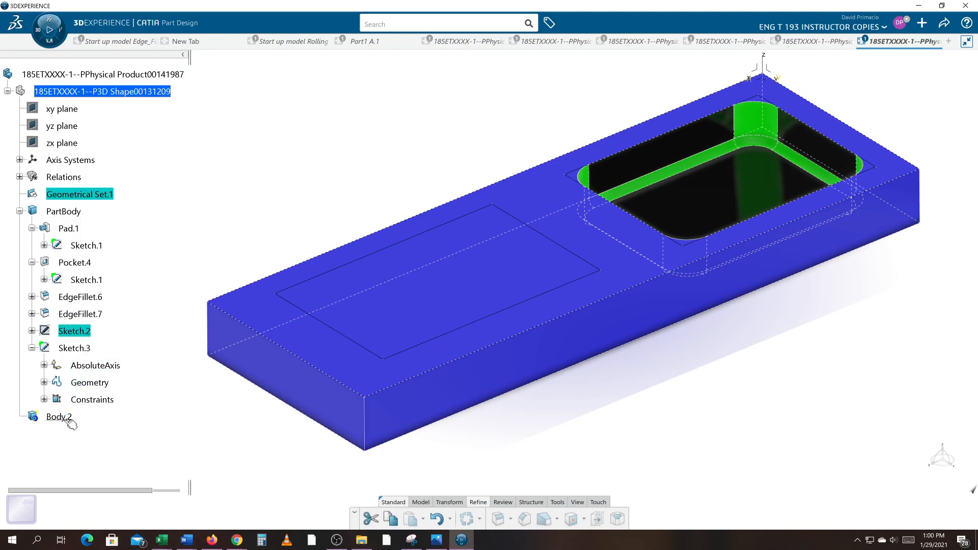
pyautogui.moveTo(70, 423); pyautogui.dragTo(60, 422)
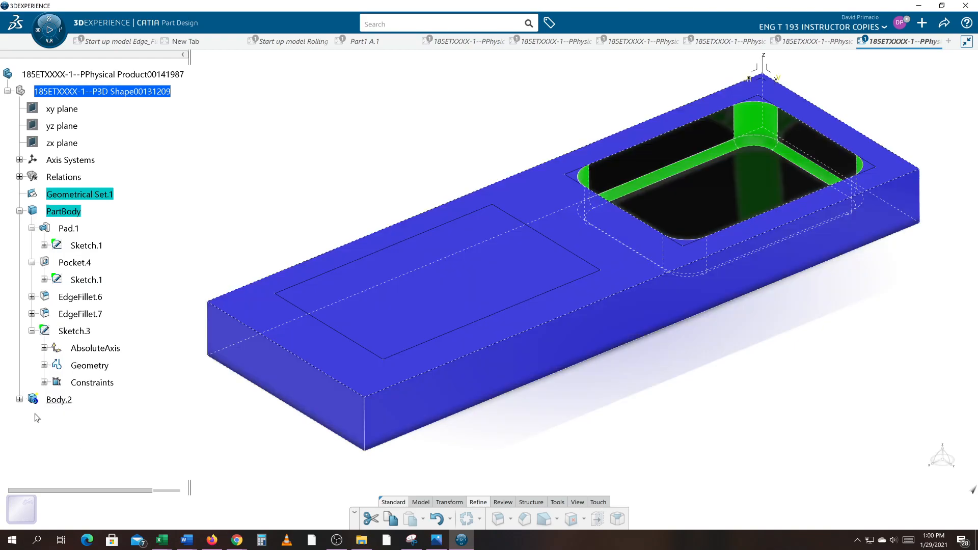
pyautogui.click(19, 400)
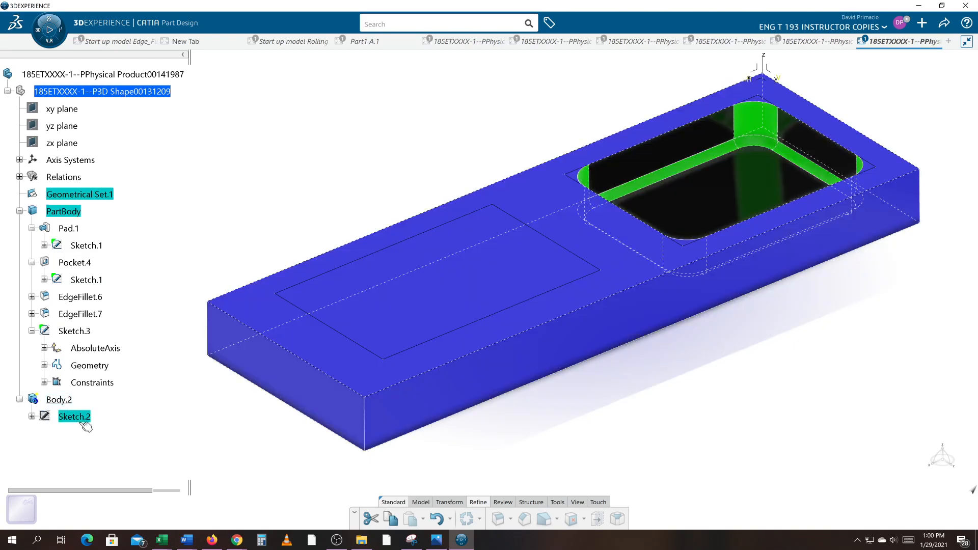
pyautogui.click(286, 425)
pyautogui.moveTo(286, 426); pyautogui.dragTo(313, 410, button='middle')
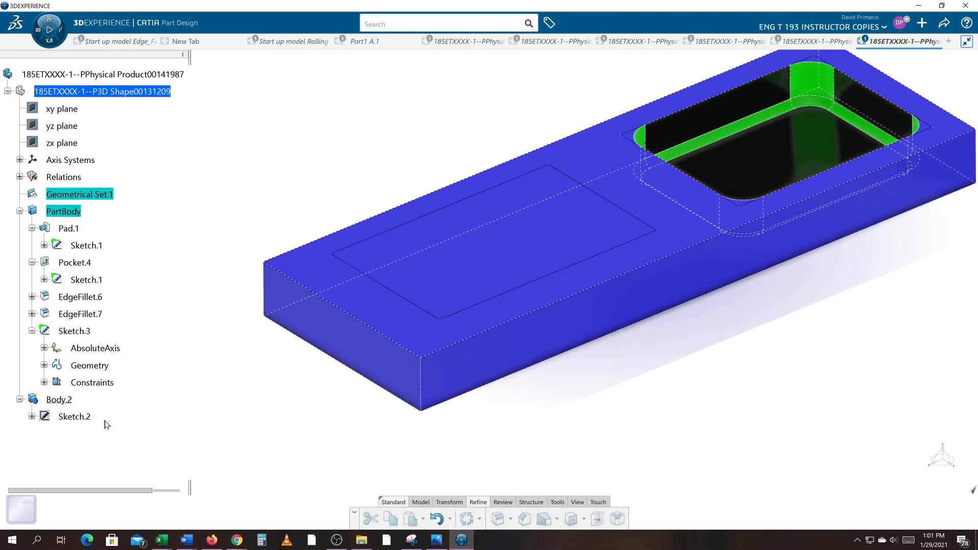
# Step: Try padding Sketch.2 by 0.75 in inside Body.2, and hide the PartBody solid to inspect the padded shape
pyautogui.click(71, 416)
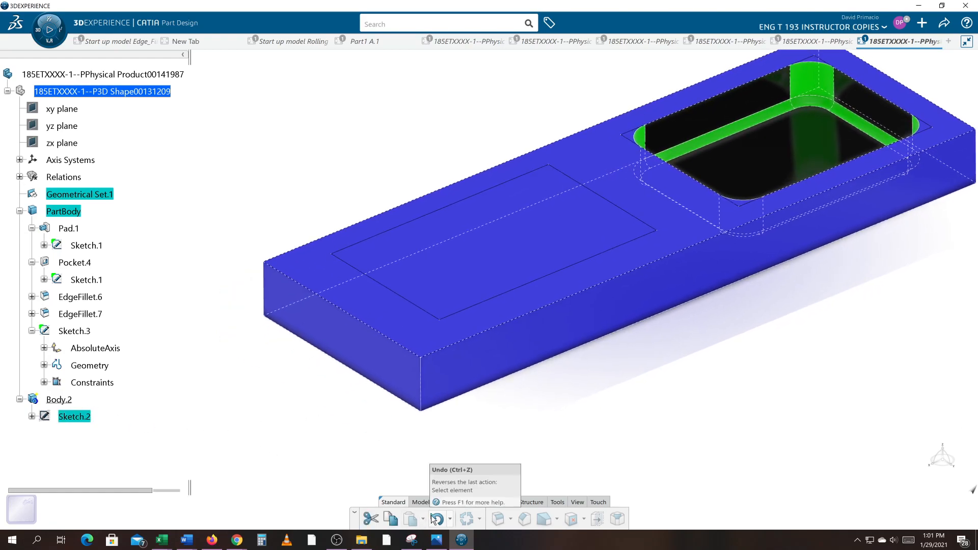
pyautogui.click(449, 502)
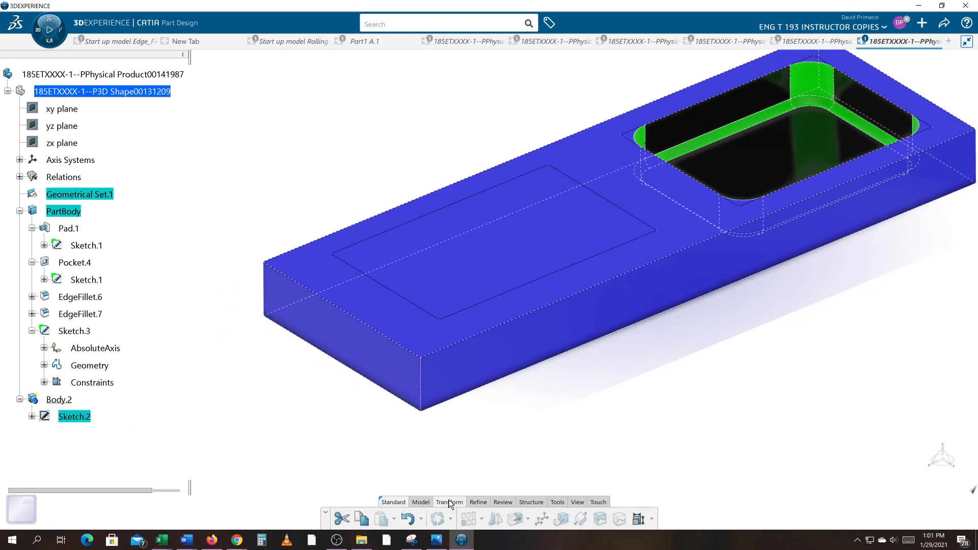
pyautogui.click(420, 502)
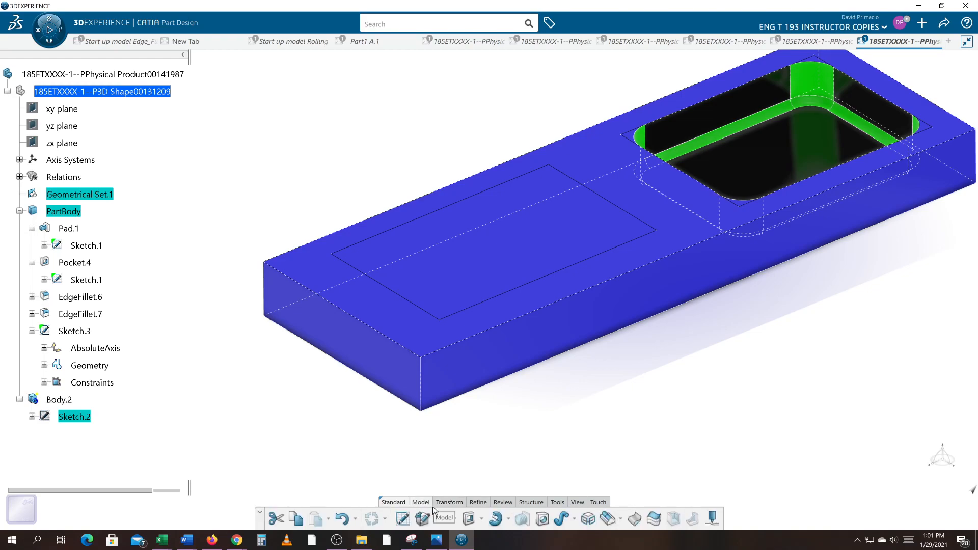
pyautogui.click(481, 519)
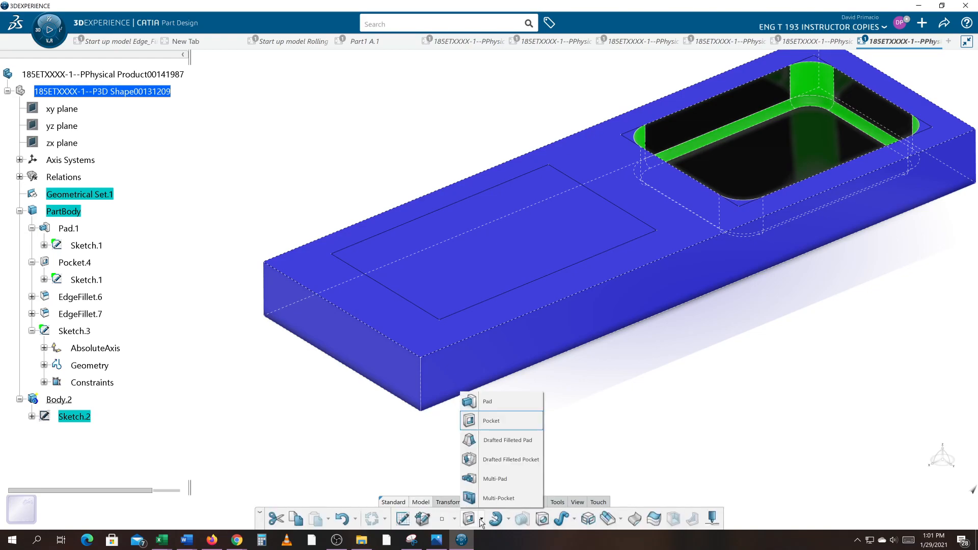
pyautogui.click(487, 403)
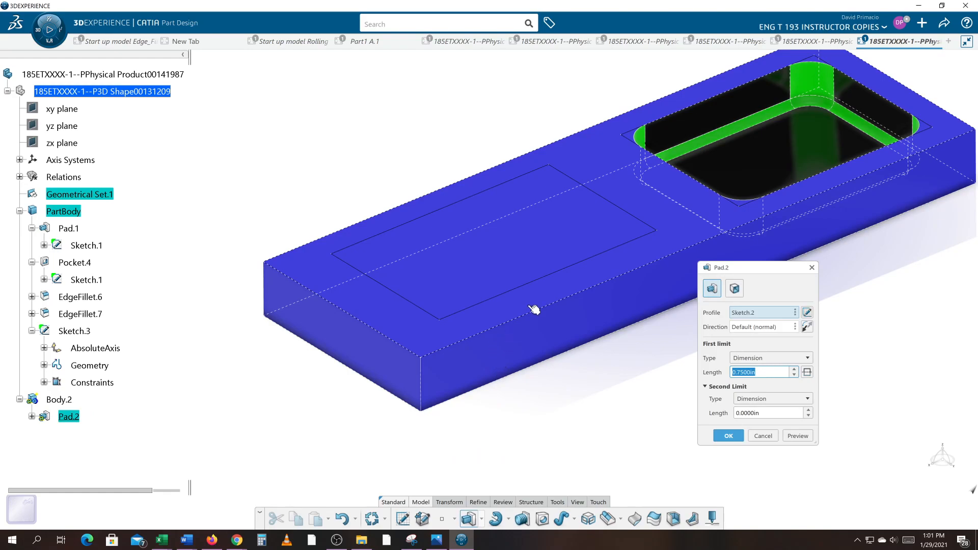
pyautogui.click(31, 416)
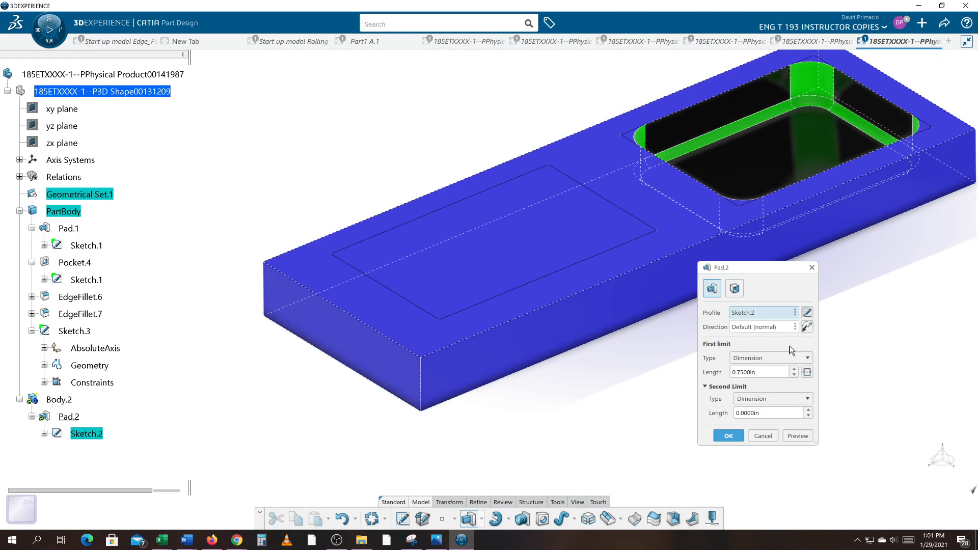
pyautogui.click(797, 436)
pyautogui.moveTo(654, 422)
pyautogui.mouseDown(button='middle')
pyautogui.moveTo(652, 395)
pyautogui.moveTo(635, 388)
pyautogui.moveTo(622, 349)
pyautogui.moveTo(672, 424)
pyautogui.mouseUp(button='middle')
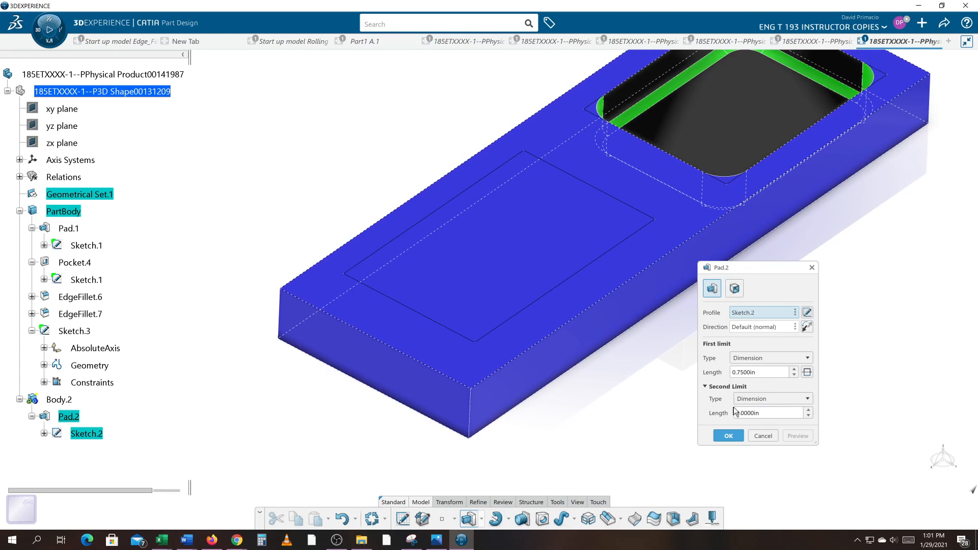
pyautogui.click(731, 437)
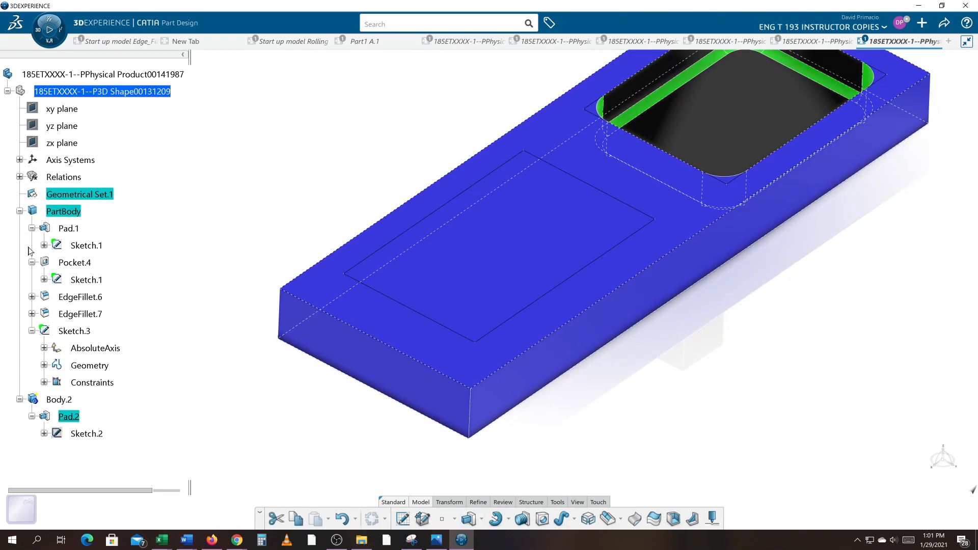
pyautogui.rightClick(81, 228)
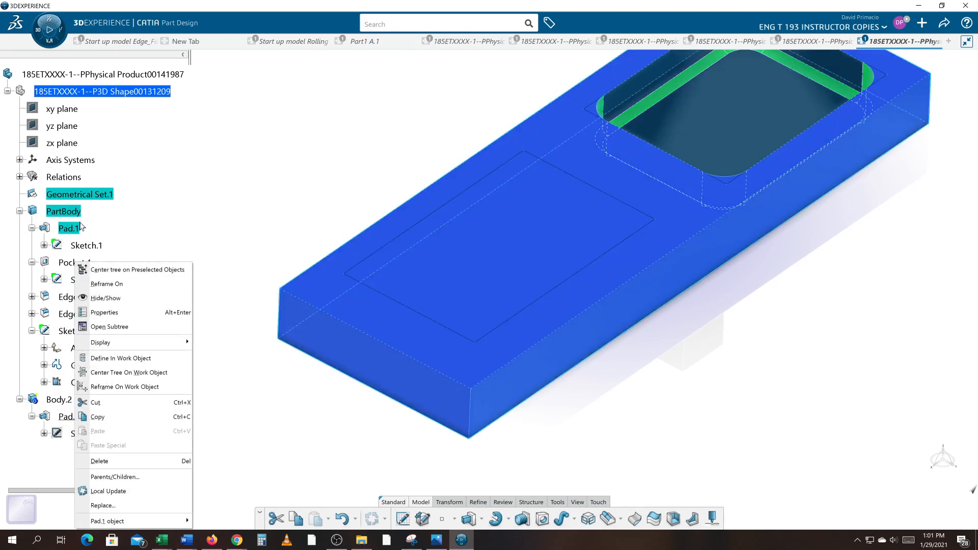
pyautogui.click(105, 298)
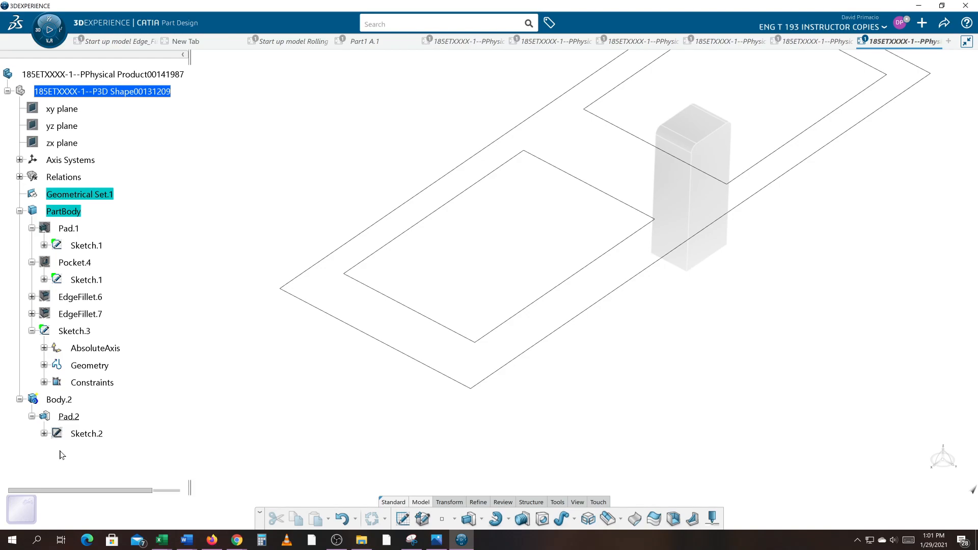
# Step: Undo the hiding of the PartBody solid, the pad of Sketch.2 and the move of Sketch.2 into Body.2
pyautogui.hotkey('ctrl', 'z')
pyautogui.hotkey('ctrl', 'z')
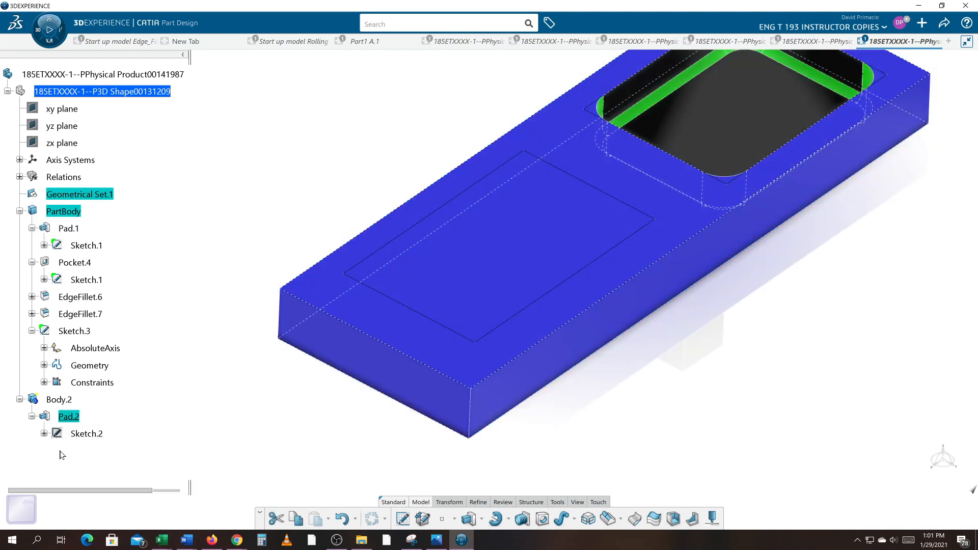
pyautogui.hotkey('ctrl', 'z')
pyautogui.hotkey('ctrl', 'z')
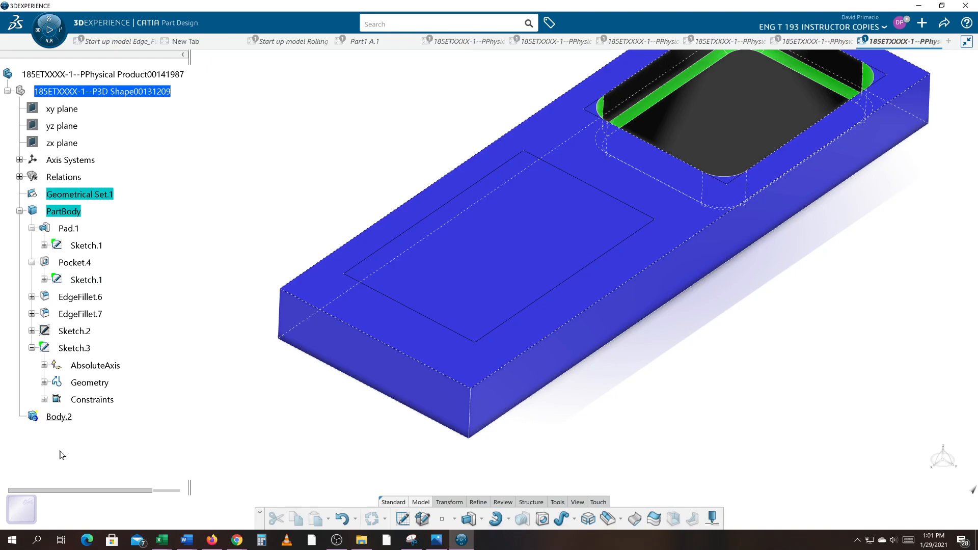
# Step: Move Sketch.3 from the part body into Body.2 and pad it 0.75 in with the direction reversed into the block
pyautogui.click(76, 348)
pyautogui.moveTo(86, 361)
pyautogui.mouseDown()
pyautogui.moveTo(85, 428)
pyautogui.moveTo(70, 417)
pyautogui.mouseUp()
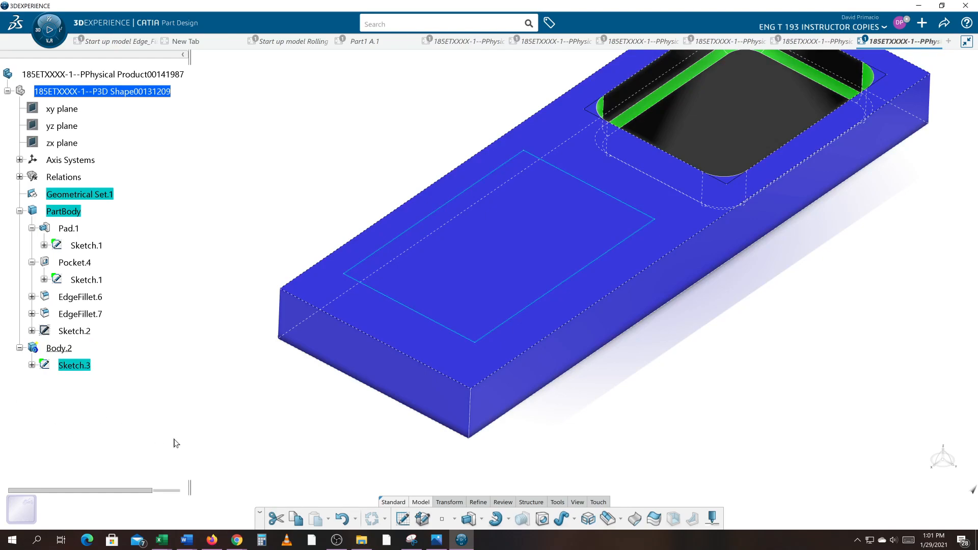
pyautogui.click(469, 519)
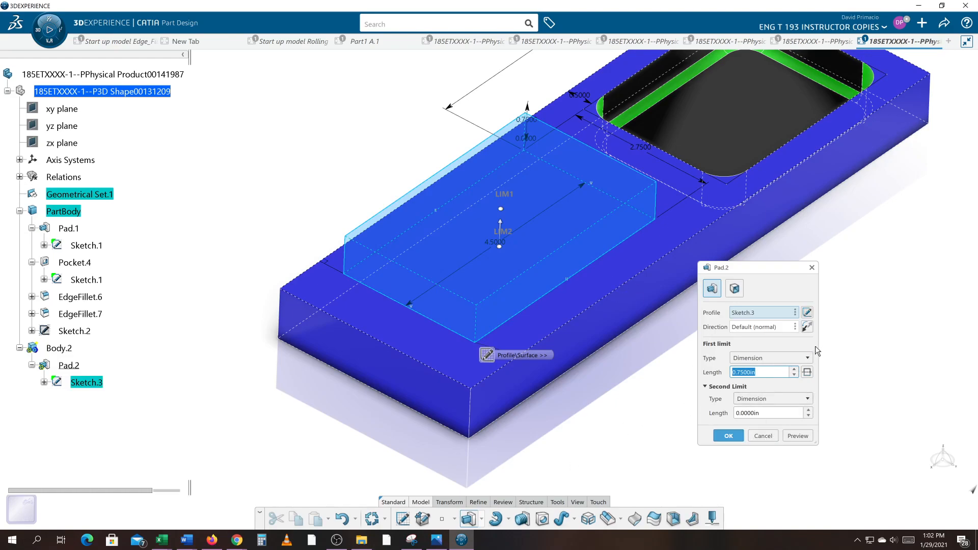
pyautogui.click(807, 327)
pyautogui.moveTo(632, 417); pyautogui.dragTo(577, 355, button='middle')
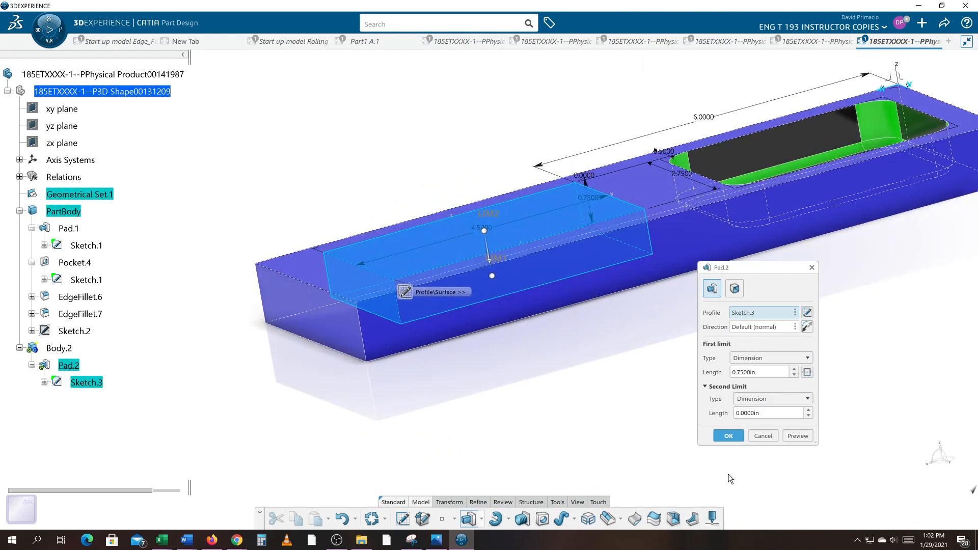
pyautogui.click(730, 437)
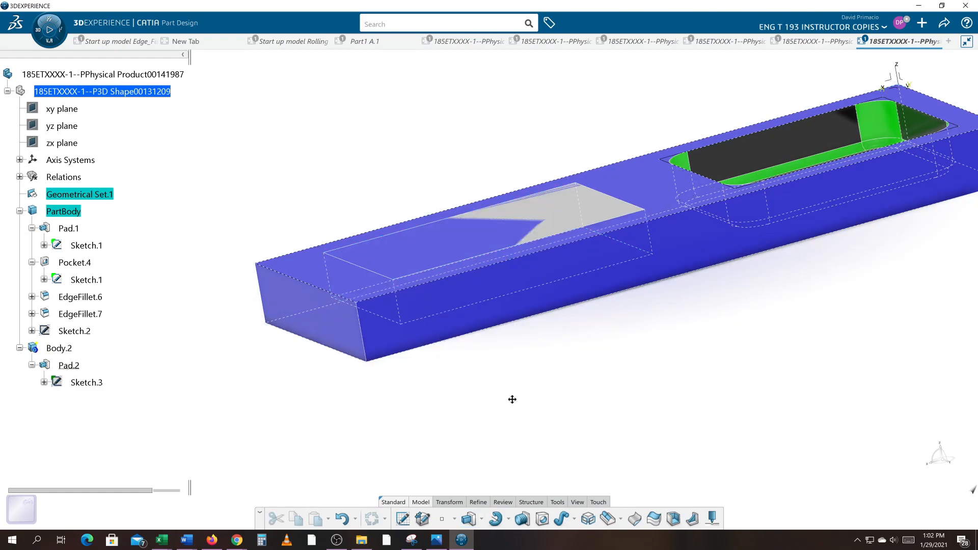
# Step: Hide the PartBody solid and its Sketch.1 so that only the new pad in Body.2 is displayed
pyautogui.moveTo(534, 406); pyautogui.dragTo(661, 439, button='middle')
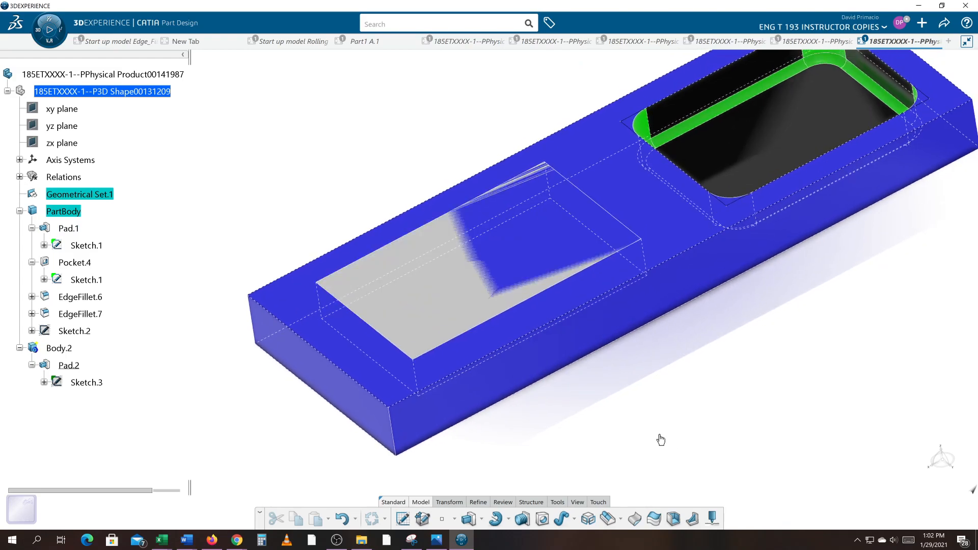
pyautogui.rightClick(68, 228)
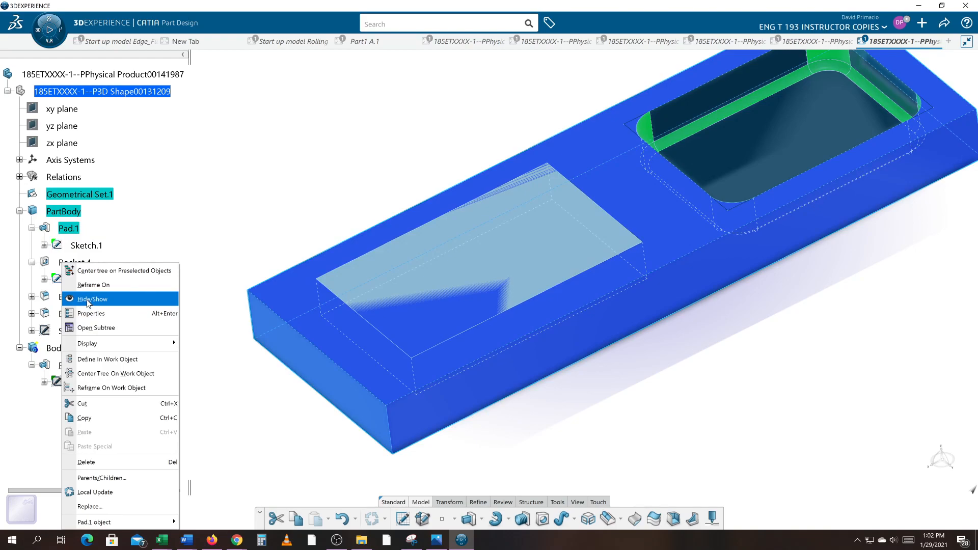
pyautogui.click(87, 299)
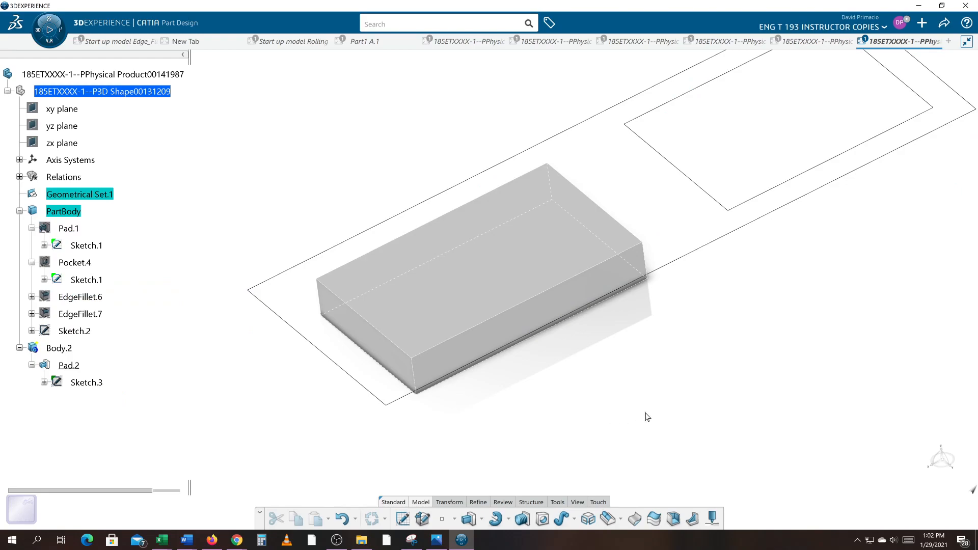
pyautogui.moveTo(646, 417); pyautogui.dragTo(580, 251, button='middle')
pyautogui.moveTo(641, 300); pyautogui.dragTo(669, 322, button='middle')
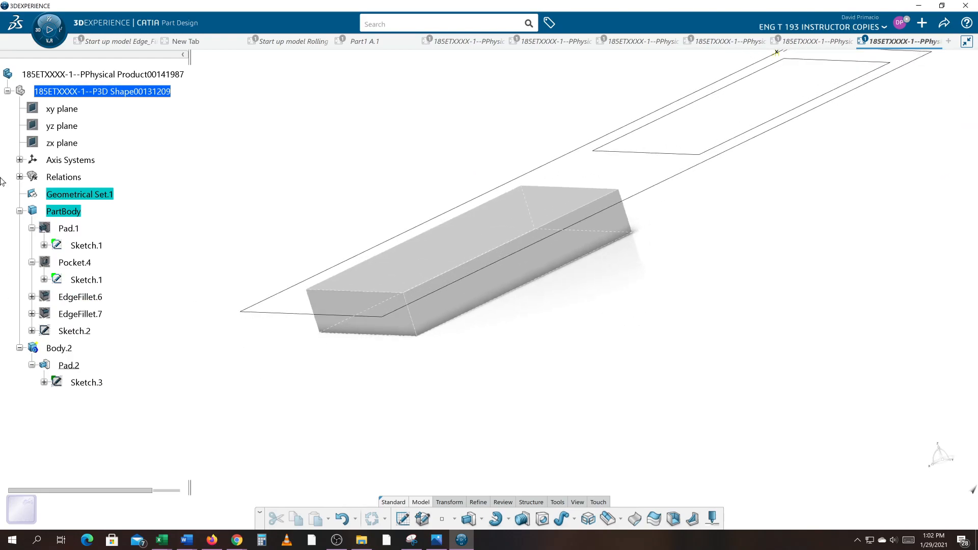
pyautogui.rightClick(82, 244)
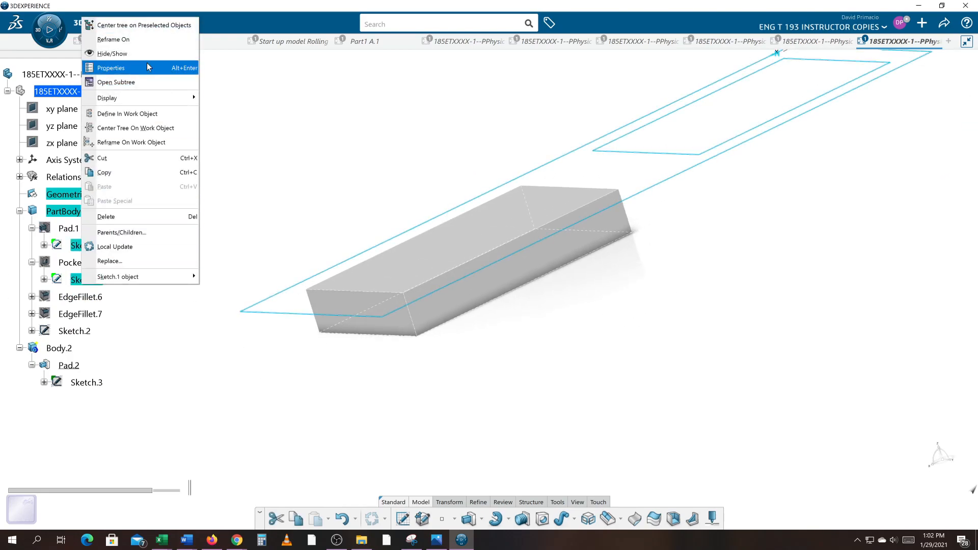
pyautogui.click(134, 55)
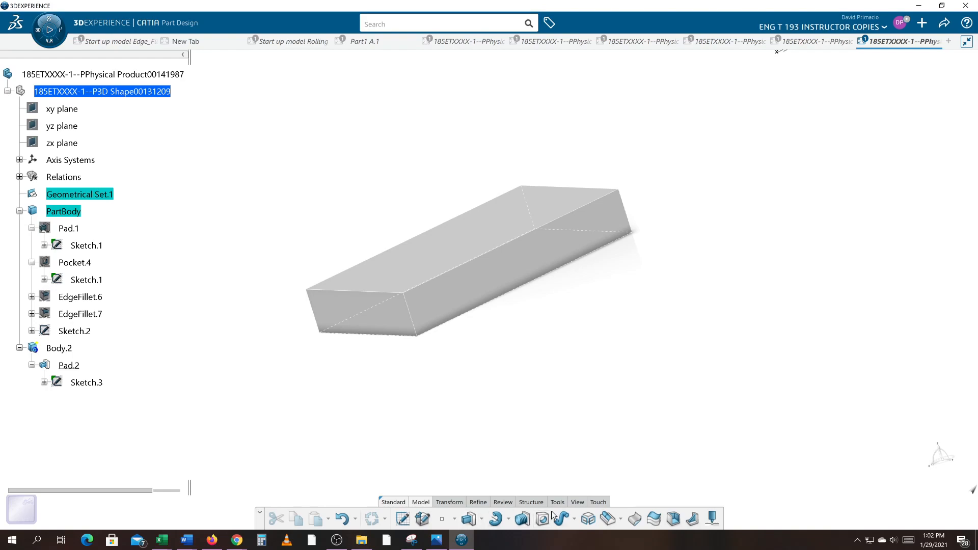
# Step: Fillet the four vertical corner edges of the Body.2 pad with a 0.5 in radius
pyautogui.click(477, 503)
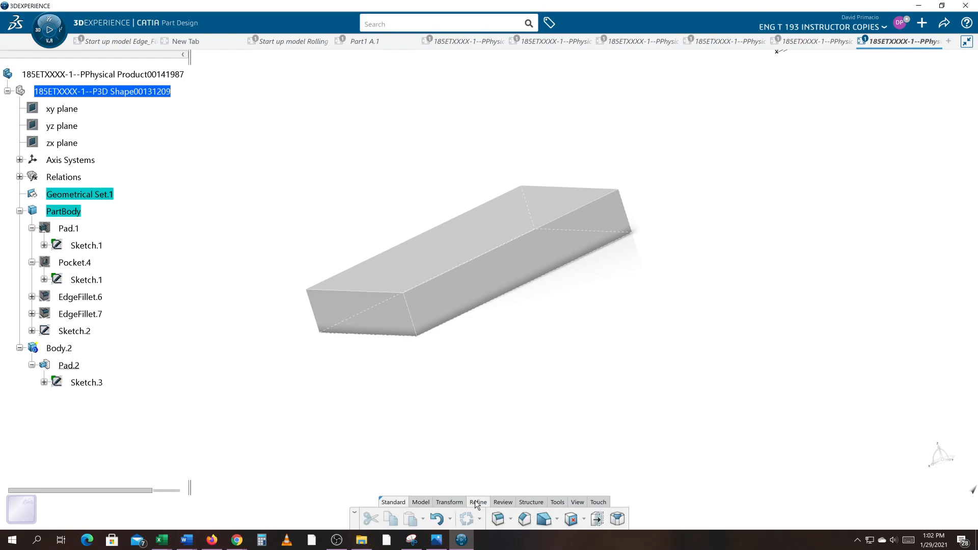
pyautogui.click(413, 315)
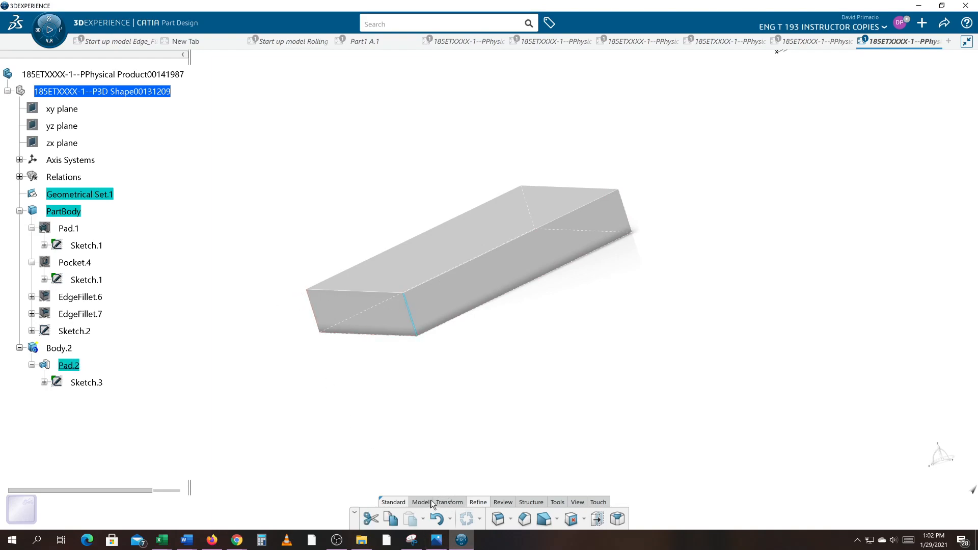
pyautogui.click(494, 520)
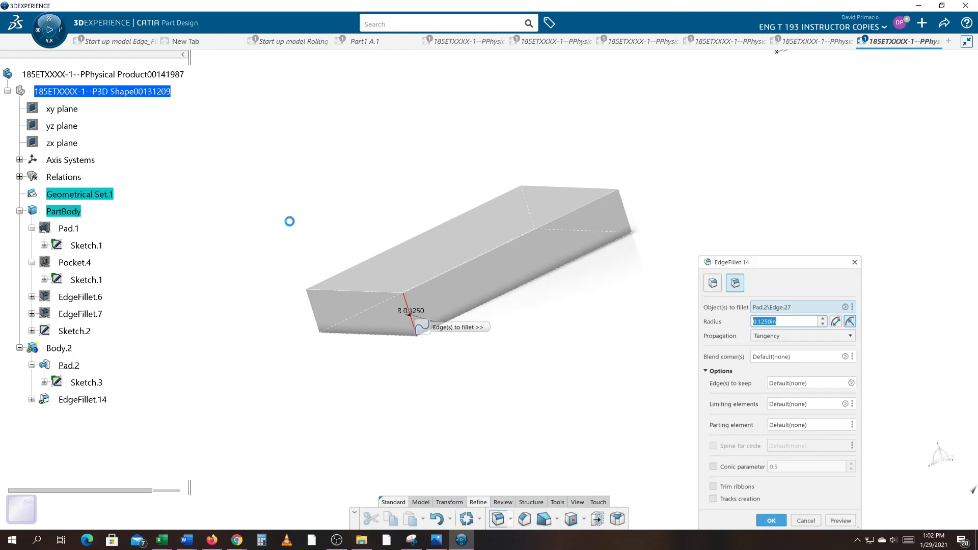
pyautogui.write('.5')
pyautogui.click(311, 311)
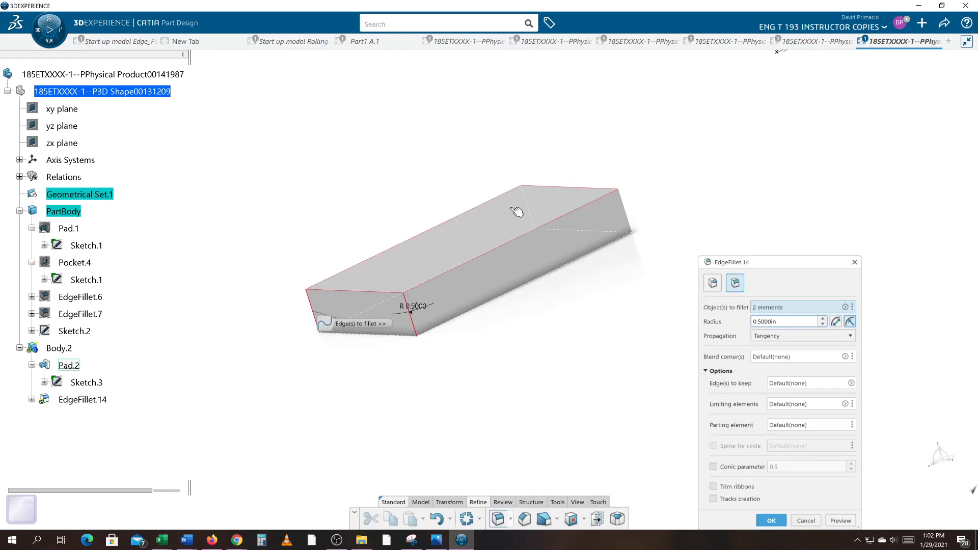
pyautogui.click(532, 206)
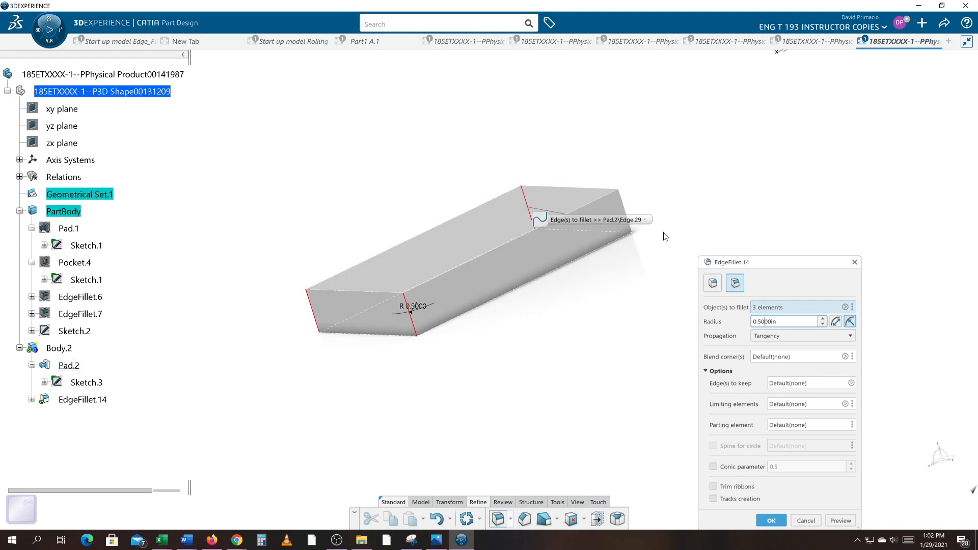
pyautogui.click(627, 209)
pyautogui.click(779, 520)
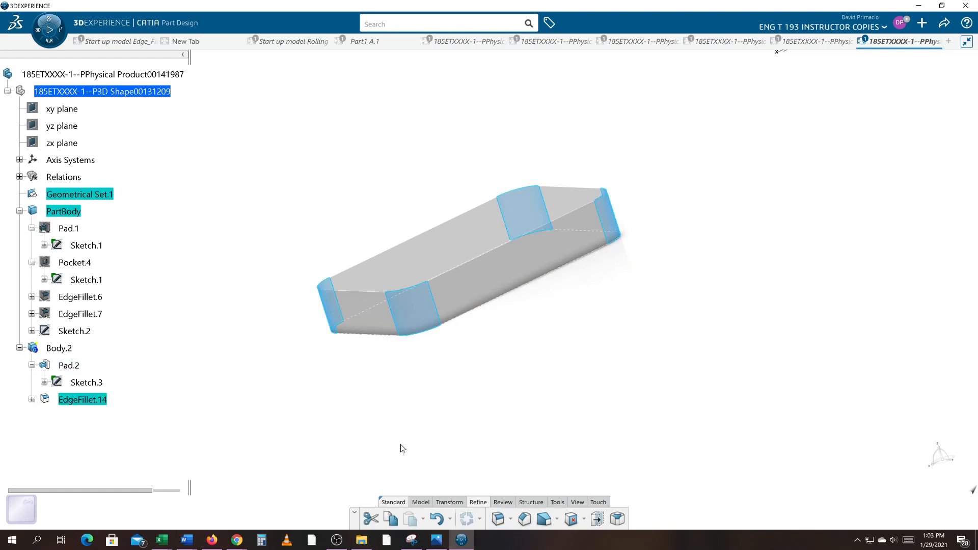
# Step: Fillet the edges around the underside face of the Body.2 pad with a 0.125 in radius
pyautogui.click(498, 518)
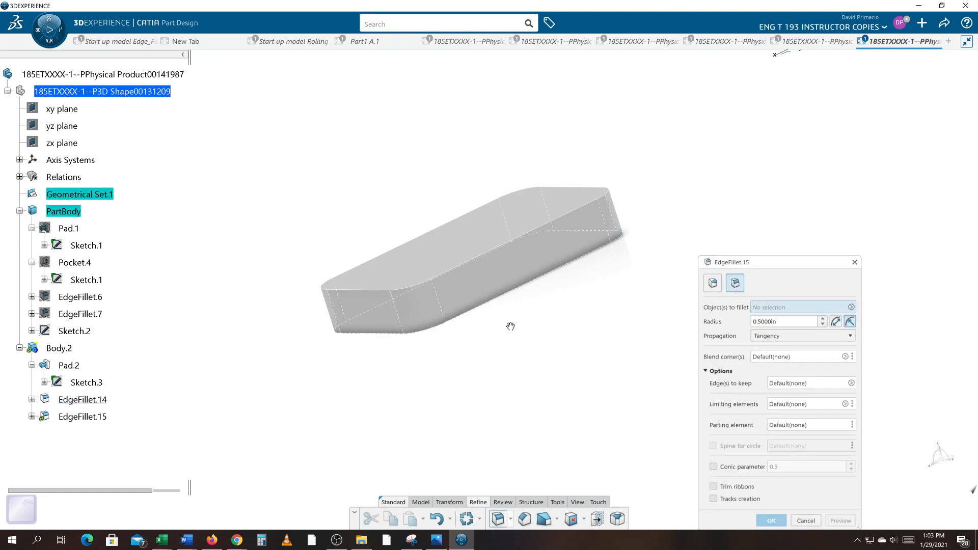
pyautogui.moveTo(509, 329); pyautogui.dragTo(492, 282, button='middle')
pyautogui.click(488, 286)
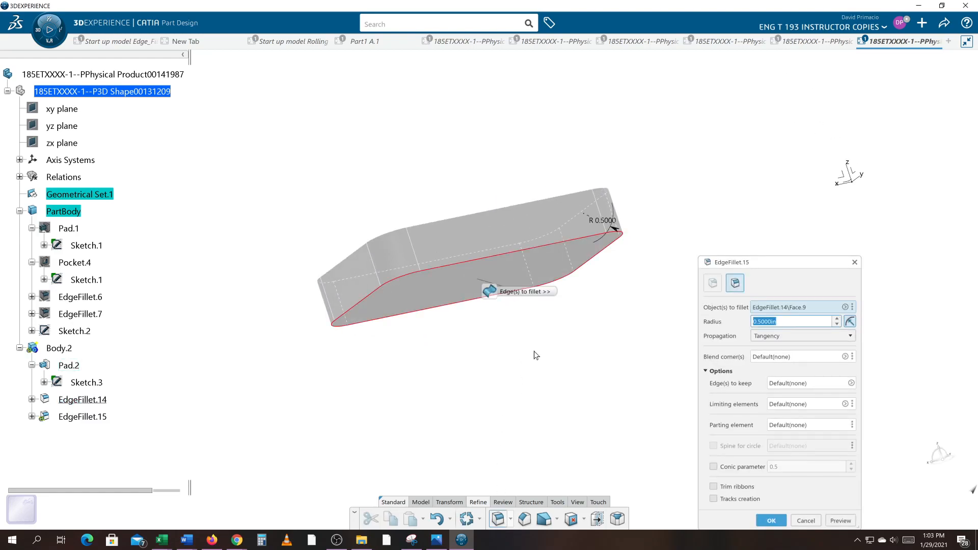
pyautogui.write('.125')
pyautogui.press('Return')
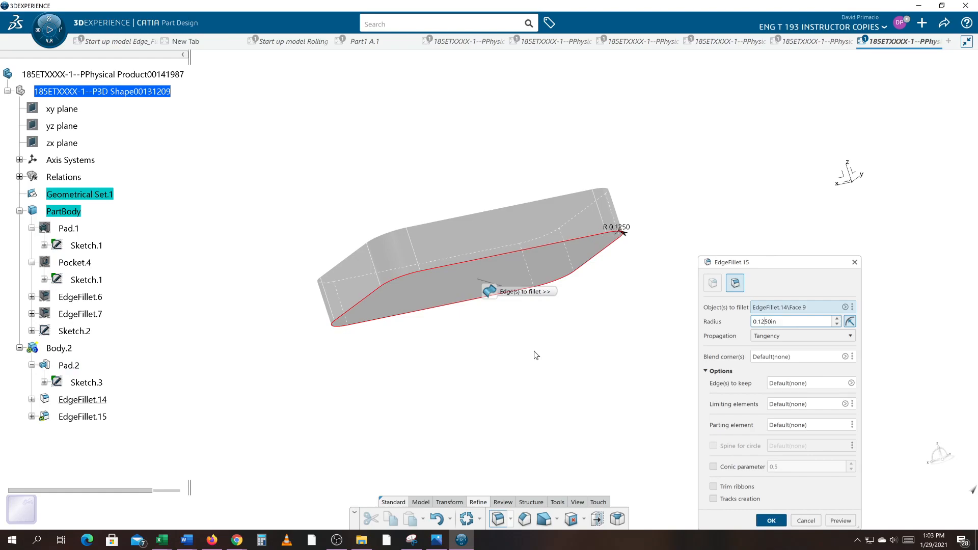
pyautogui.moveTo(543, 326); pyautogui.dragTo(467, 436, button='middle')
pyautogui.moveTo(406, 430); pyautogui.dragTo(457, 410, button='middle')
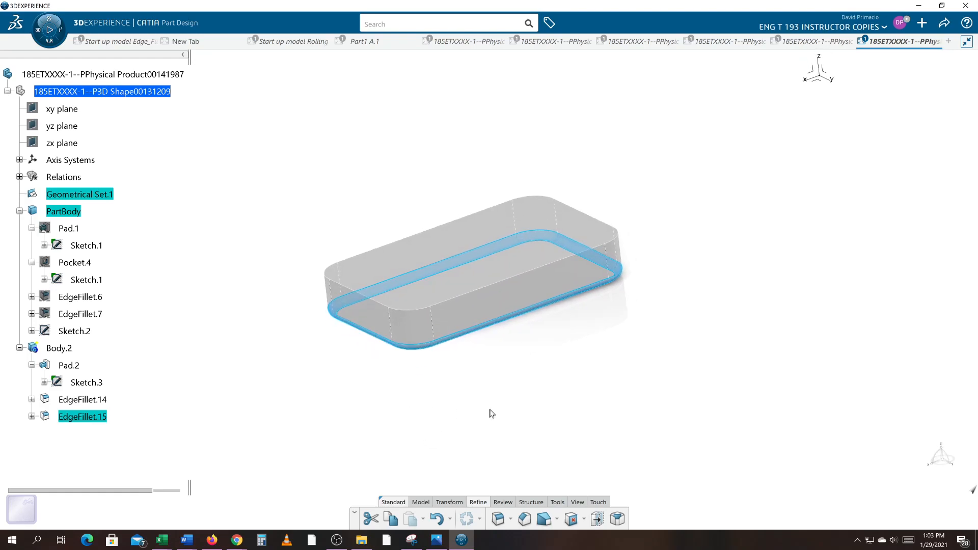
# Step: Show the PartBody solid again together with the filleted Body.2 pad
pyautogui.moveTo(564, 397); pyautogui.dragTo(555, 406, button='middle')
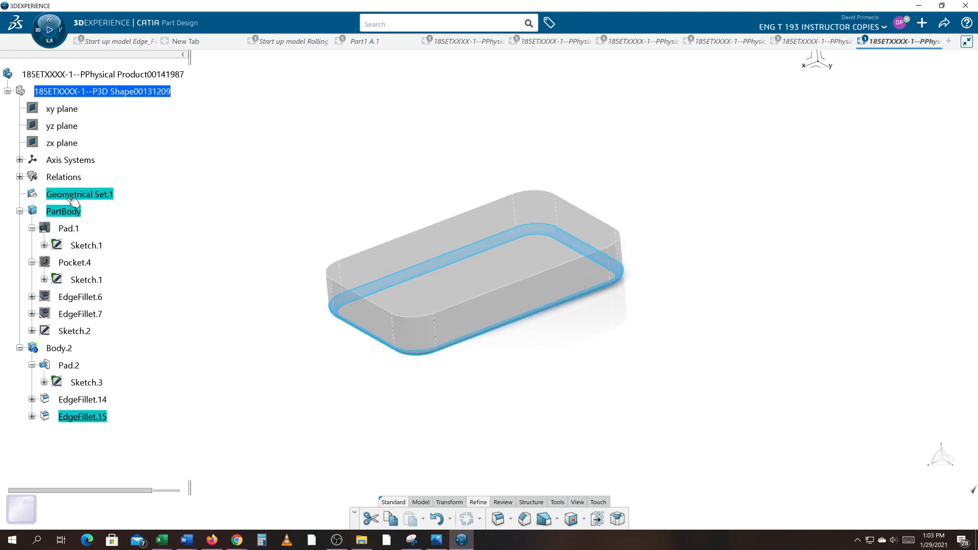
pyautogui.rightClick(70, 227)
pyautogui.click(89, 300)
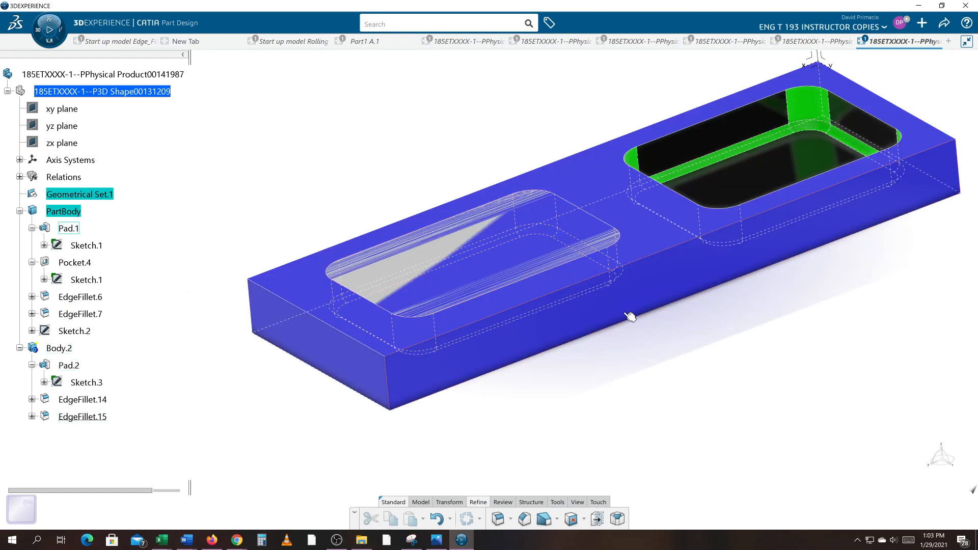
pyautogui.moveTo(680, 410); pyautogui.dragTo(638, 405, button='middle')
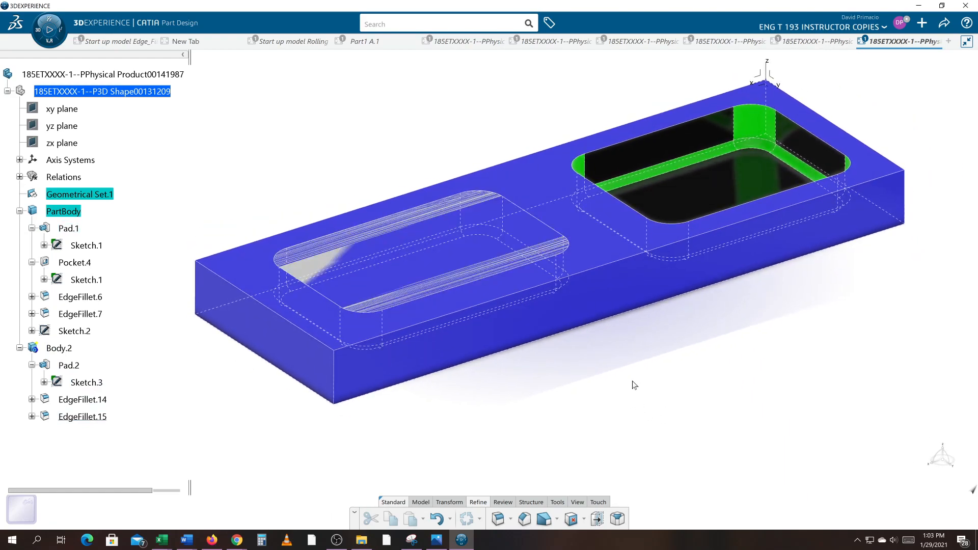
# Step: Remove Body.2 from PartBody with the Remove Boolean operation to cut the second pocket into the block
pyautogui.scroll(3, 657, 392)
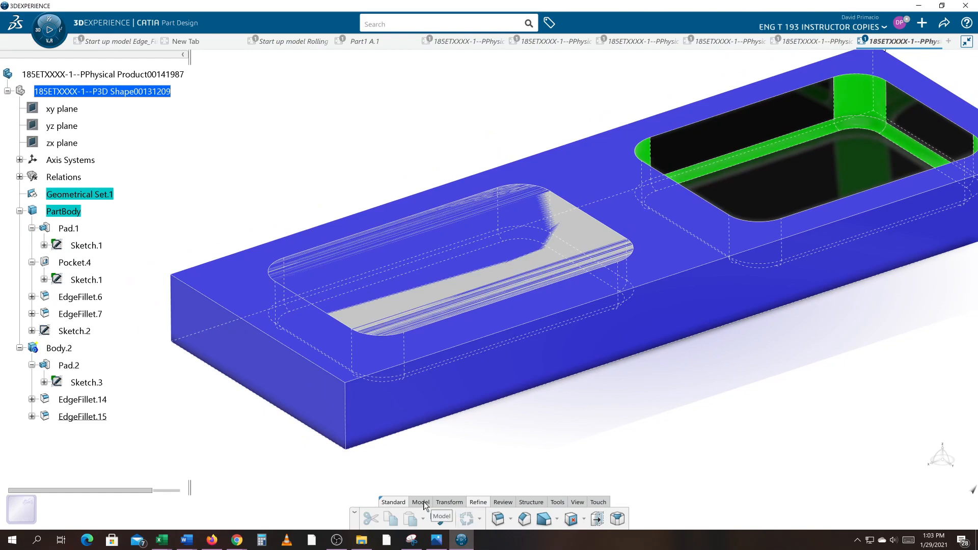
pyautogui.click(529, 503)
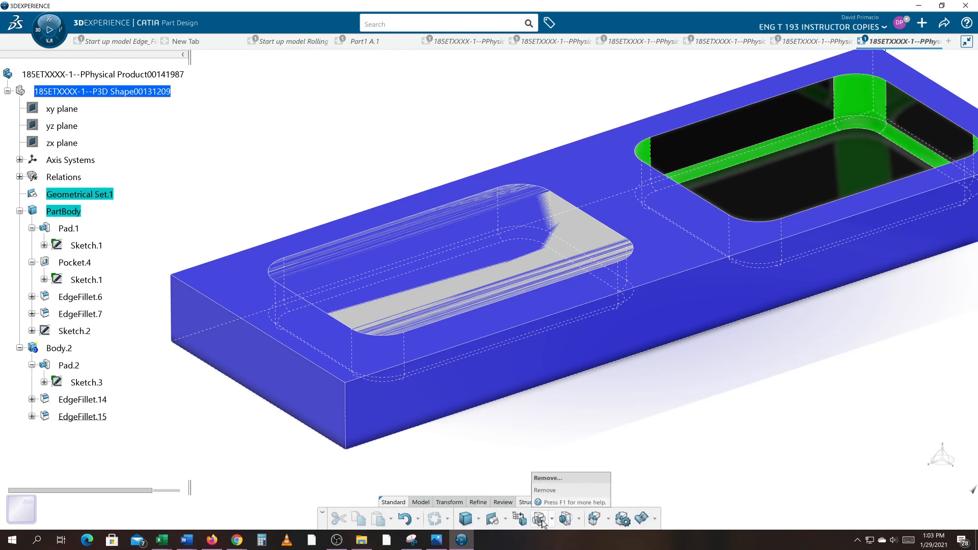
pyautogui.click(552, 520)
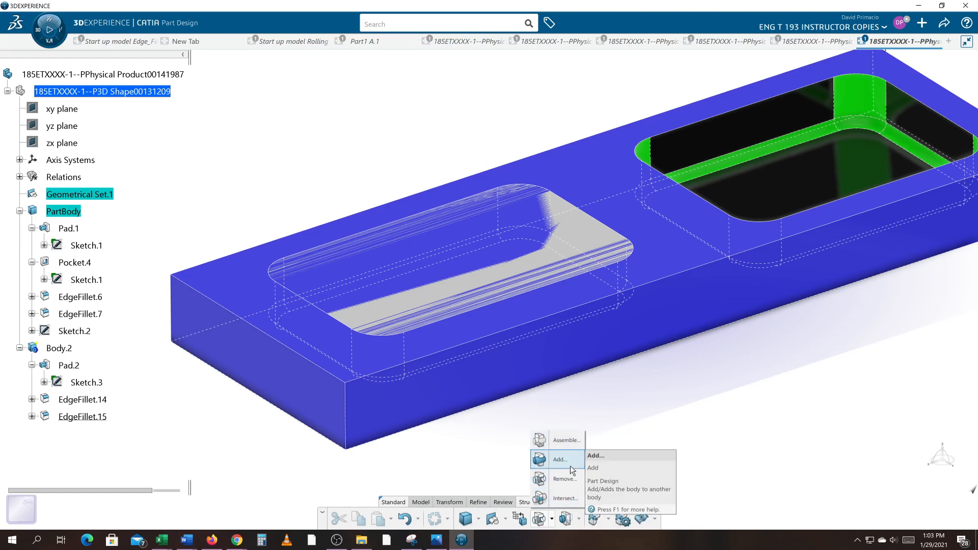
pyautogui.click(565, 479)
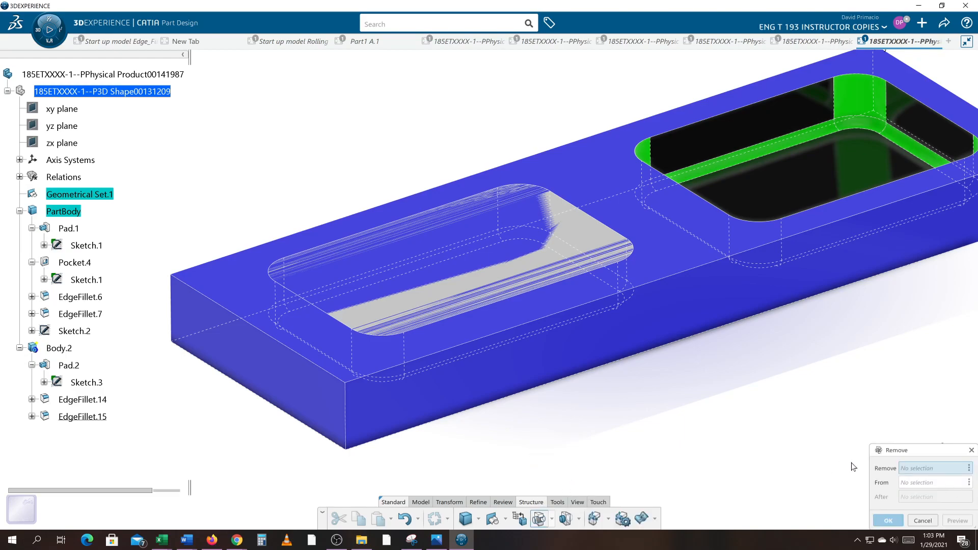
pyautogui.click(65, 348)
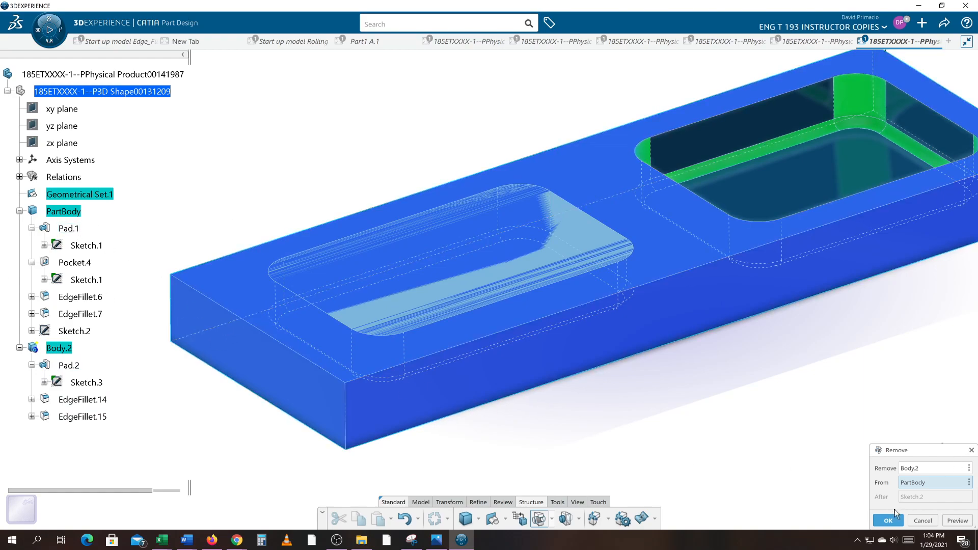
pyautogui.moveTo(931, 455); pyautogui.dragTo(778, 358)
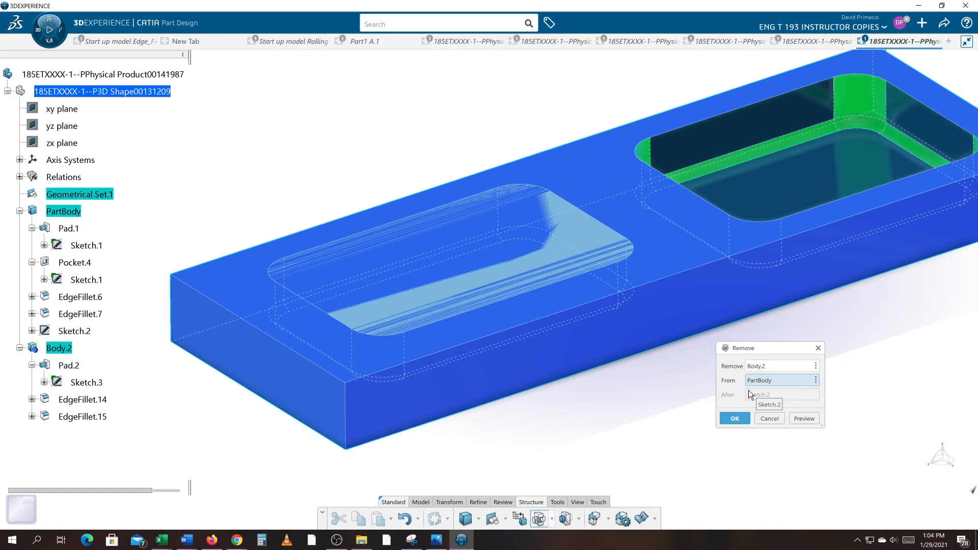
pyautogui.click(735, 418)
pyautogui.moveTo(647, 445); pyautogui.dragTo(628, 481, button='middle')
pyautogui.moveTo(552, 424); pyautogui.dragTo(598, 406, button='middle')
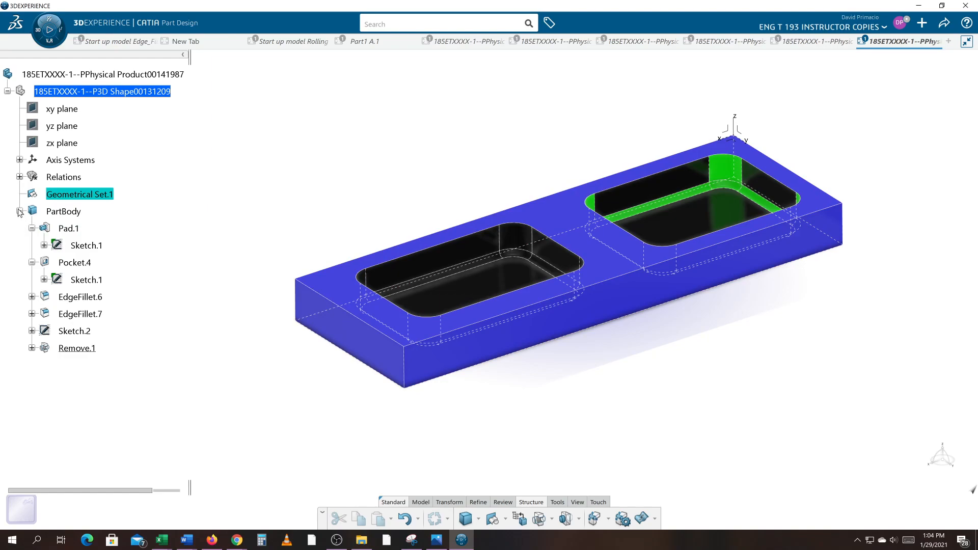
# Step: Expand the Remove feature and its Body.2 in the tree and highlight the removed volume on the block
pyautogui.click(31, 348)
pyautogui.click(44, 366)
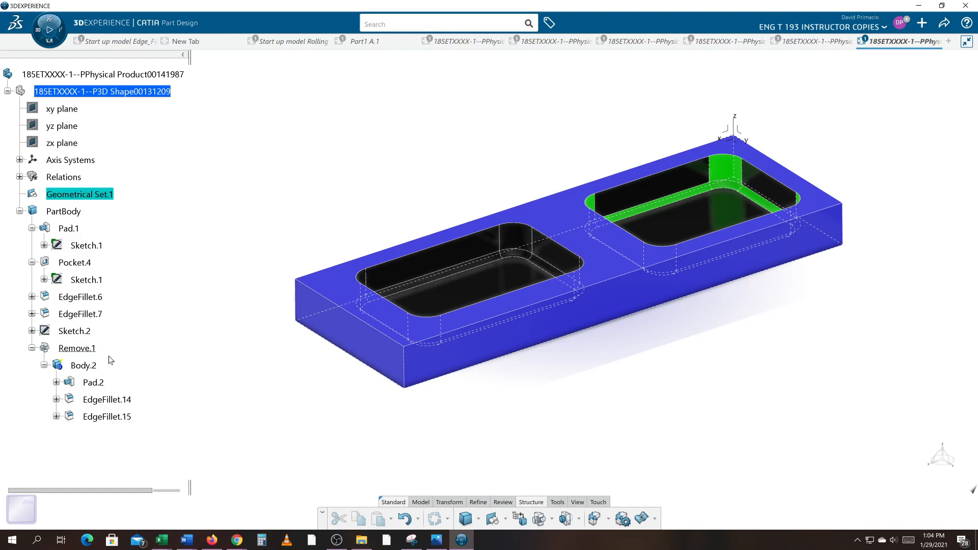
pyautogui.click(82, 348)
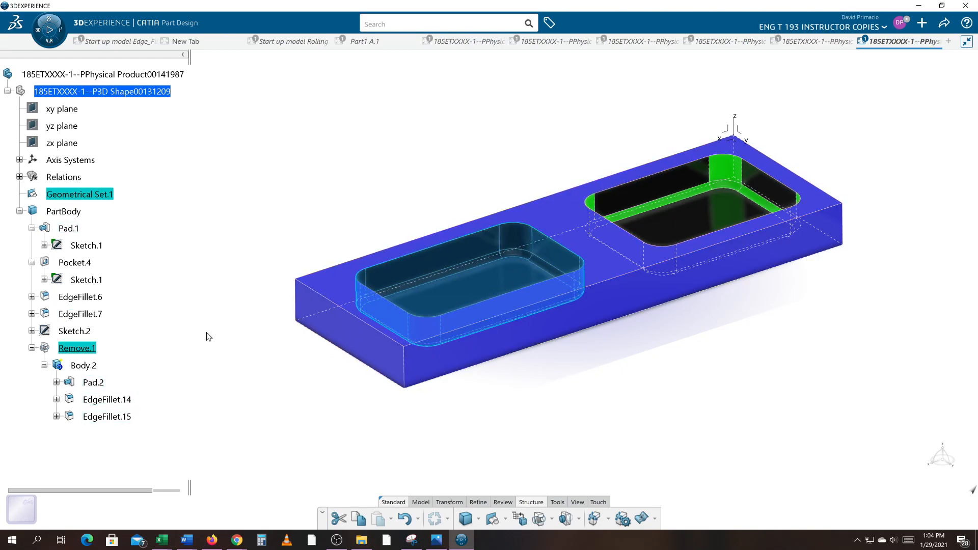
pyautogui.click(205, 352)
pyautogui.moveTo(645, 434); pyautogui.dragTo(615, 437, button='middle')
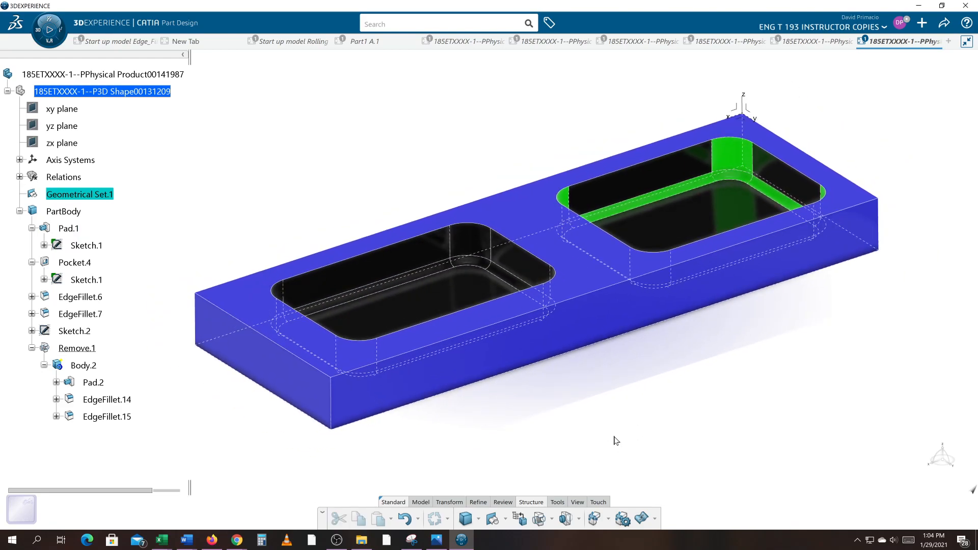
# Step: Change the fill color of EdgeFillet.14 and EdgeFillet.15 under Body.2 to bright green
pyautogui.click(128, 400)
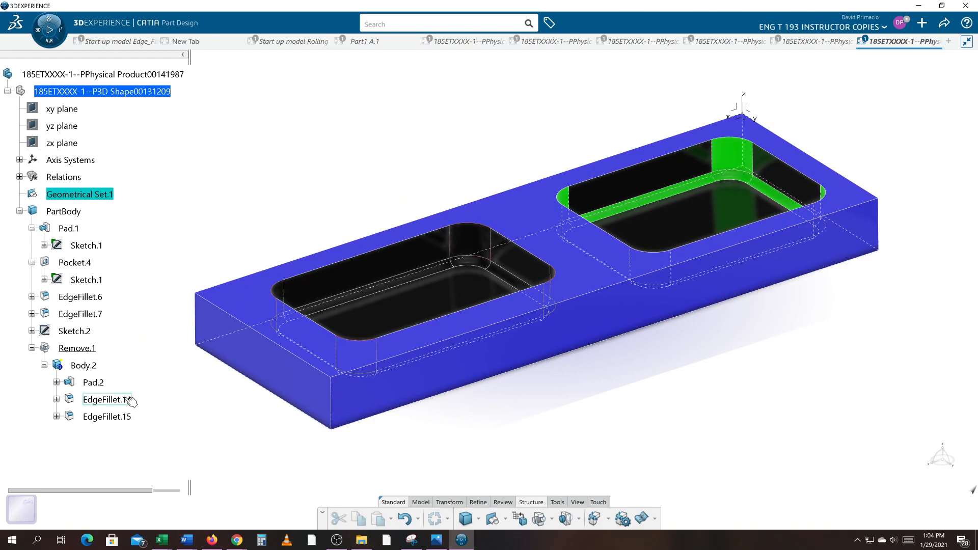
pyautogui.keyDown('ctrl'); pyautogui.click(118, 422); pyautogui.keyUp('ctrl')
pyautogui.rightClick(117, 422)
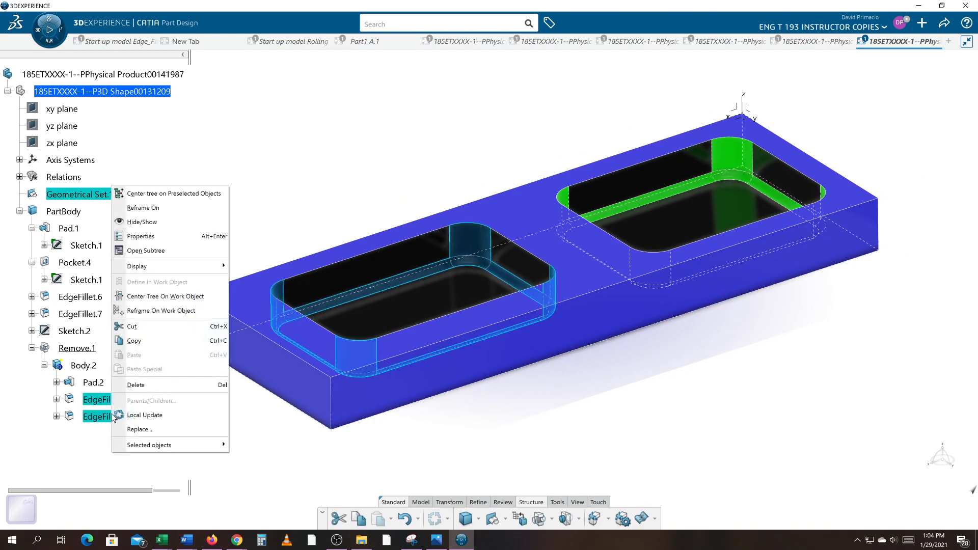
pyautogui.click(155, 223)
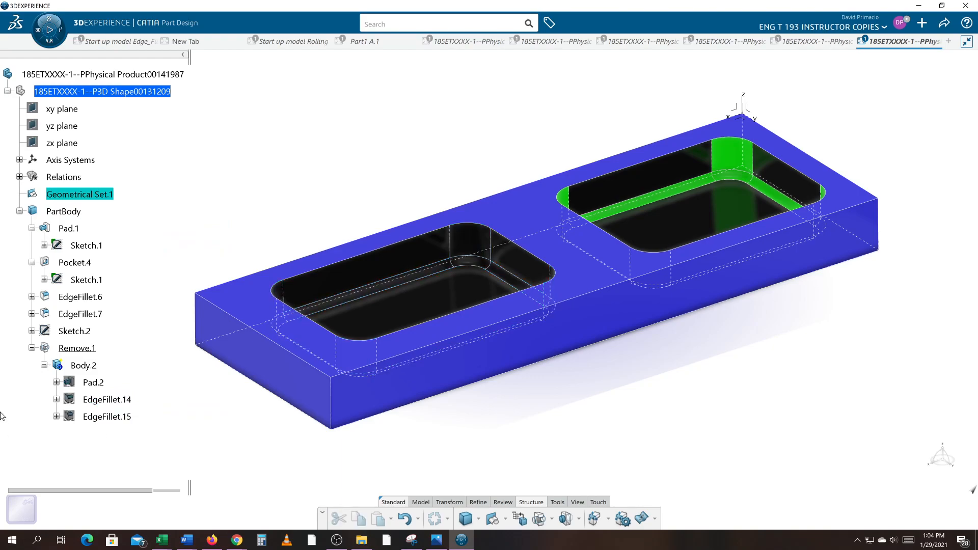
pyautogui.hotkey('ctrl', 'z')
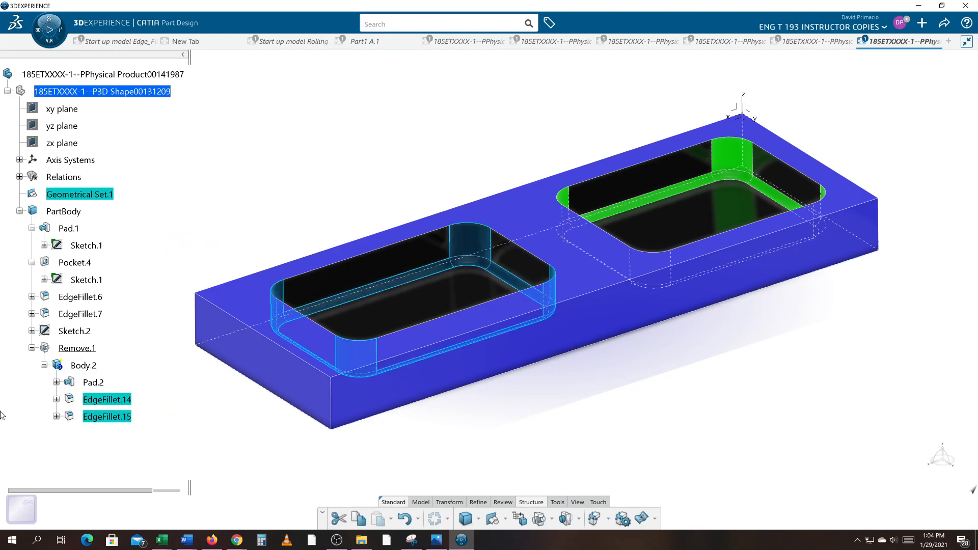
pyautogui.rightClick(104, 400)
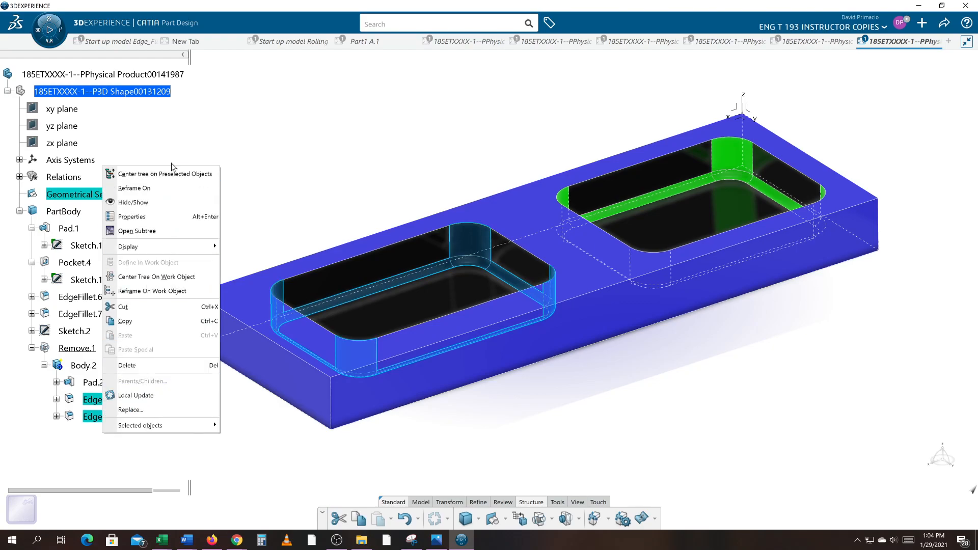
pyautogui.click(162, 219)
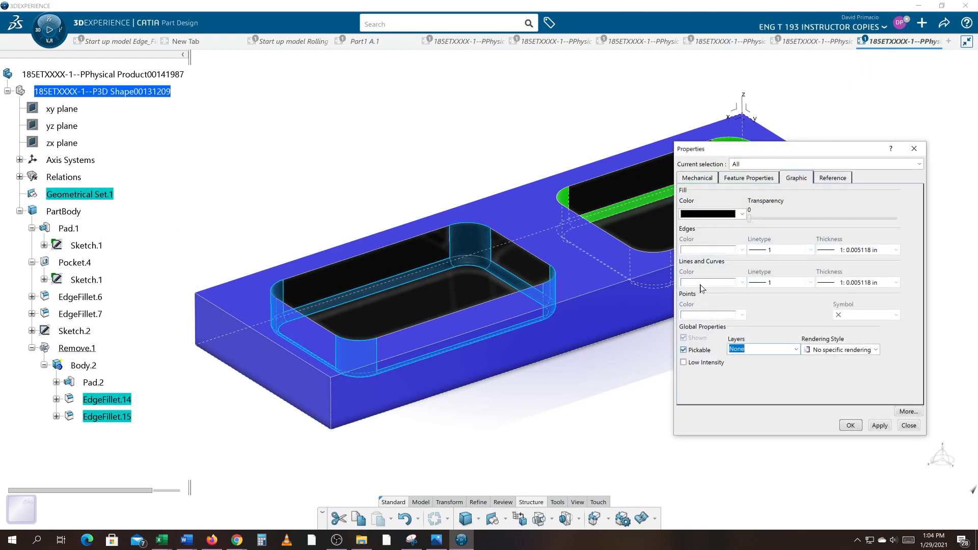
pyautogui.click(743, 214)
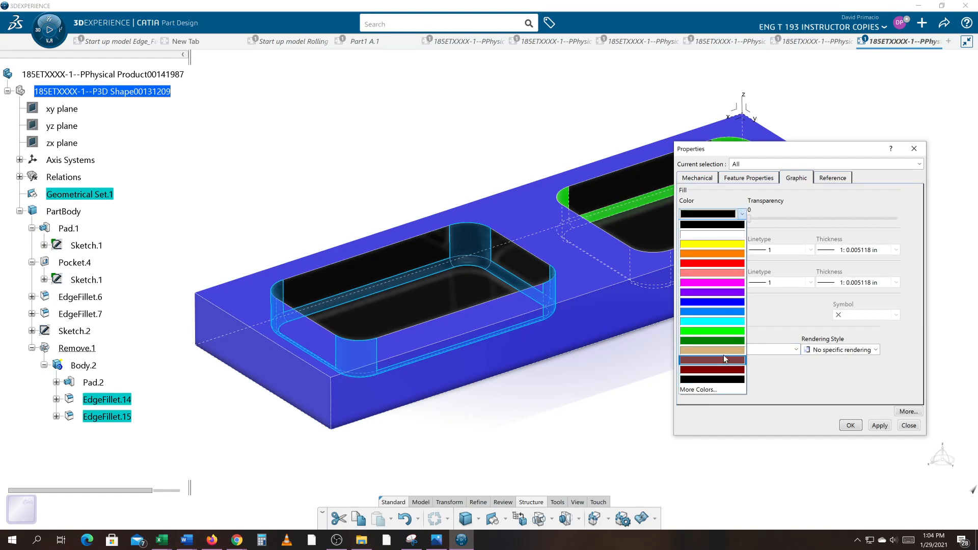
pyautogui.click(725, 329)
pyautogui.click(873, 427)
pyautogui.click(850, 425)
pyautogui.click(749, 410)
pyautogui.moveTo(710, 395); pyautogui.dragTo(725, 403, button='middle')
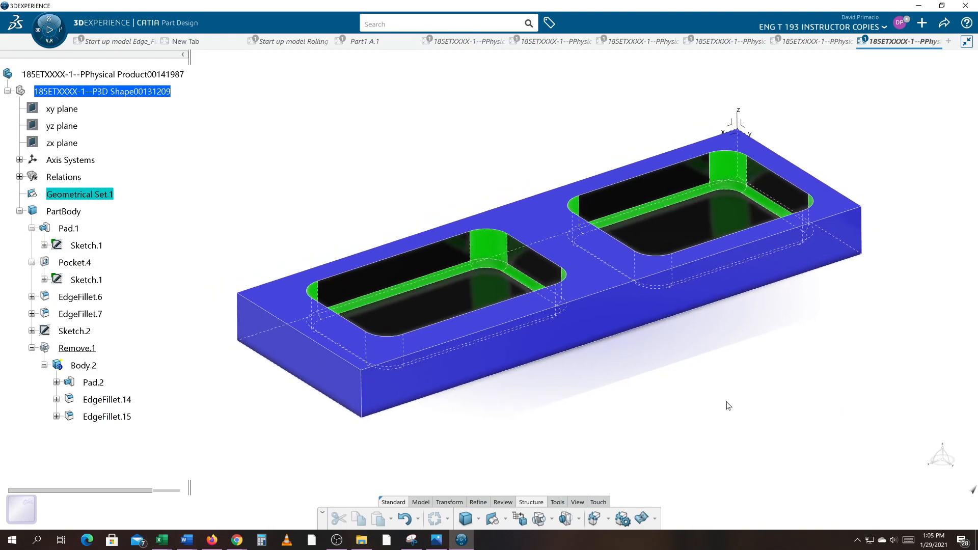
# Step: Open Sketch.3 under Pad.2 for editing and set the 6 in pocket offset from the origin to 7 in
pyautogui.click(32, 349)
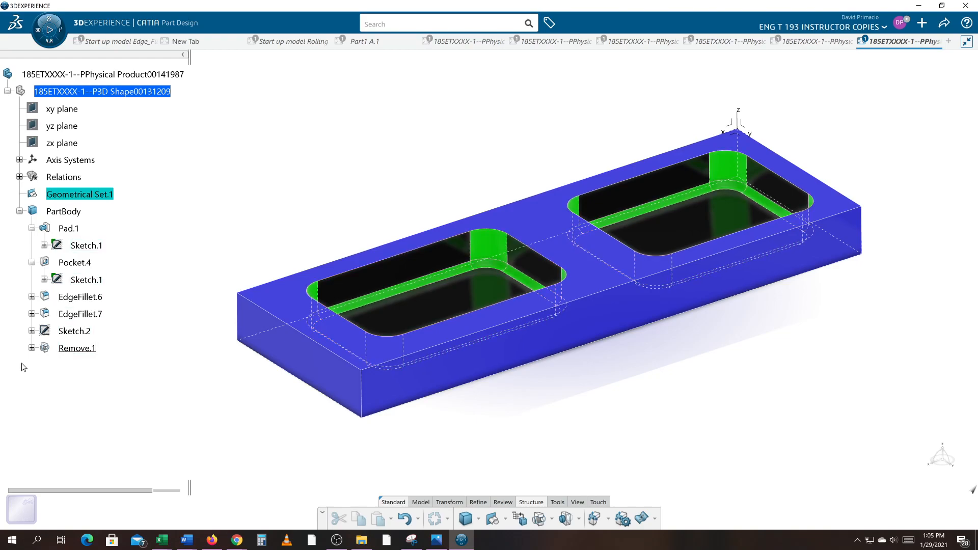
pyautogui.click(32, 348)
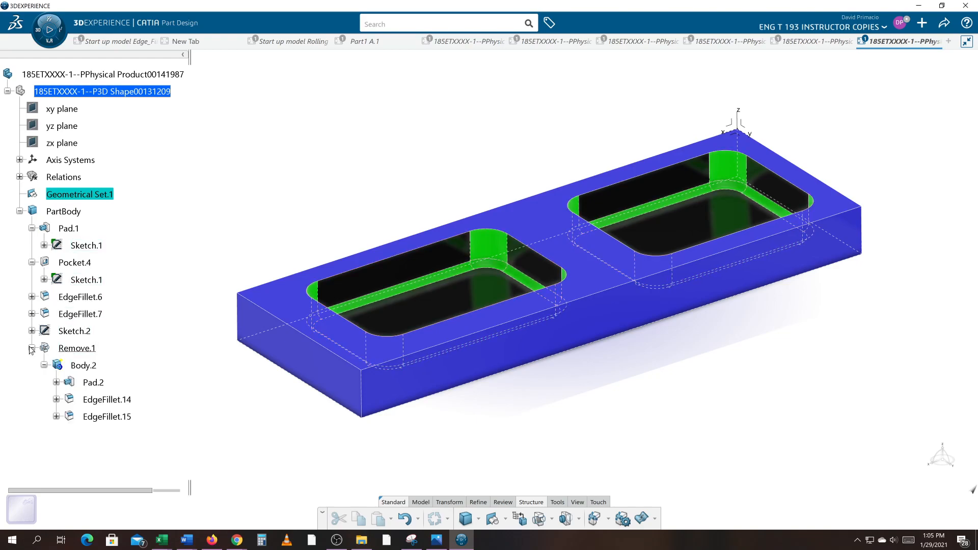
pyautogui.click(56, 382)
pyautogui.doubleClick(121, 402)
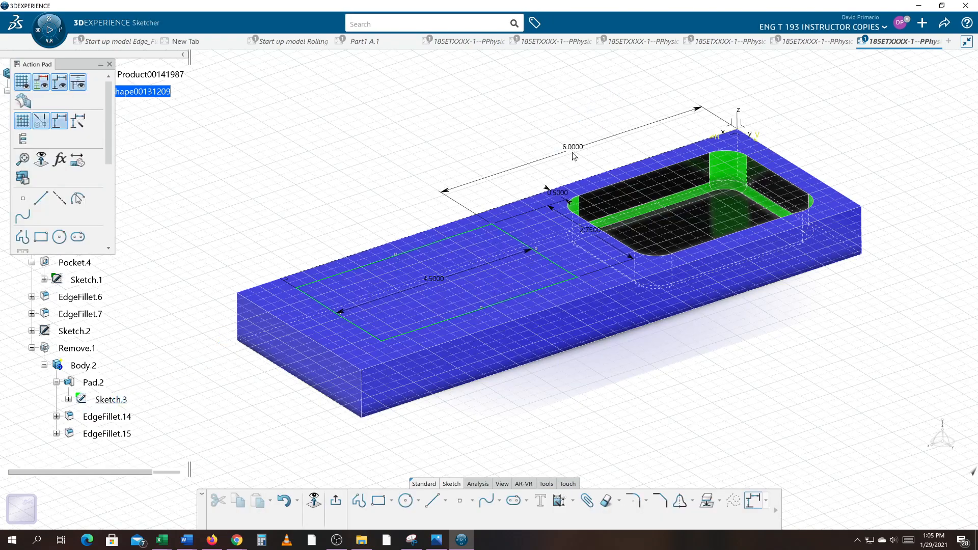
pyautogui.doubleClick(573, 147)
pyautogui.write('7.0000in')
pyautogui.press('Return')
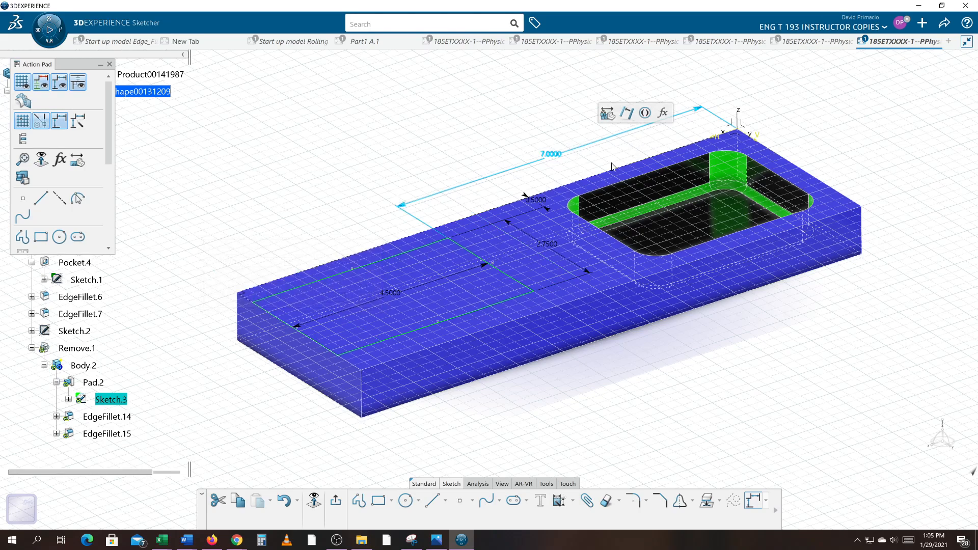
# Step: Set the same pocket offset to 8 in and exit the sketch so the second pocket moves along the block
pyautogui.doubleClick(546, 157)
pyautogui.write('8')
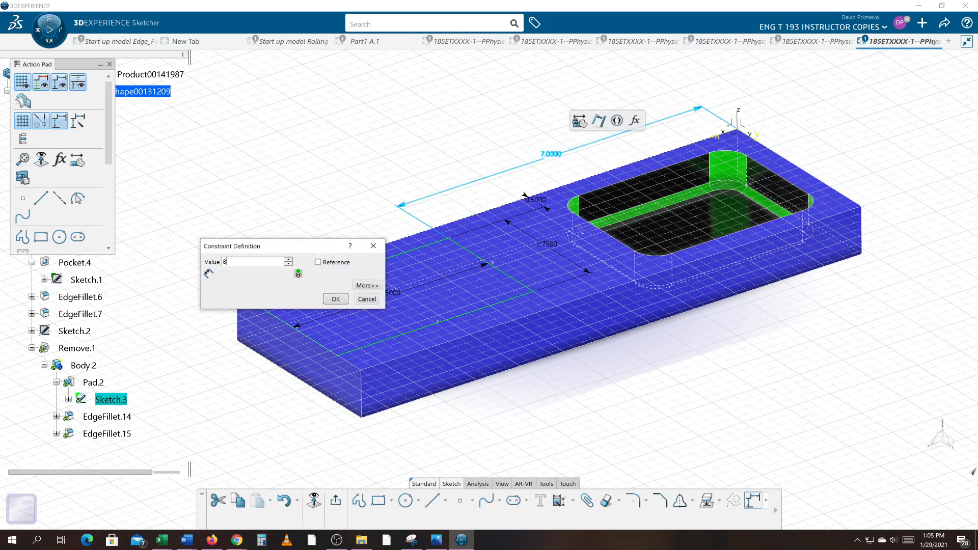
pyautogui.press('Return')
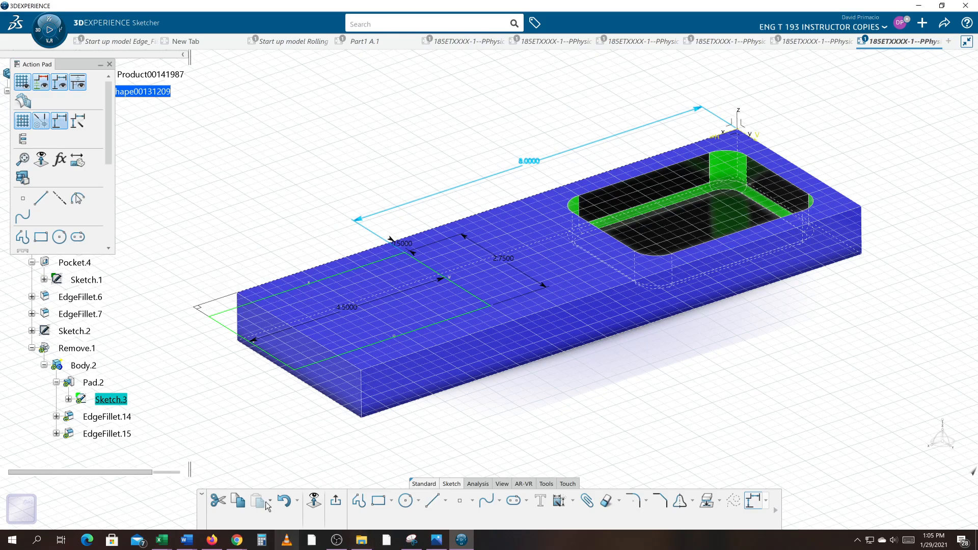
pyautogui.click(335, 501)
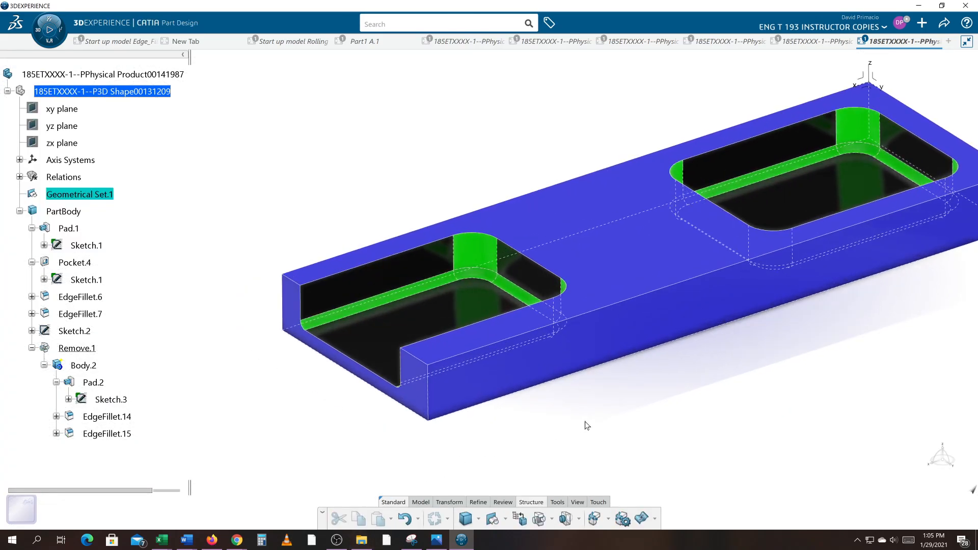
pyautogui.moveTo(725, 416); pyautogui.dragTo(679, 404, button='middle')
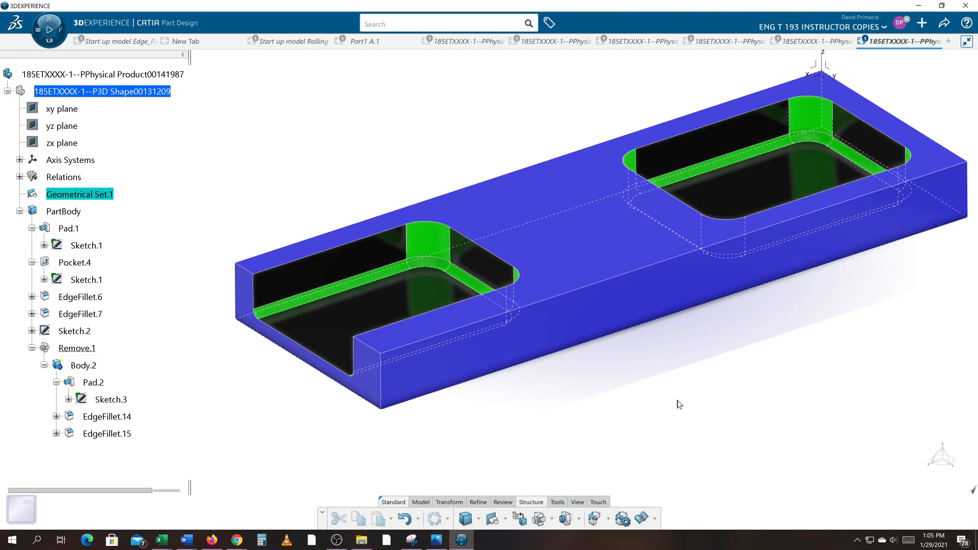
pyautogui.moveTo(620, 449); pyautogui.dragTo(535, 470, button='middle')
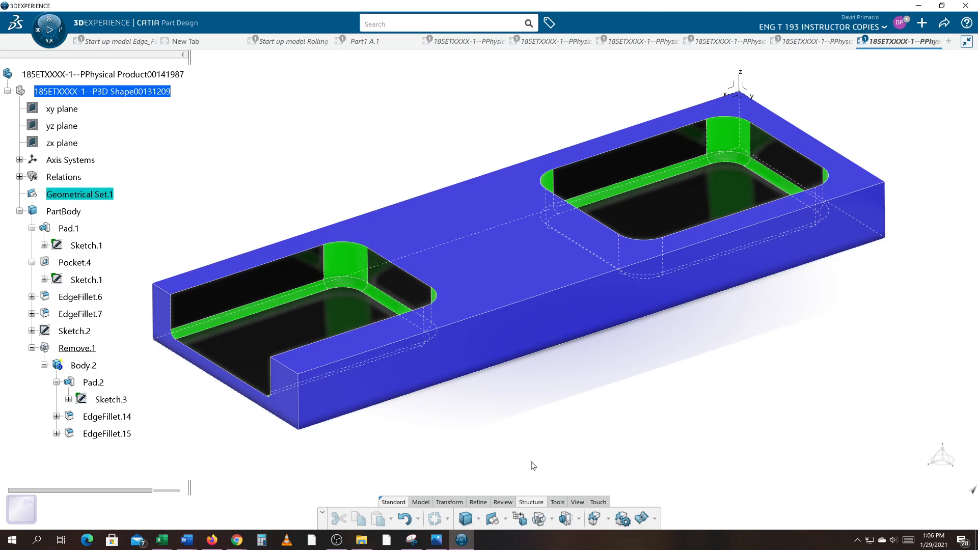
# Step: Show the hidden Sketch.2 above the block
pyautogui.rightClick(77, 331)
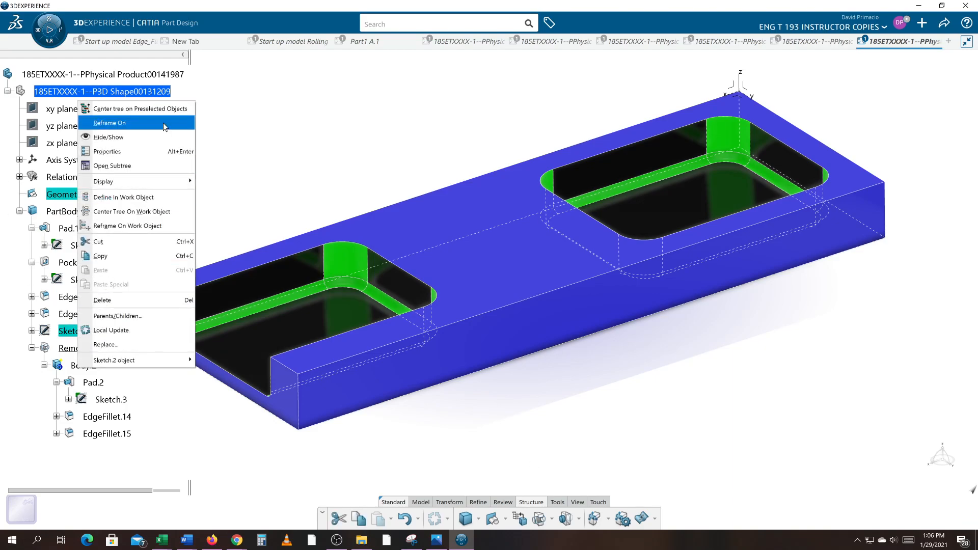
pyautogui.click(155, 131)
pyautogui.moveTo(621, 360)
pyautogui.mouseDown(button='middle')
pyautogui.moveTo(600, 423)
pyautogui.moveTo(604, 451)
pyautogui.moveTo(609, 443)
pyautogui.mouseUp(button='middle')
pyautogui.moveTo(642, 411)
pyautogui.mouseDown(button='middle')
pyautogui.moveTo(666, 378)
pyautogui.moveTo(659, 400)
pyautogui.mouseUp(button='middle')
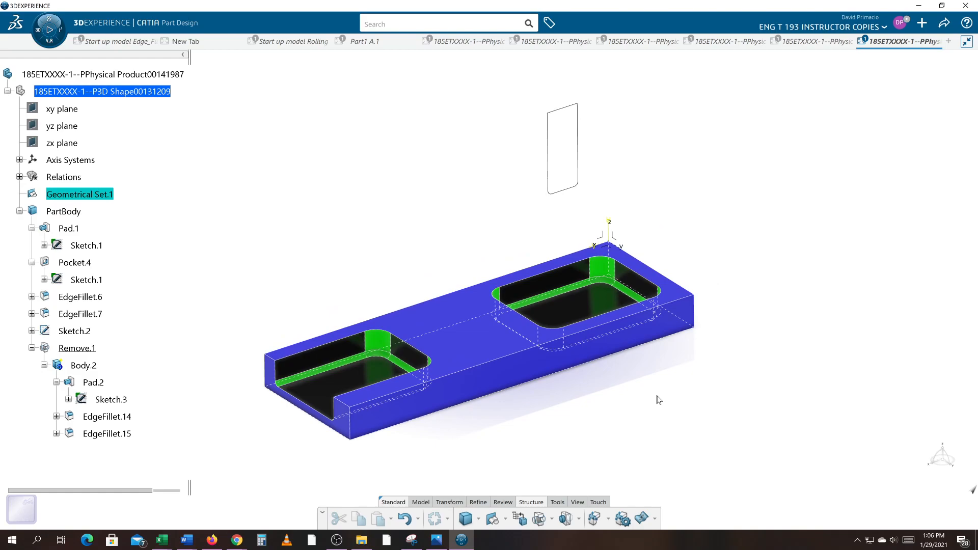
pyautogui.hotkey('alt', 'Tab')
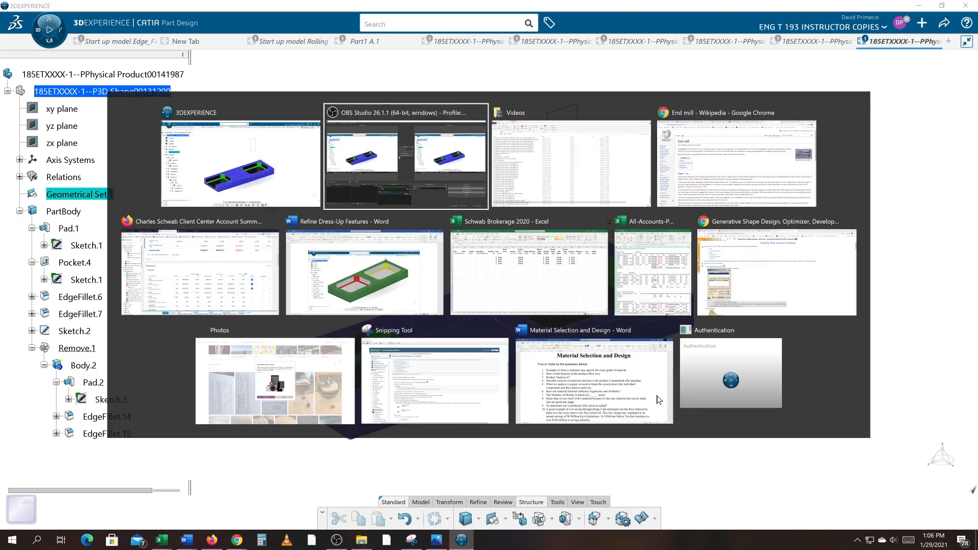